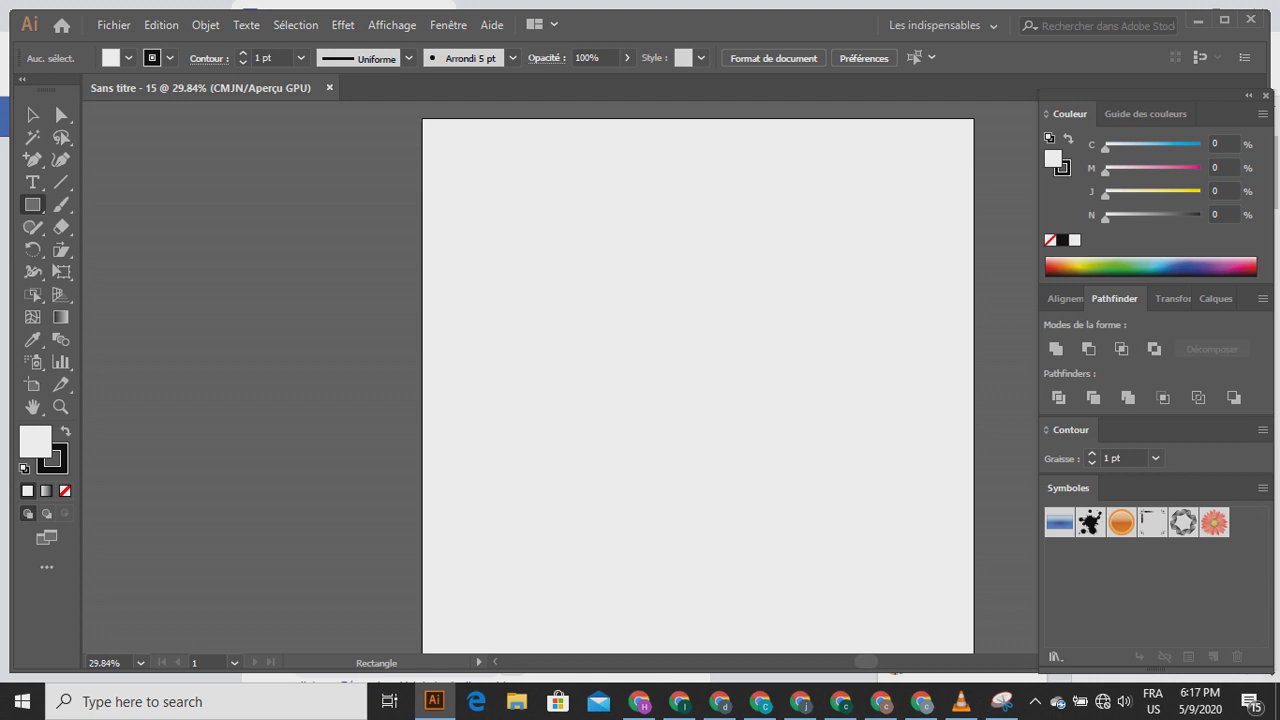
- Create the small light grey rectangle and move it onto the left half of the artboard
{"action": "key", "text": "Return"}
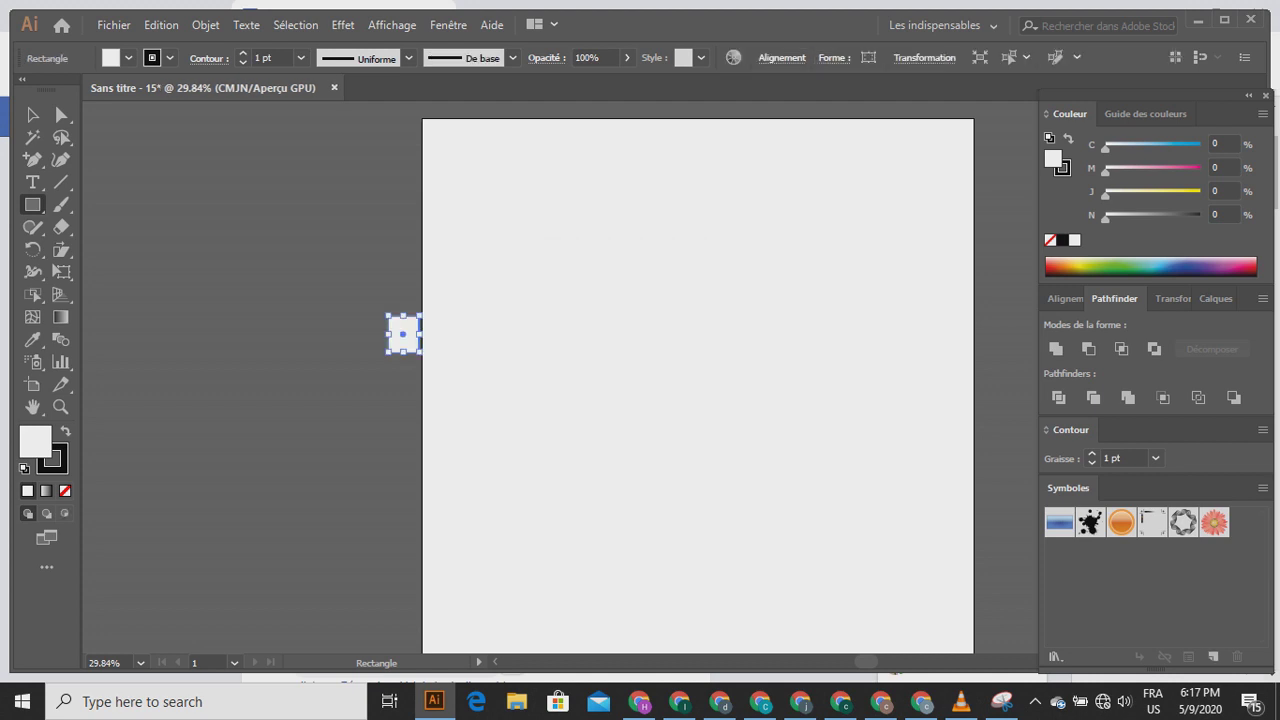
{"action": "left_click", "coordinate": [33, 115]}
{"action": "left_click", "coordinate": [270, 240]}
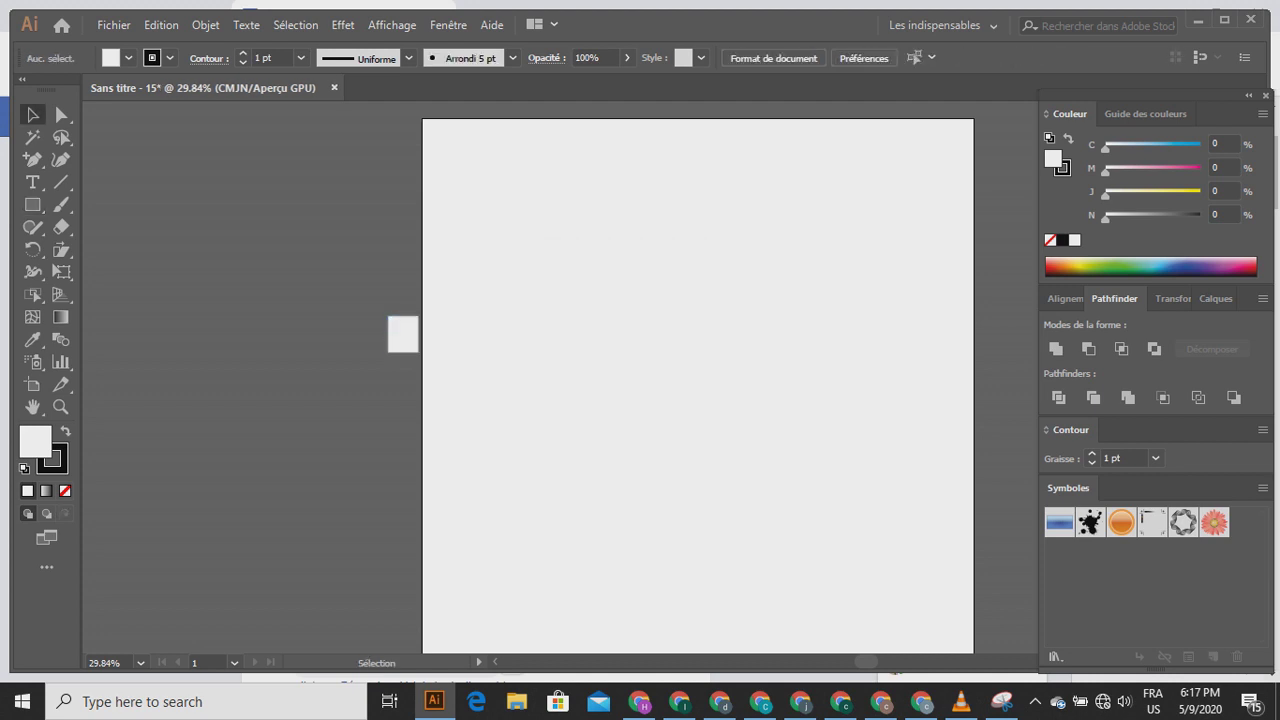
{"action": "left_click_drag", "start_coordinate": [417, 334], "coordinate": [580, 366]}
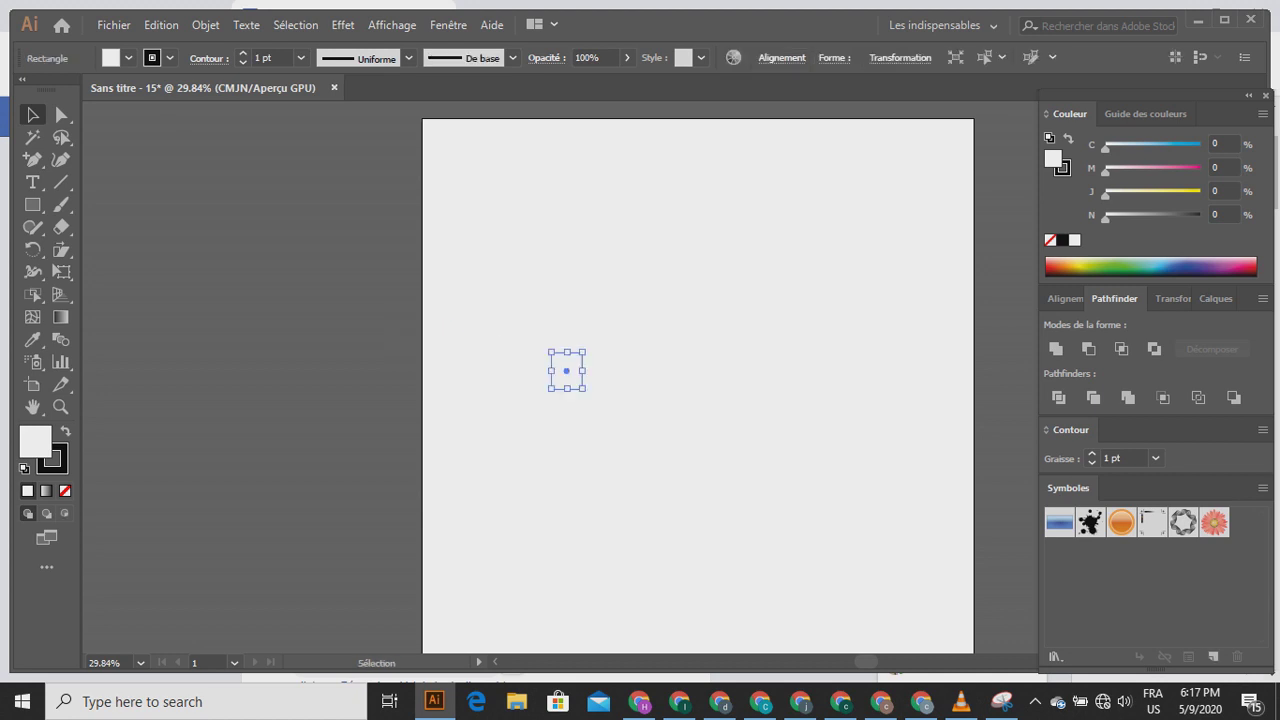
- Fill the rectangle with dark blue, C 100, M 81.18, J 25.49, N 8.24, picked from the colour spectrum
{"action": "key", "text": "ctrl+plus"}
{"action": "key", "text": "ctrl+plus"}
{"action": "key", "text": "ctrl+plus"}
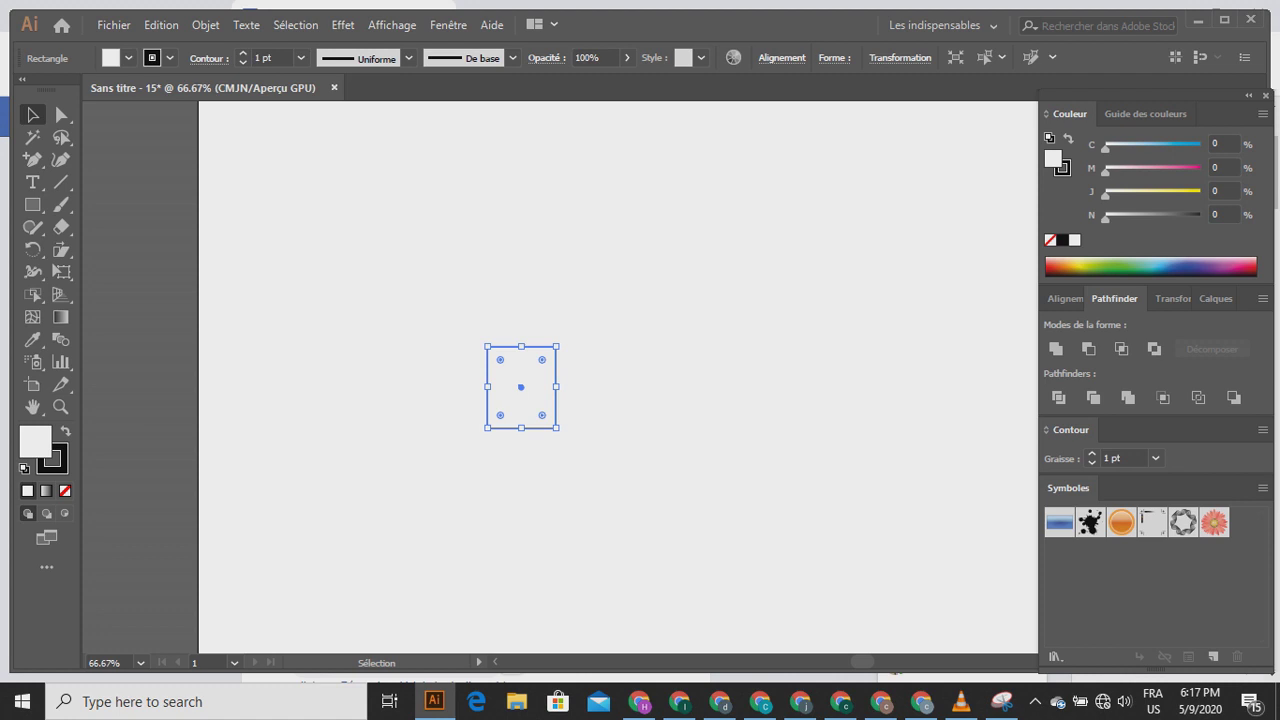
{"action": "left_click_drag", "start_coordinate": [1165, 286], "coordinate": [1165, 404]}
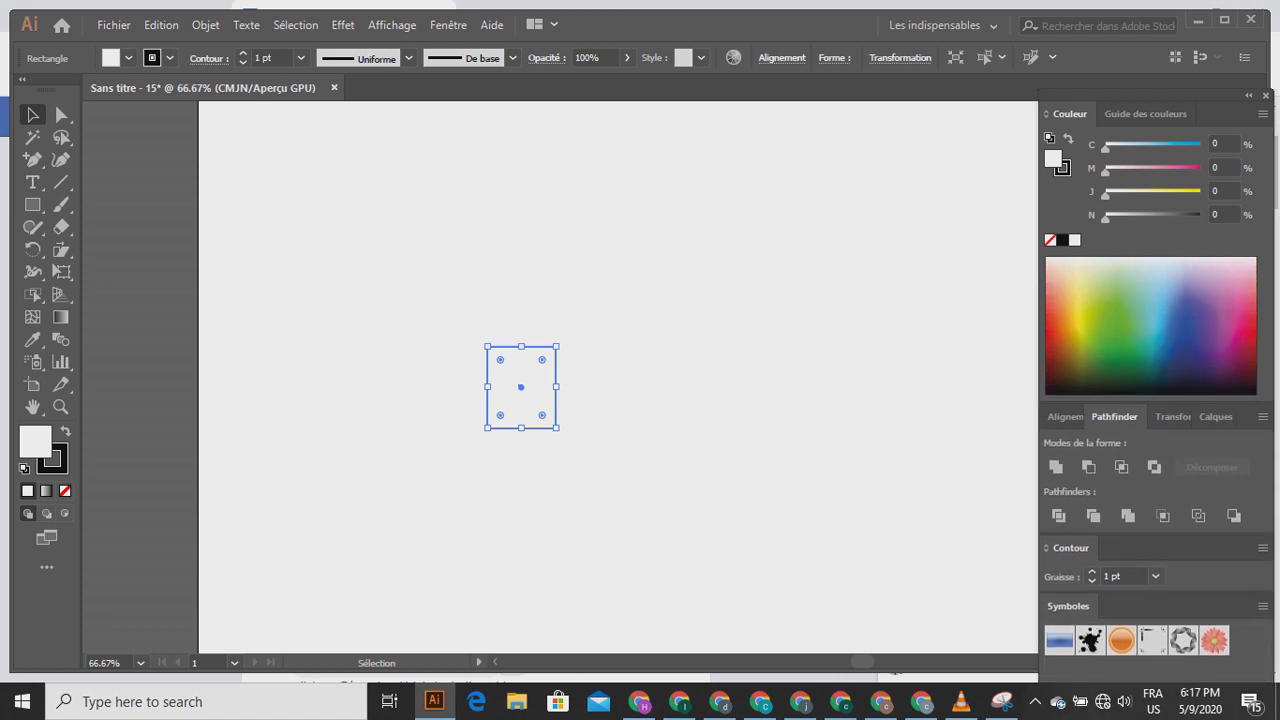
{"action": "left_click", "coordinate": [1178, 327]}
{"action": "left_click", "coordinate": [1180, 336]}
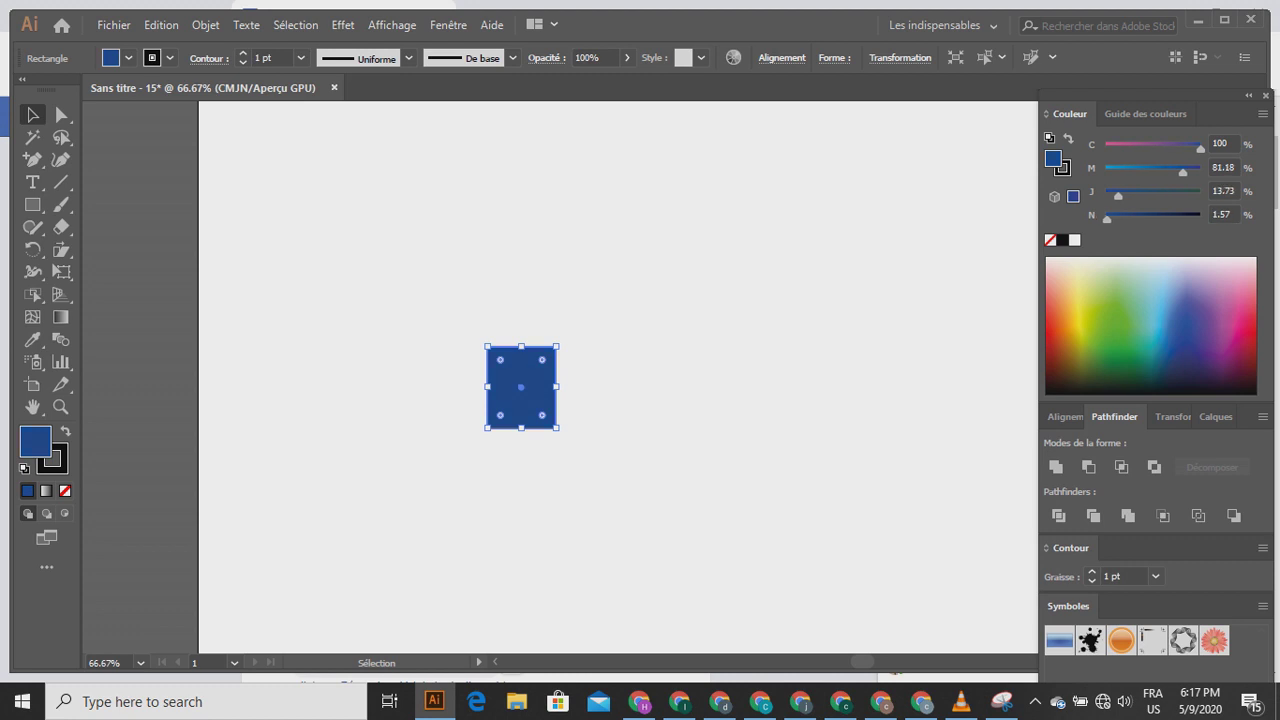
{"action": "left_click", "coordinate": [1181, 345]}
- Free-distort the blue rectangle by pulling its upper-right and lower-left corners slightly inward
{"action": "left_click", "coordinate": [61, 271]}
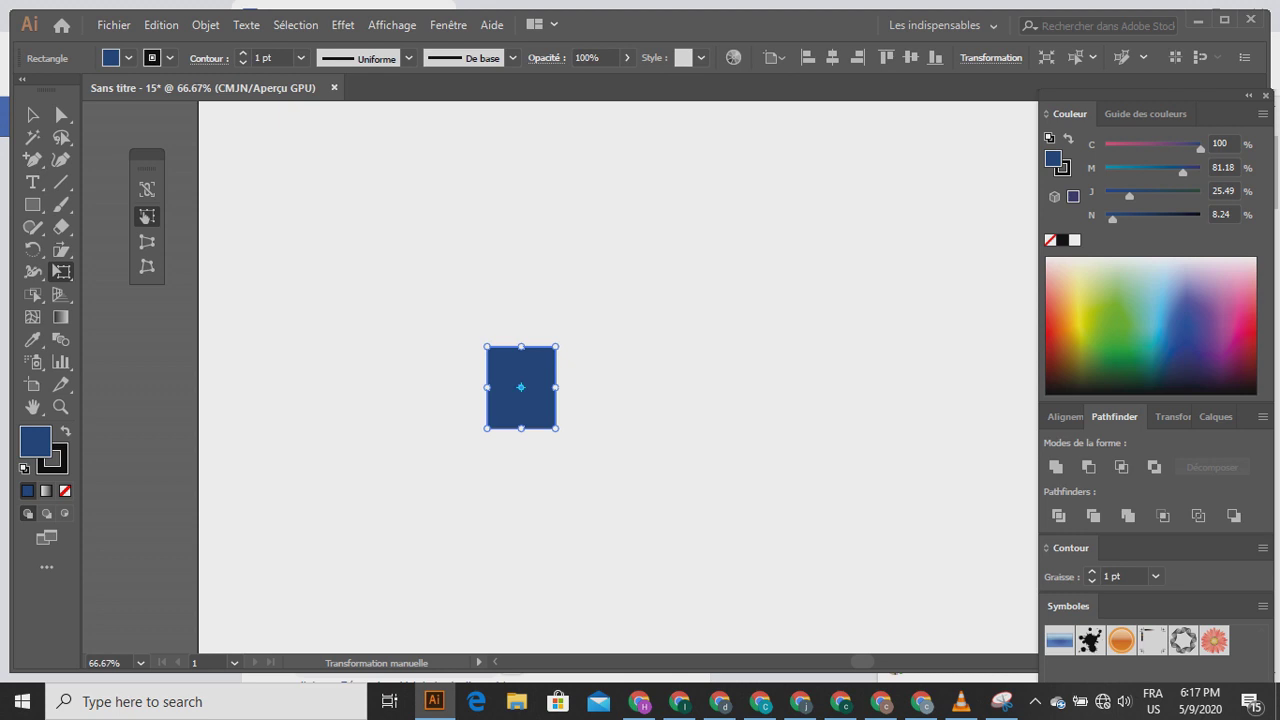
{"action": "left_click", "coordinate": [147, 266]}
{"action": "left_click_drag", "start_coordinate": [556, 347], "coordinate": [548, 357]}
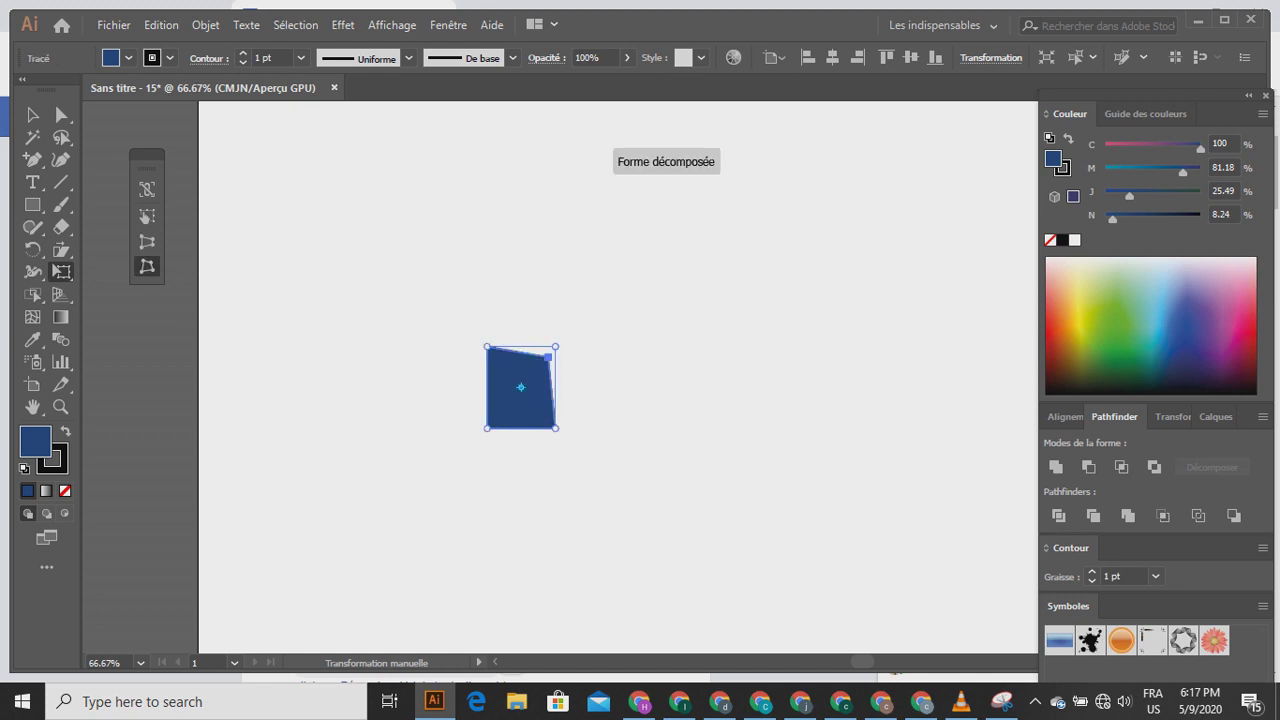
{"action": "left_click_drag", "start_coordinate": [487, 428], "coordinate": [497, 423]}
- Create a copy of the blue shape rotated 6° around its lower-right anchor point
{"action": "key", "text": "r"}
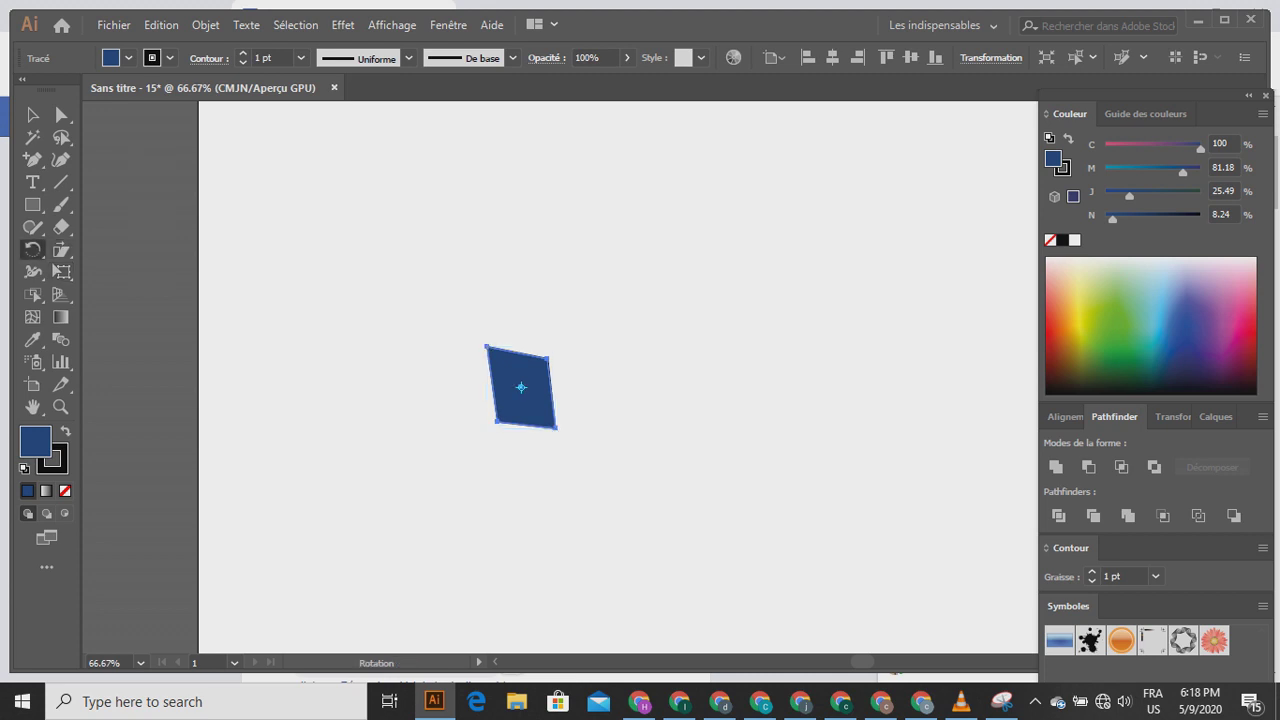
{"action": "left_click", "coordinate": [555, 428], "text": "alt"}
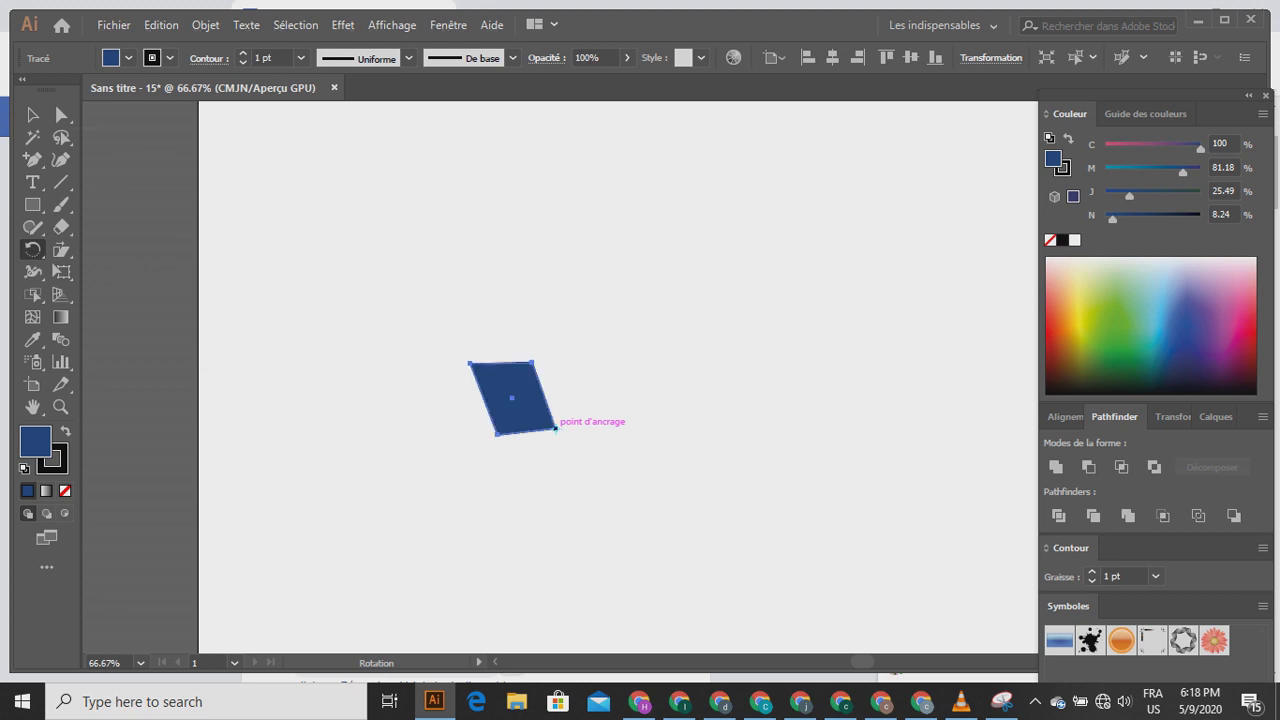
{"action": "type", "text": "6"}
{"action": "left_click", "coordinate": [90, 326]}
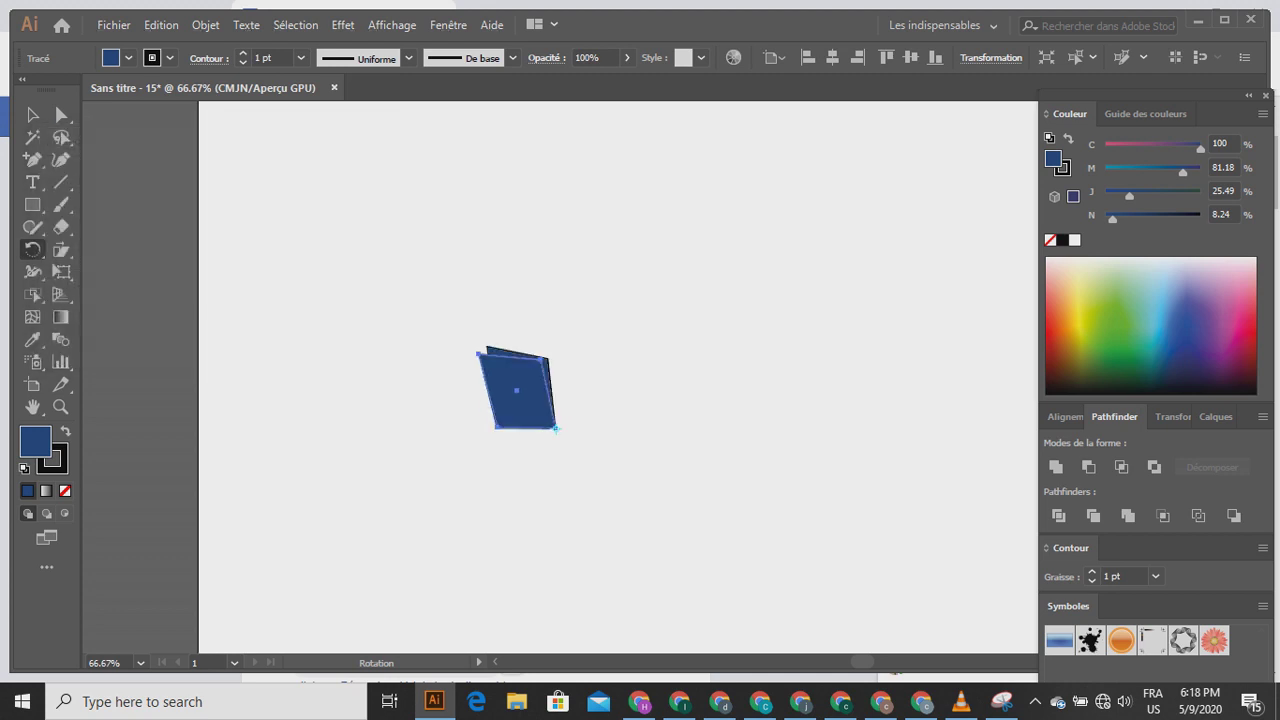
- Apply the artboard's light grey to the rotated copy with the Eyedropper and send the copy backward behind the blue shape
{"action": "key", "text": "i"}
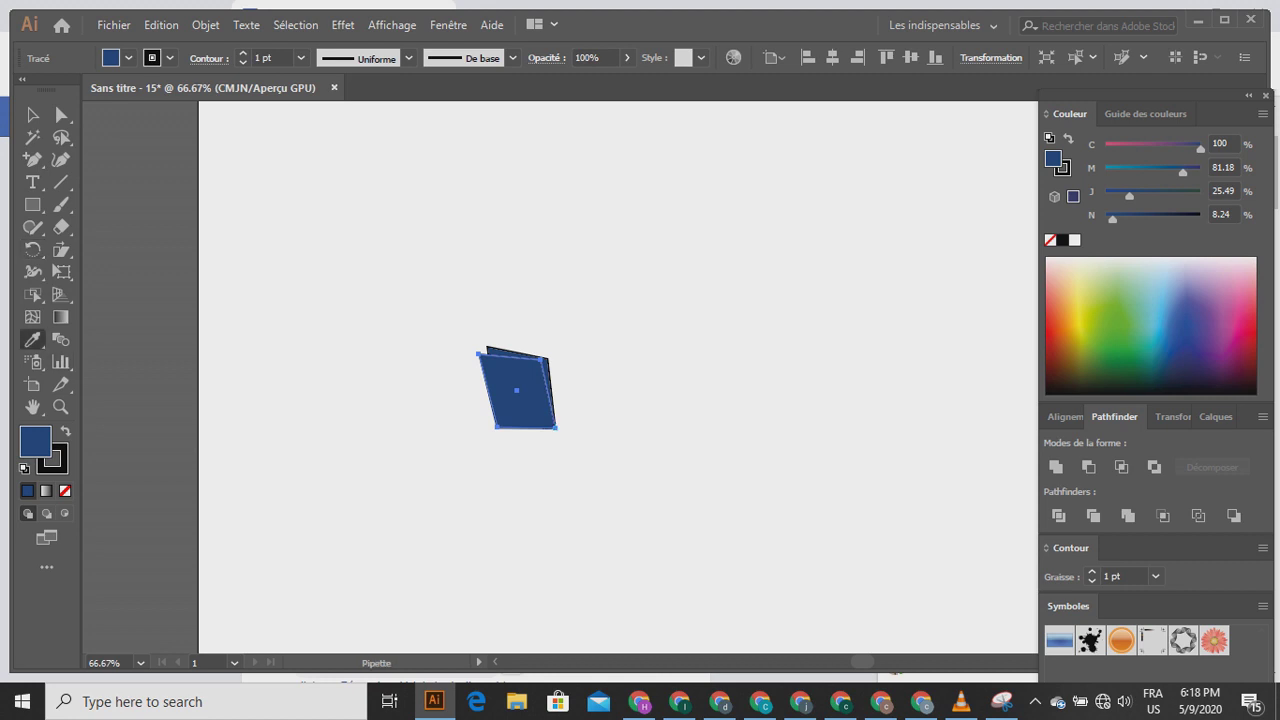
{"action": "left_click", "coordinate": [430, 390]}
{"action": "left_click", "coordinate": [32, 114]}
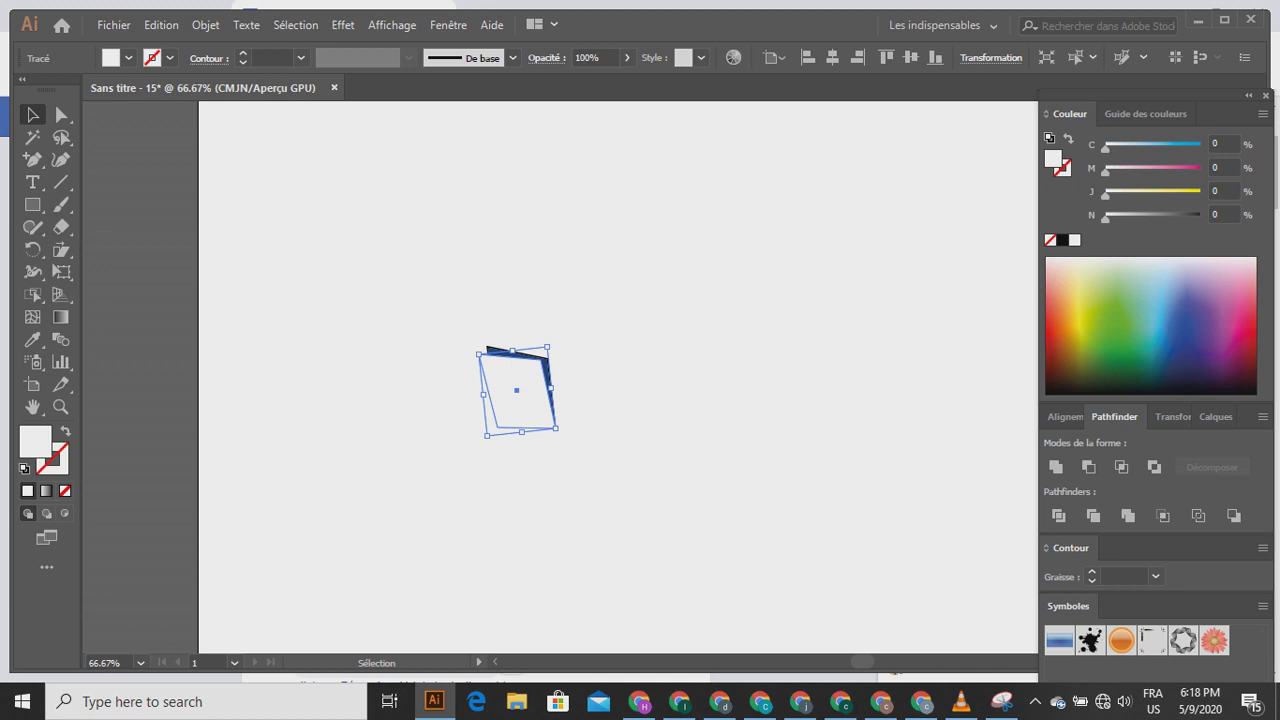
{"action": "right_click", "coordinate": [505, 392]}
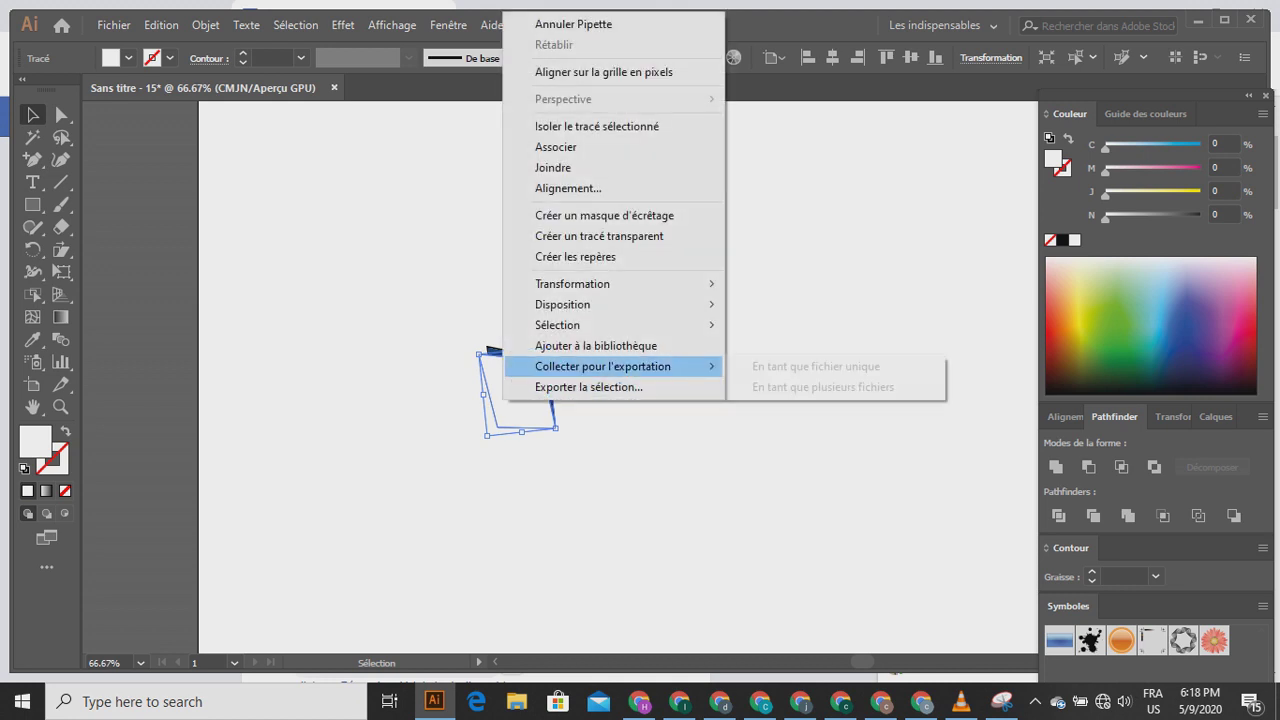
{"action": "mouse_move", "coordinate": [600, 304]}
{"action": "left_click", "coordinate": [776, 345]}
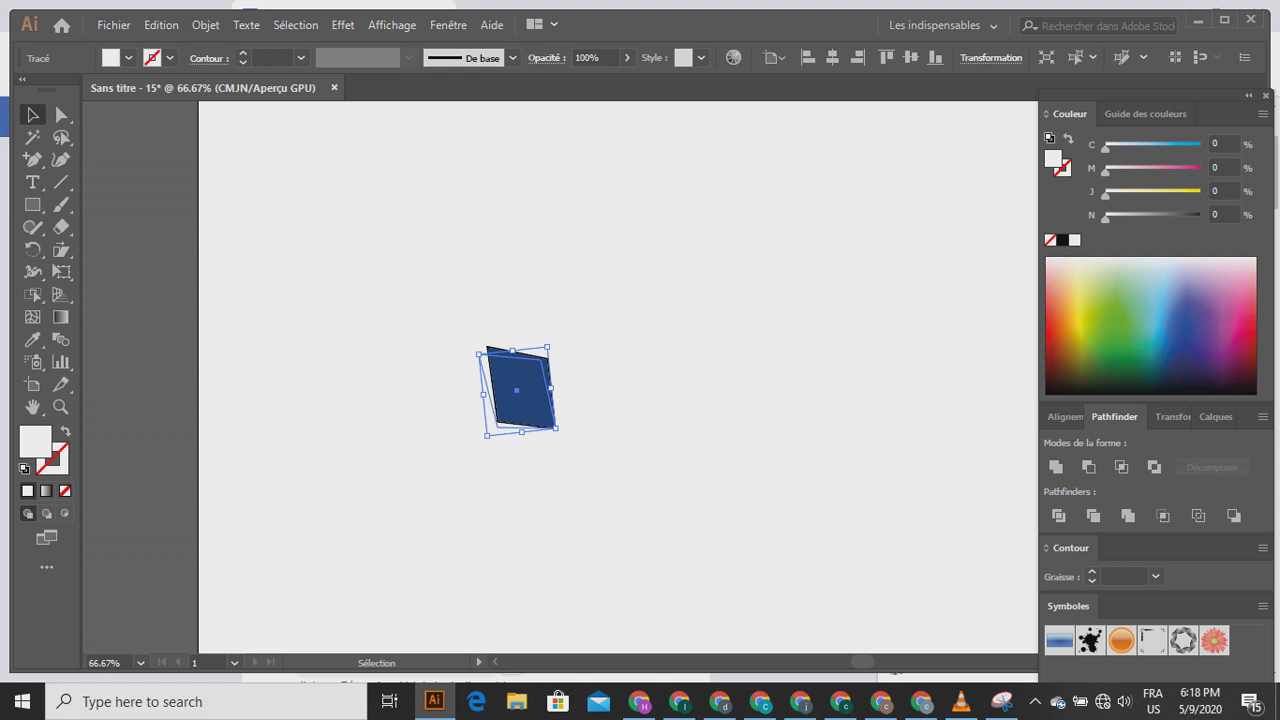
- Paste a duplicate of the light grey shape behind it, offset one nudge left and down, and fill the duplicate with black
{"action": "left_click", "coordinate": [161, 25]}
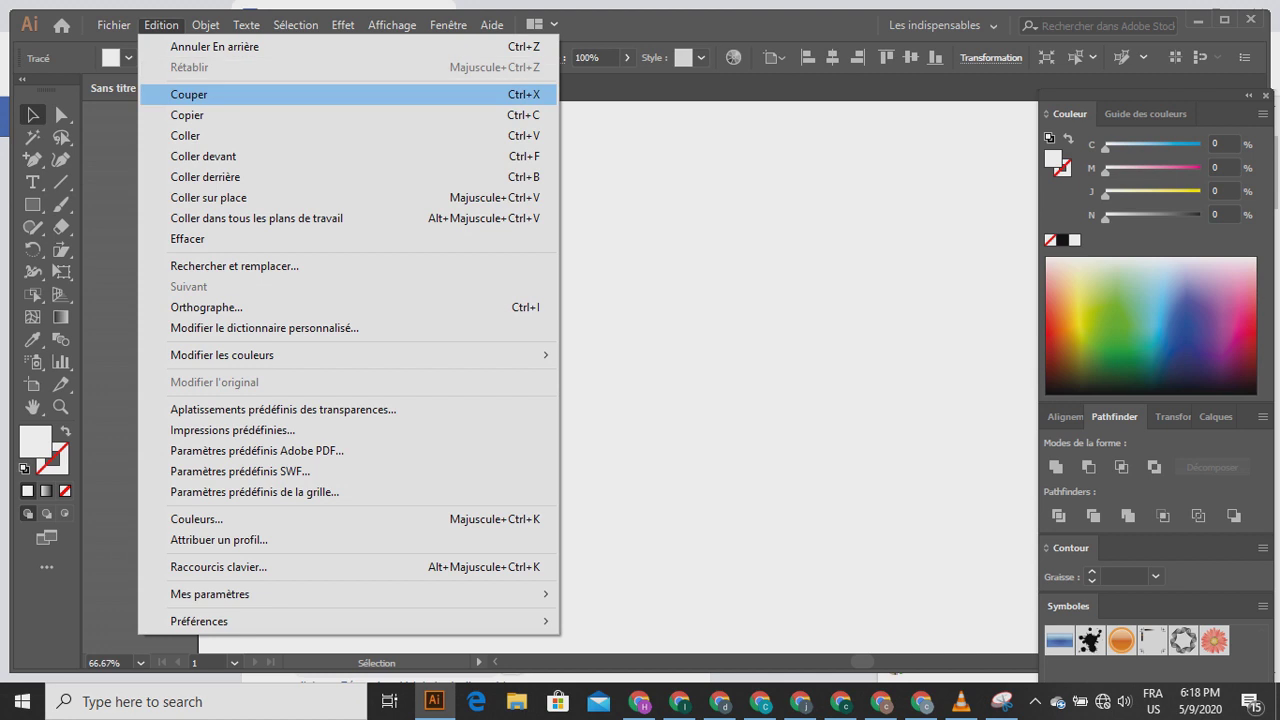
{"action": "left_click", "coordinate": [190, 115]}
{"action": "left_click", "coordinate": [161, 25]}
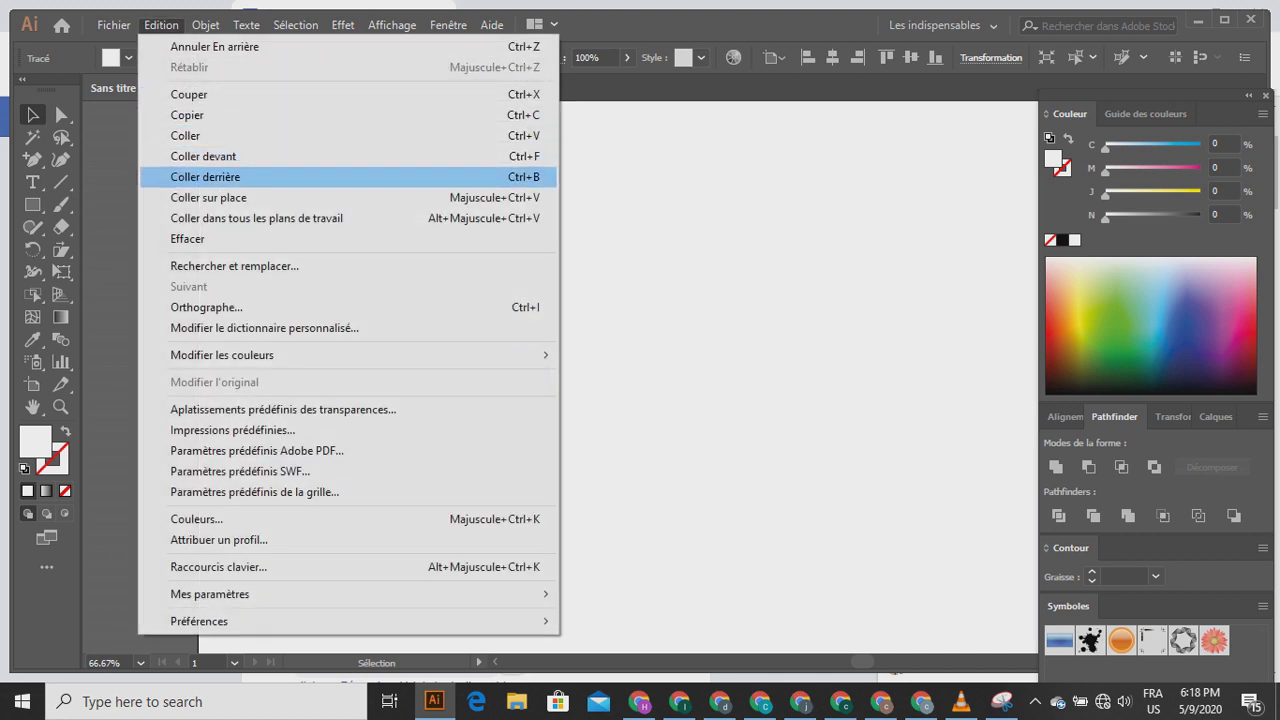
{"action": "left_click", "coordinate": [200, 177]}
{"action": "key", "text": "Left"}
{"action": "key", "text": "Down"}
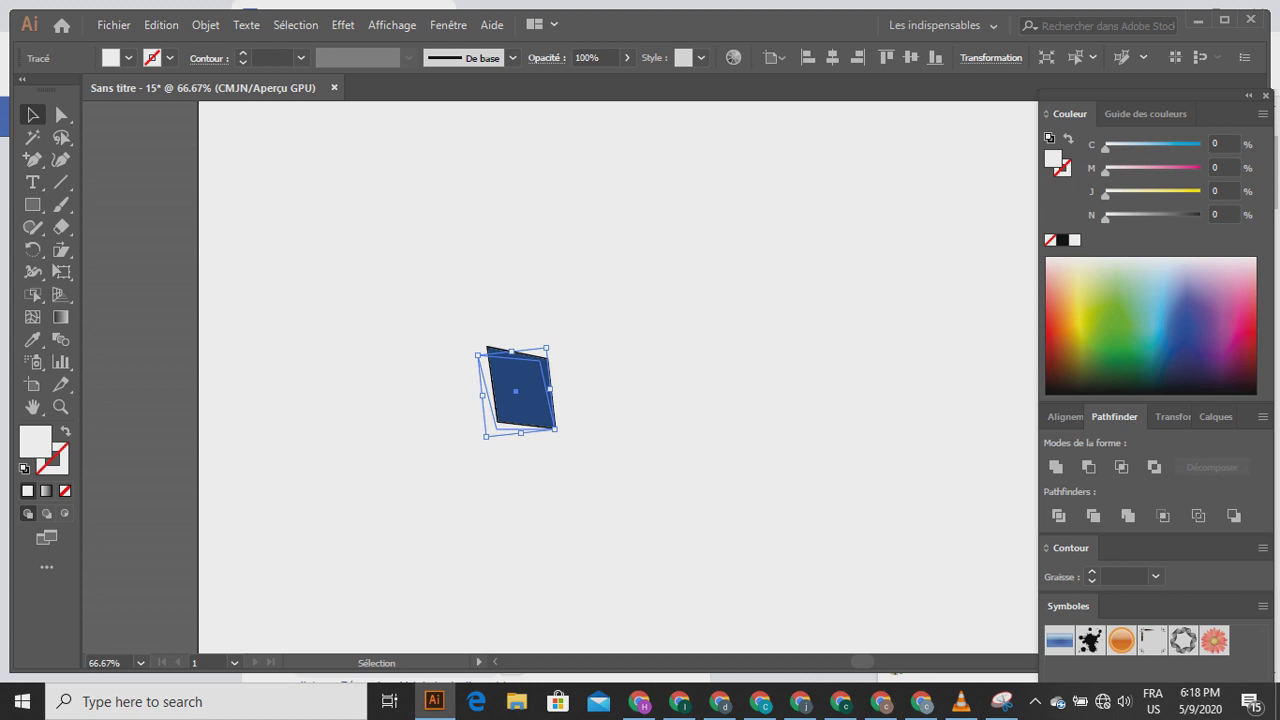
{"action": "left_click", "coordinate": [128, 57]}
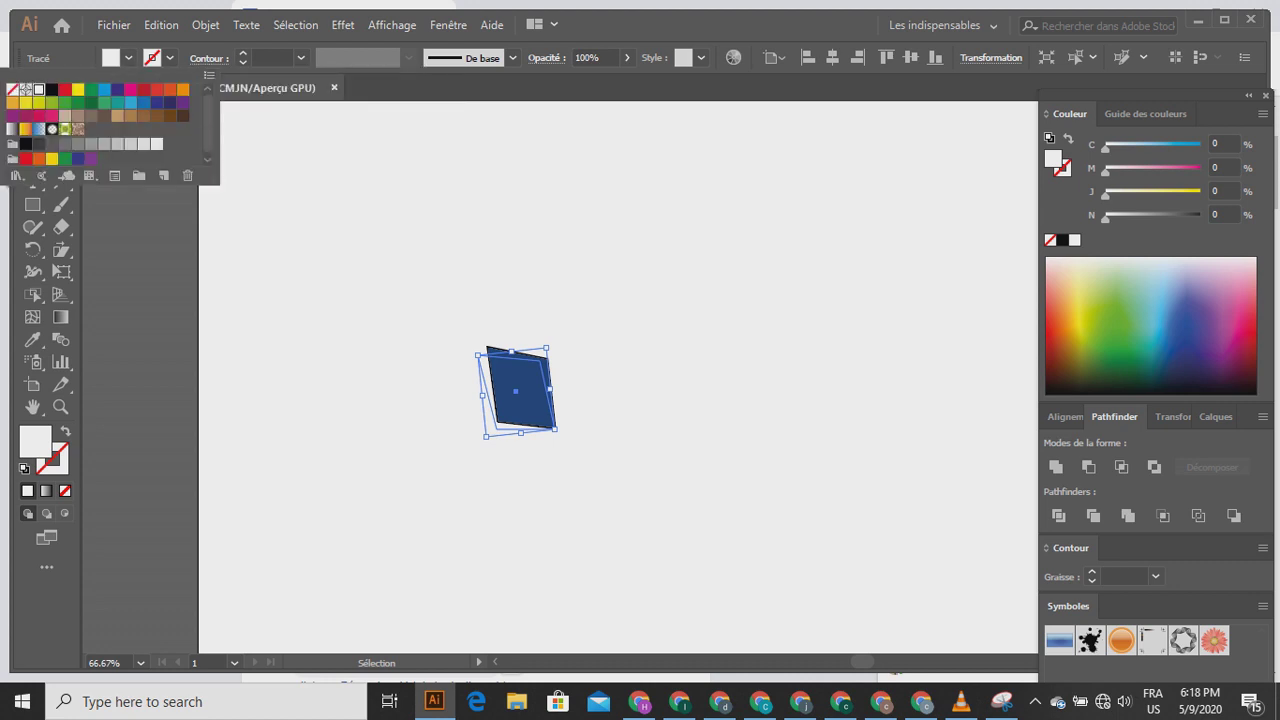
{"action": "left_click", "coordinate": [52, 89]}
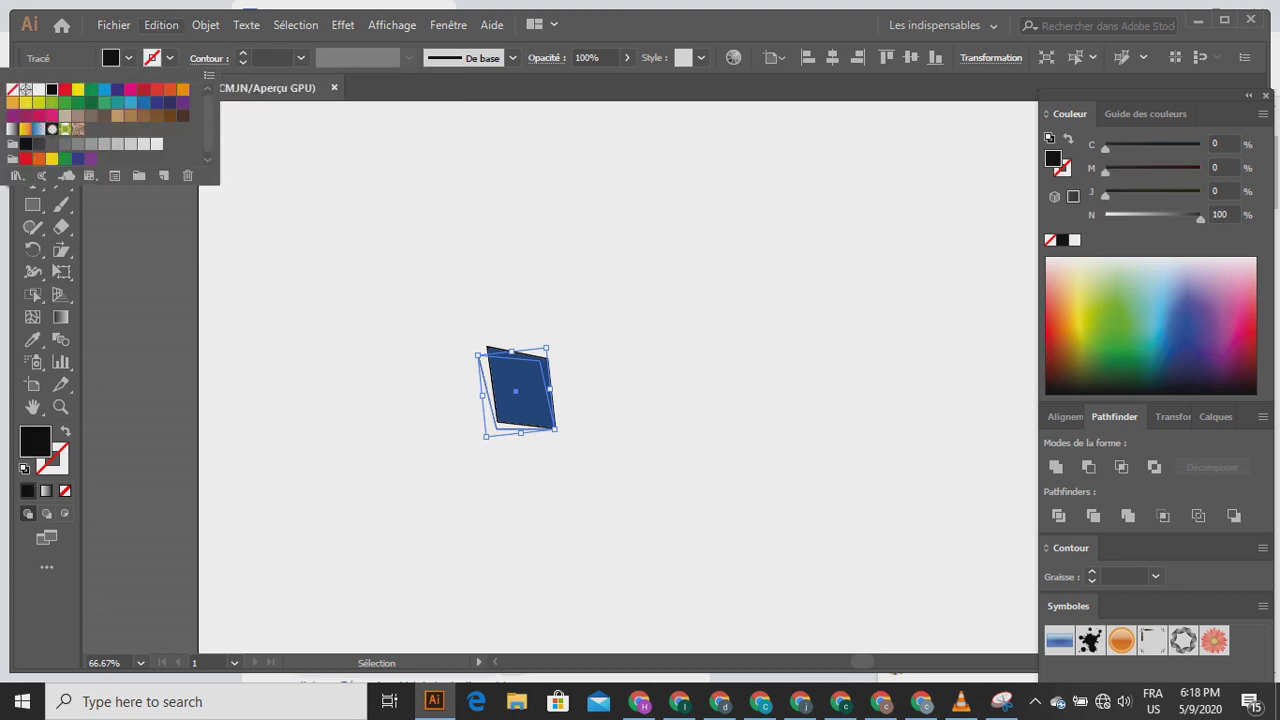
- Paste a duplicate of the black shape behind it and nudge it one step left and down
{"action": "left_click", "coordinate": [161, 25]}
{"action": "left_click", "coordinate": [183, 115]}
{"action": "left_click", "coordinate": [161, 26]}
{"action": "left_click", "coordinate": [205, 177]}
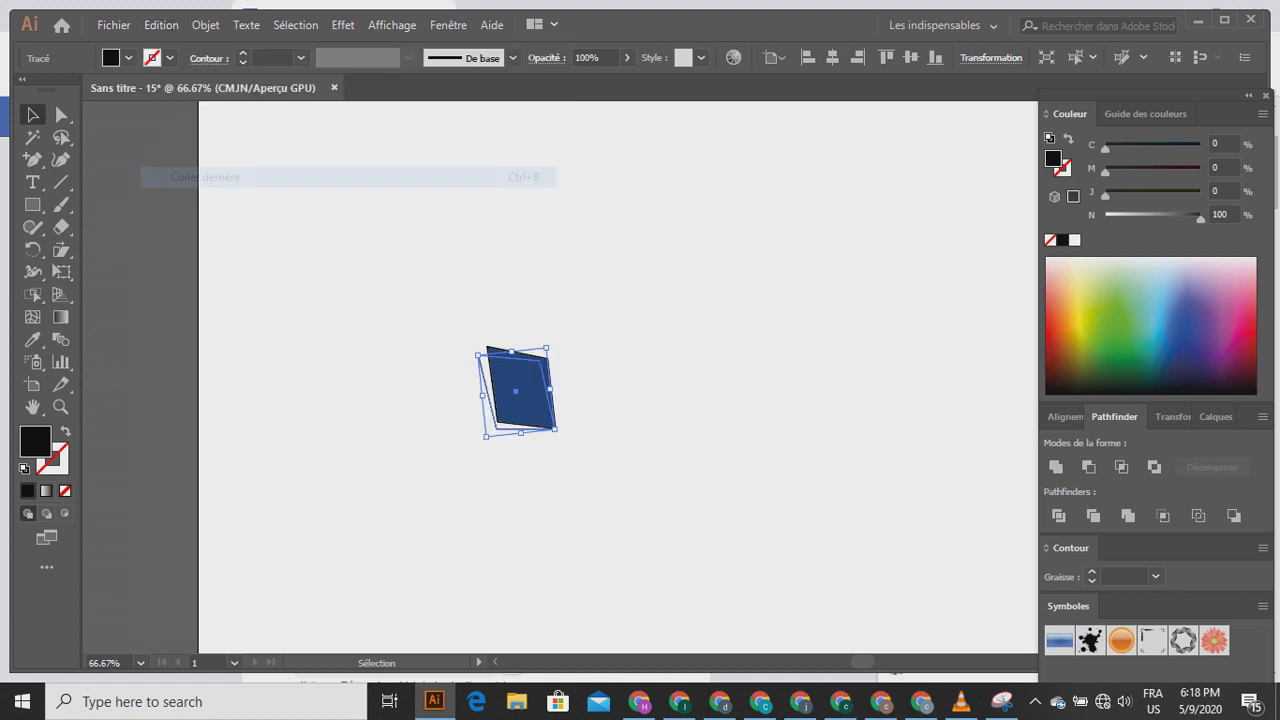
{"action": "key", "text": "Left"}
{"action": "key", "text": "Down"}
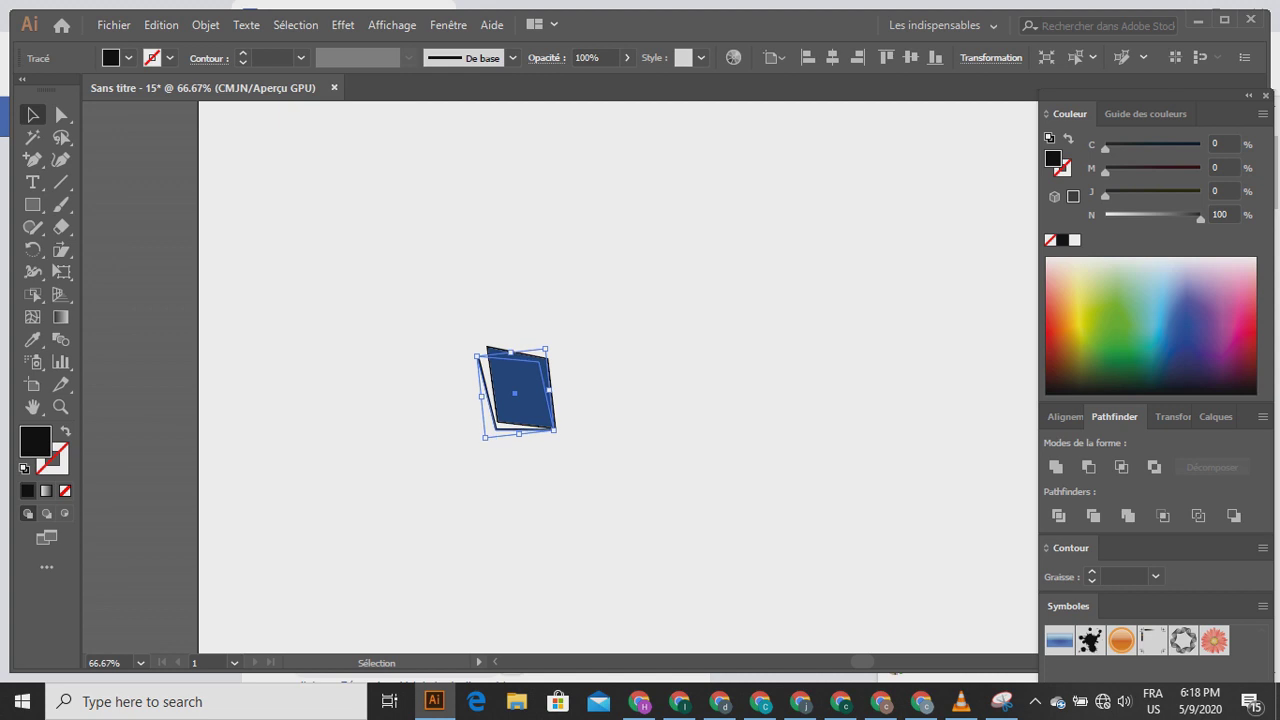
- Select both offset black shapes and accept the Blend options with 15 specified steps
{"action": "scroll", "coordinate": [296, 333], "scroll_direction": "up", "scroll_amount": 2}
{"action": "scroll", "coordinate": [296, 333], "scroll_direction": "down", "scroll_amount": 3}
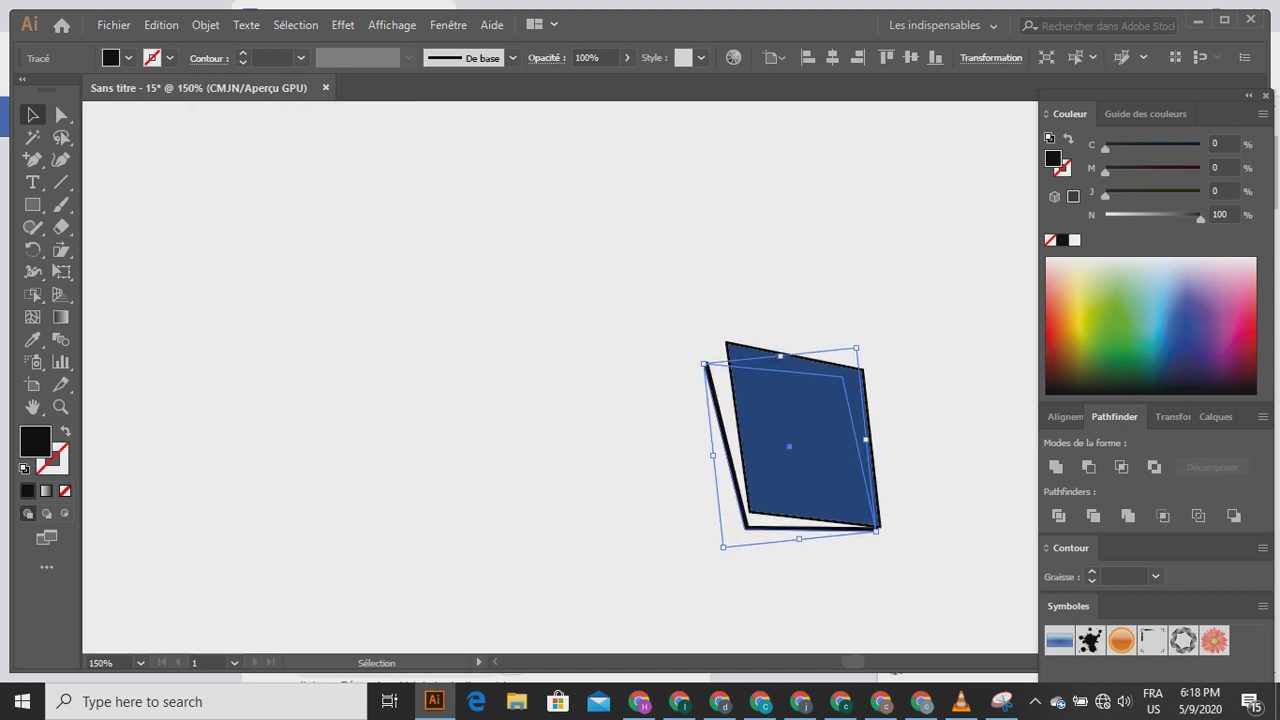
{"action": "scroll", "coordinate": [769, 393], "scroll_direction": "right", "scroll_amount": 2}
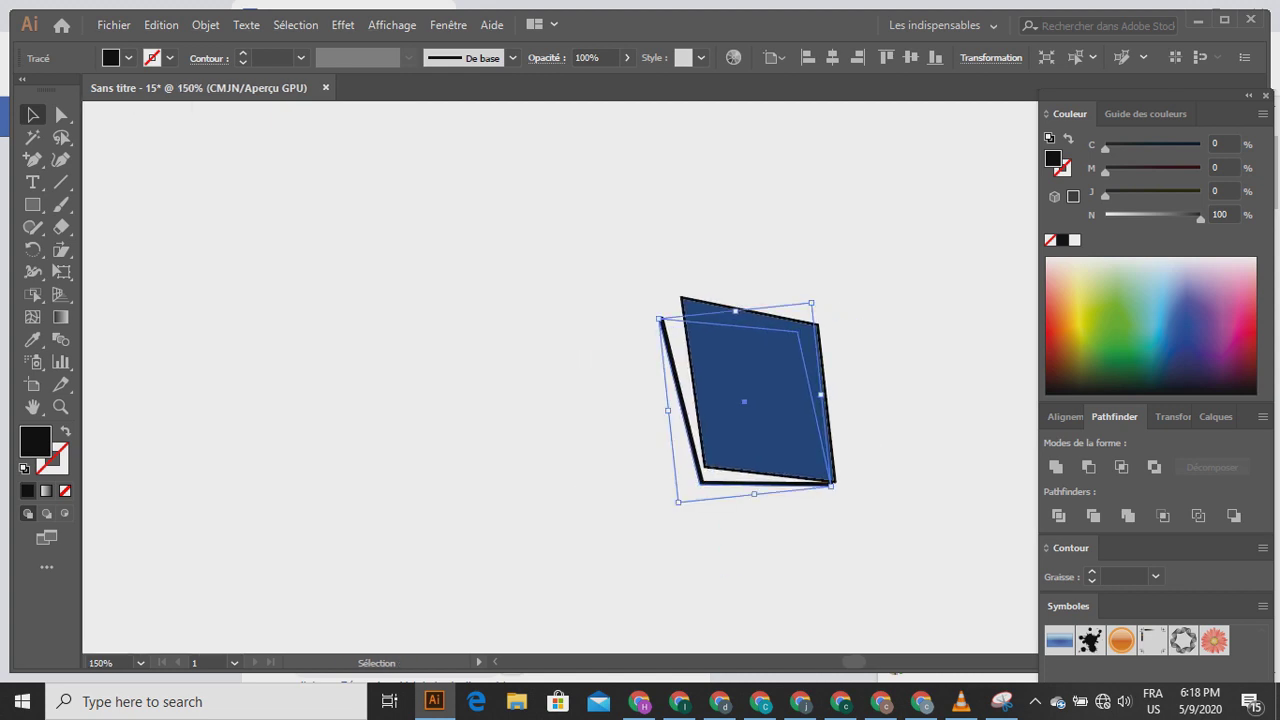
{"action": "scroll", "coordinate": [757, 426], "scroll_direction": "up", "scroll_amount": 3}
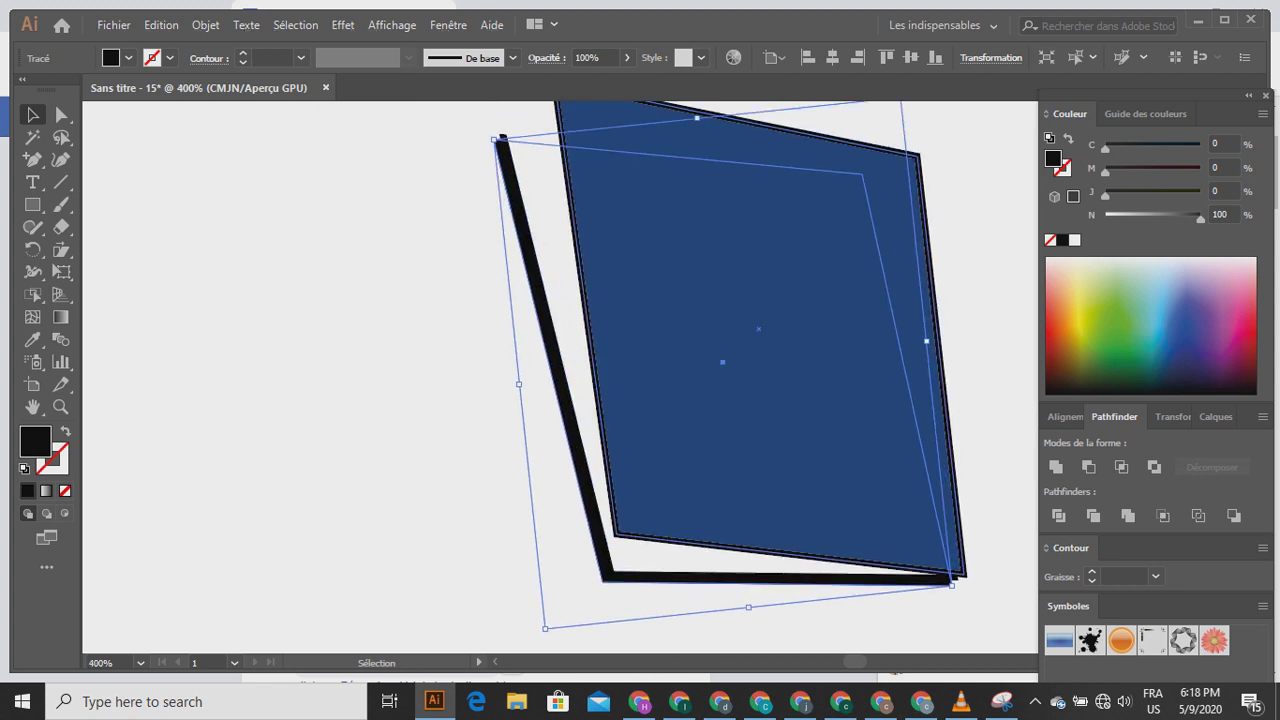
{"action": "left_click", "coordinate": [452, 190]}
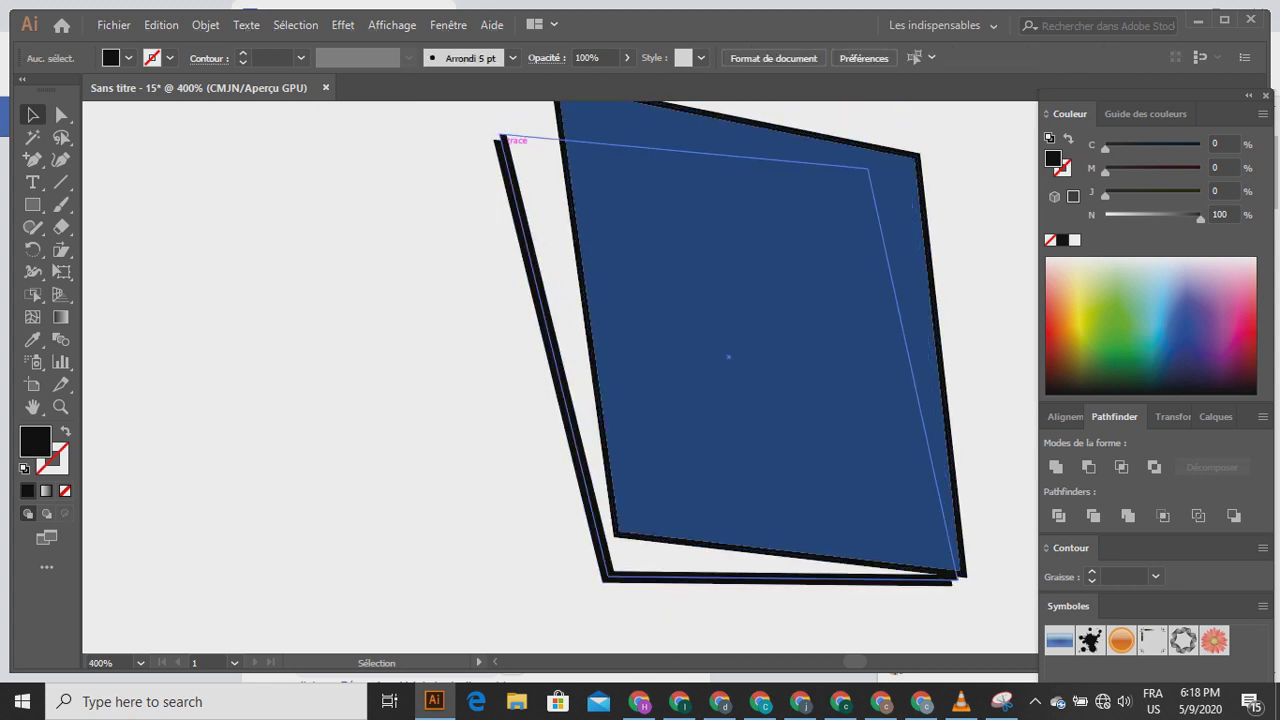
{"action": "left_click", "coordinate": [501, 137]}
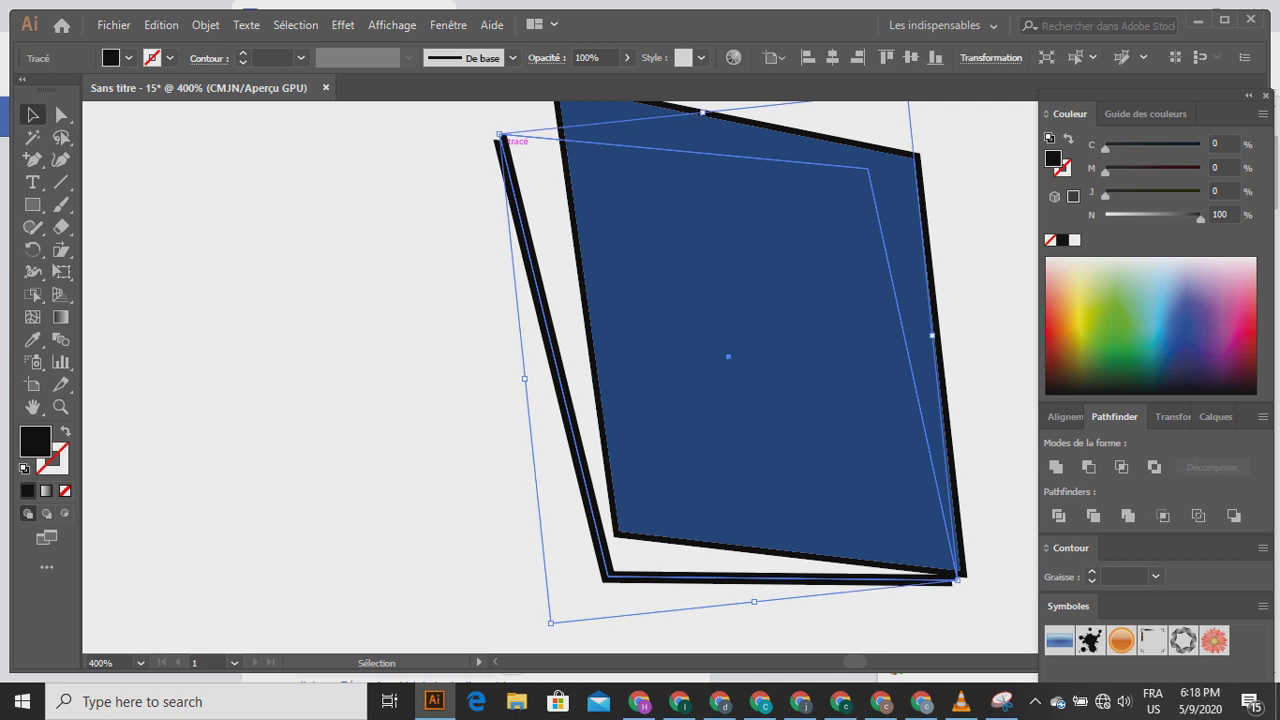
{"action": "left_click_drag", "start_coordinate": [501, 137], "coordinate": [495, 141]}
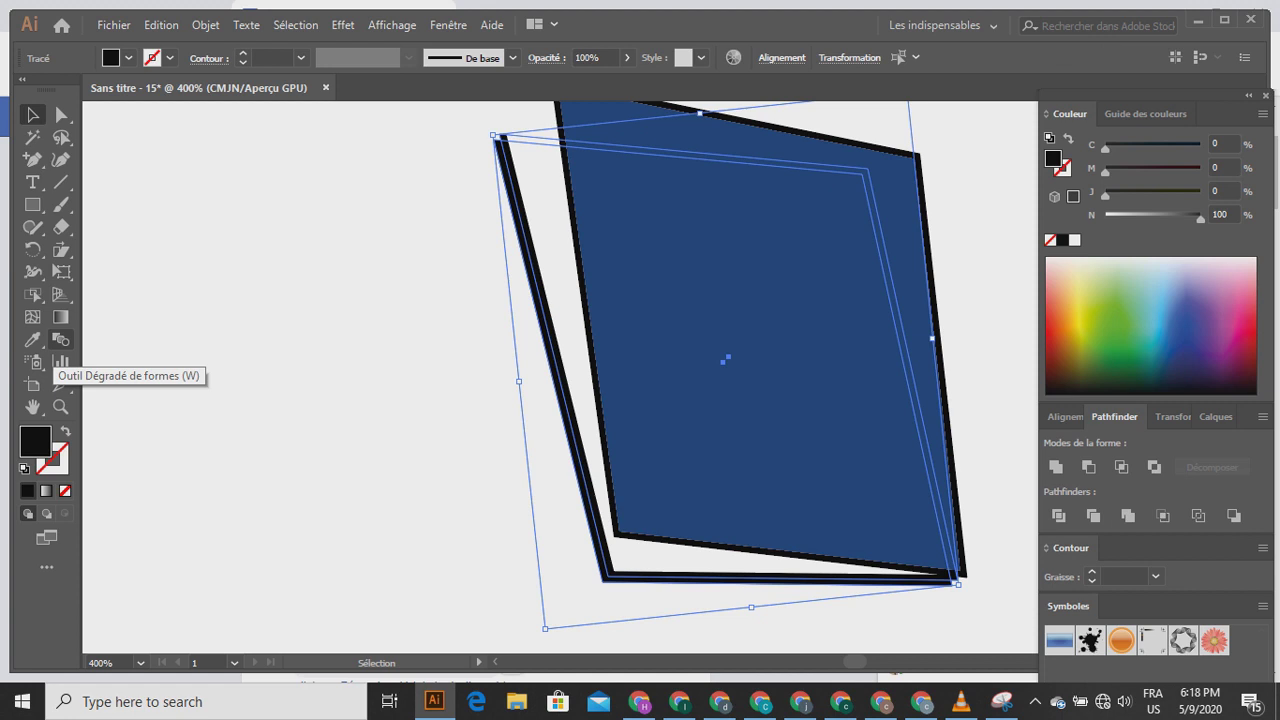
{"action": "left_click", "coordinate": [61, 339]}
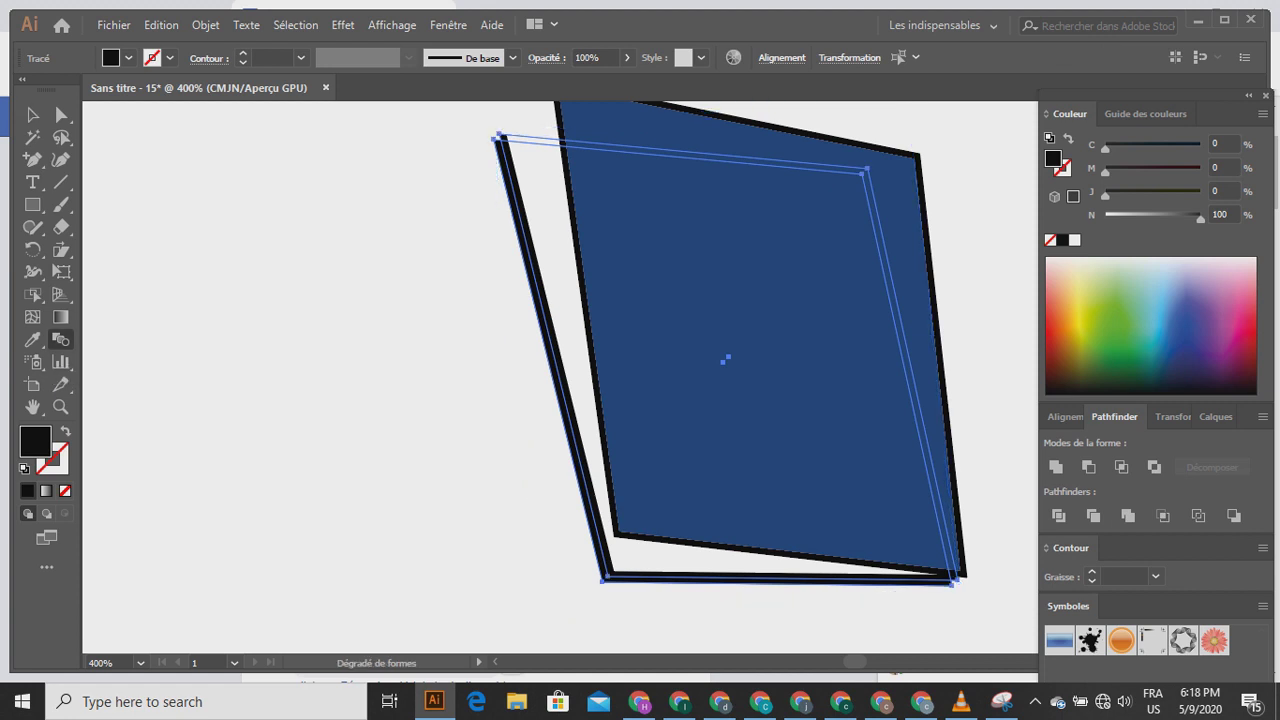
{"action": "double_click", "coordinate": [61, 339]}
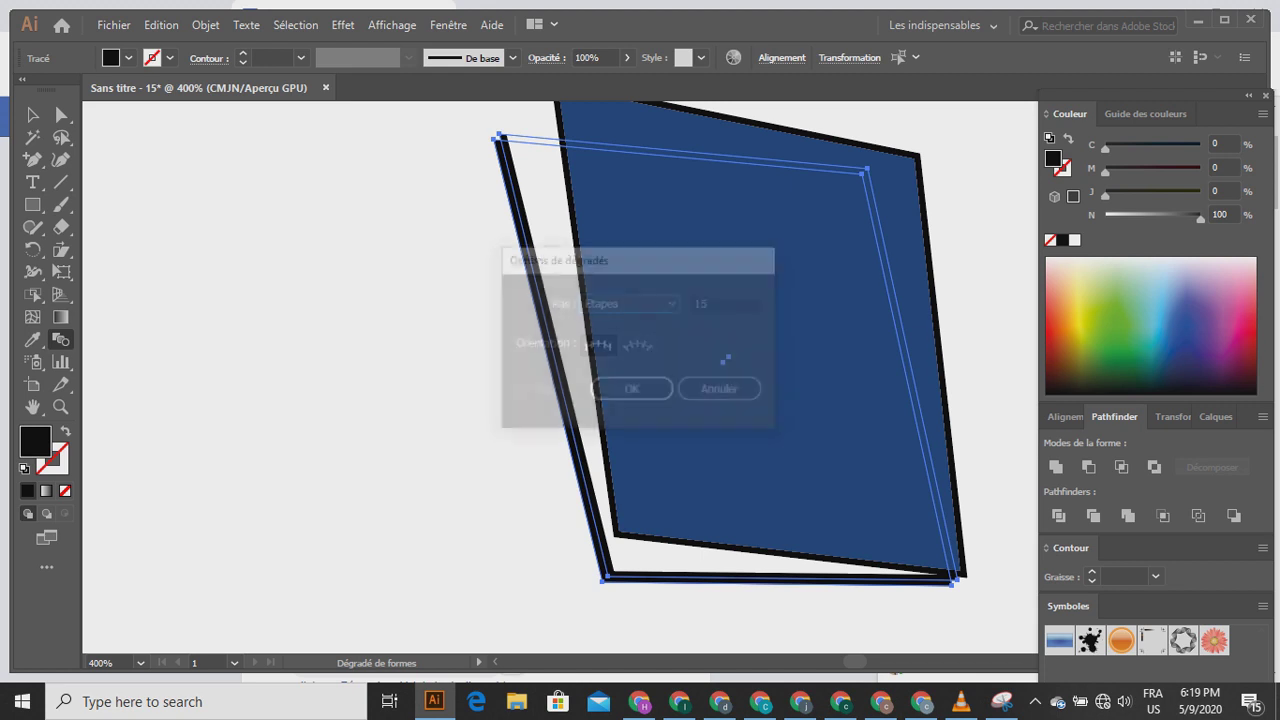
{"action": "left_click", "coordinate": [632, 391]}
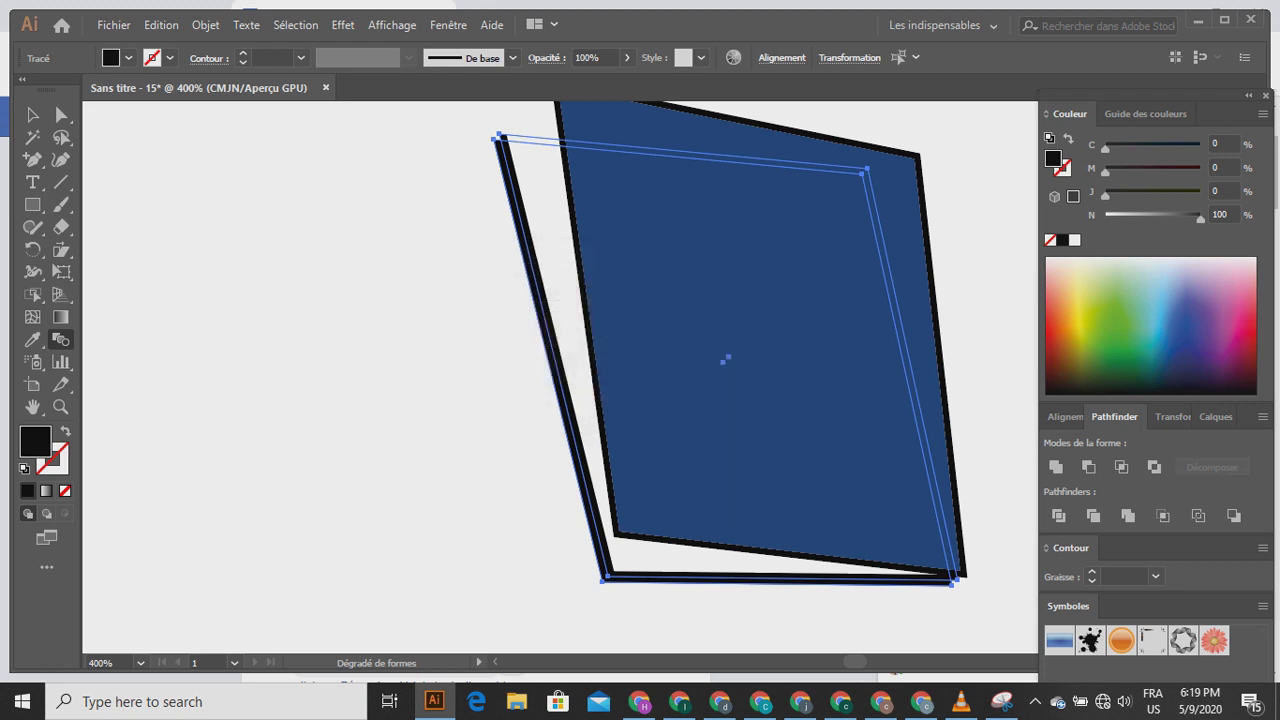
- Blend the two black shapes at their upper-left corners and extend the blend to the light grey shape
{"action": "scroll", "coordinate": [725, 400], "scroll_direction": "up", "scroll_amount": 3}
{"action": "scroll", "coordinate": [500, 333], "scroll_direction": "up", "scroll_amount": 1}
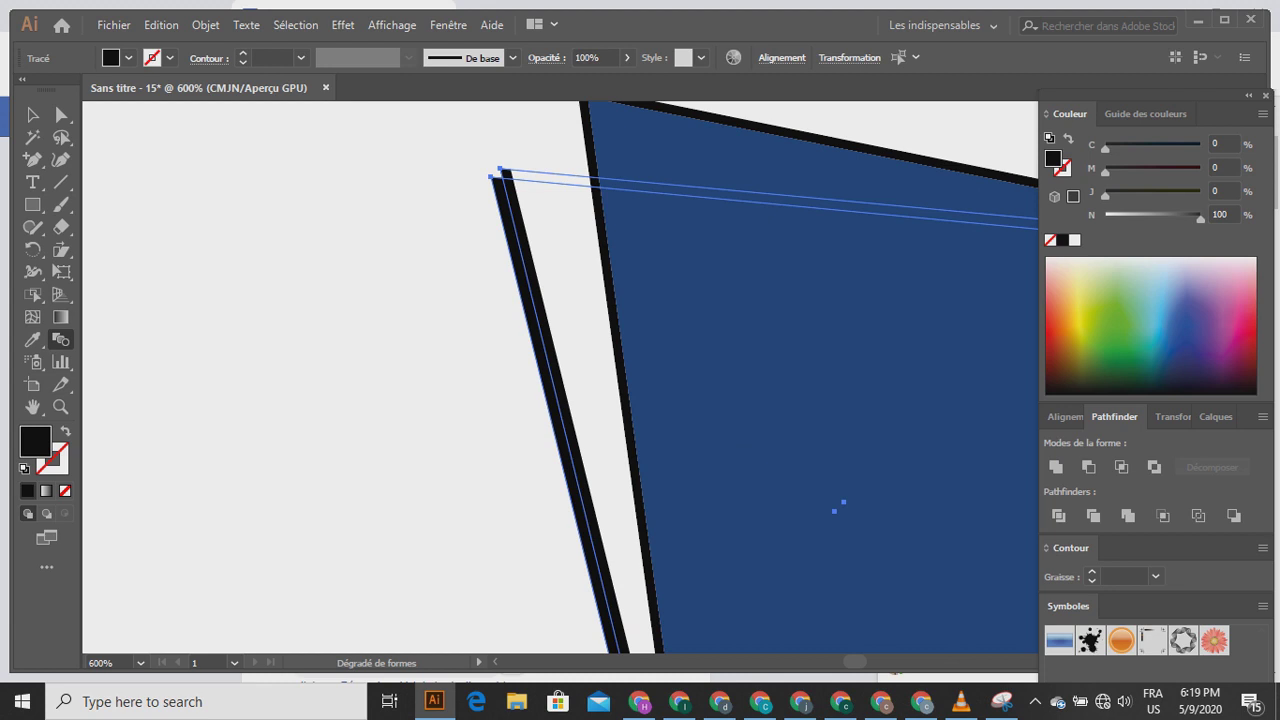
{"action": "left_click", "coordinate": [500, 169]}
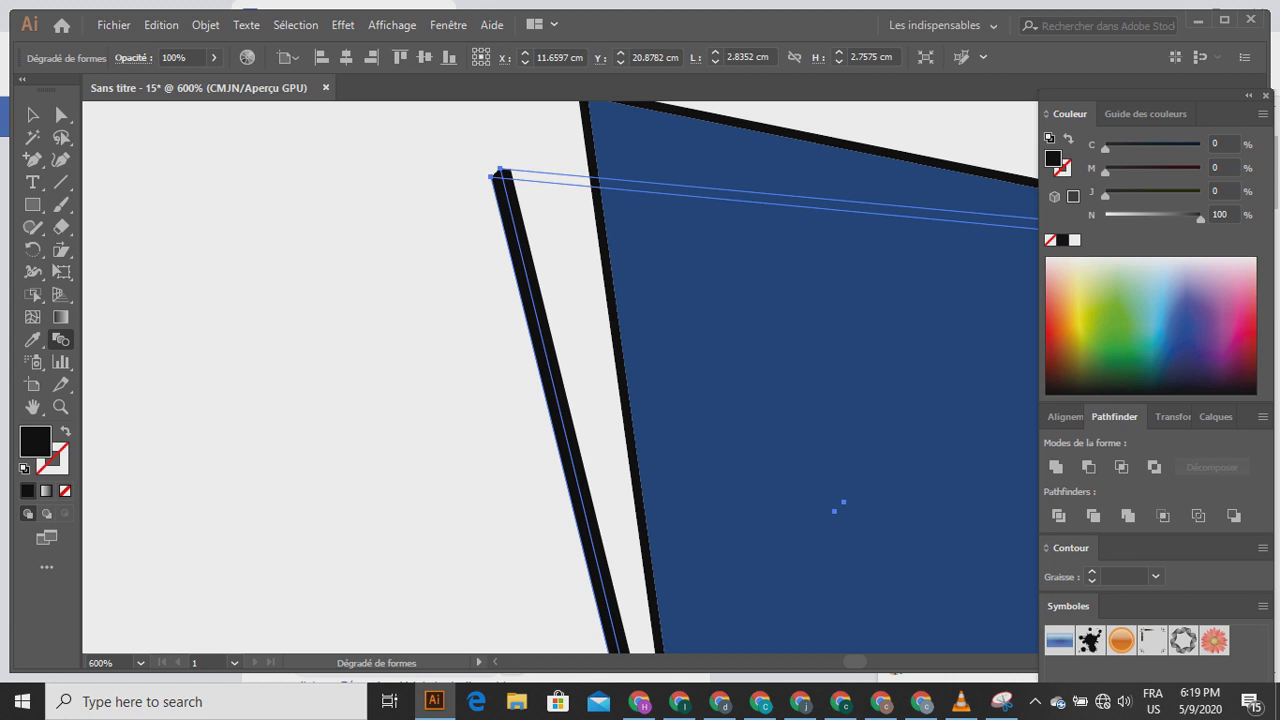
{"action": "left_click", "coordinate": [508, 161]}
- Select the blended edge shapes and lower their opacity to 72%
{"action": "scroll", "coordinate": [560, 378], "scroll_direction": "up", "scroll_amount": 2}
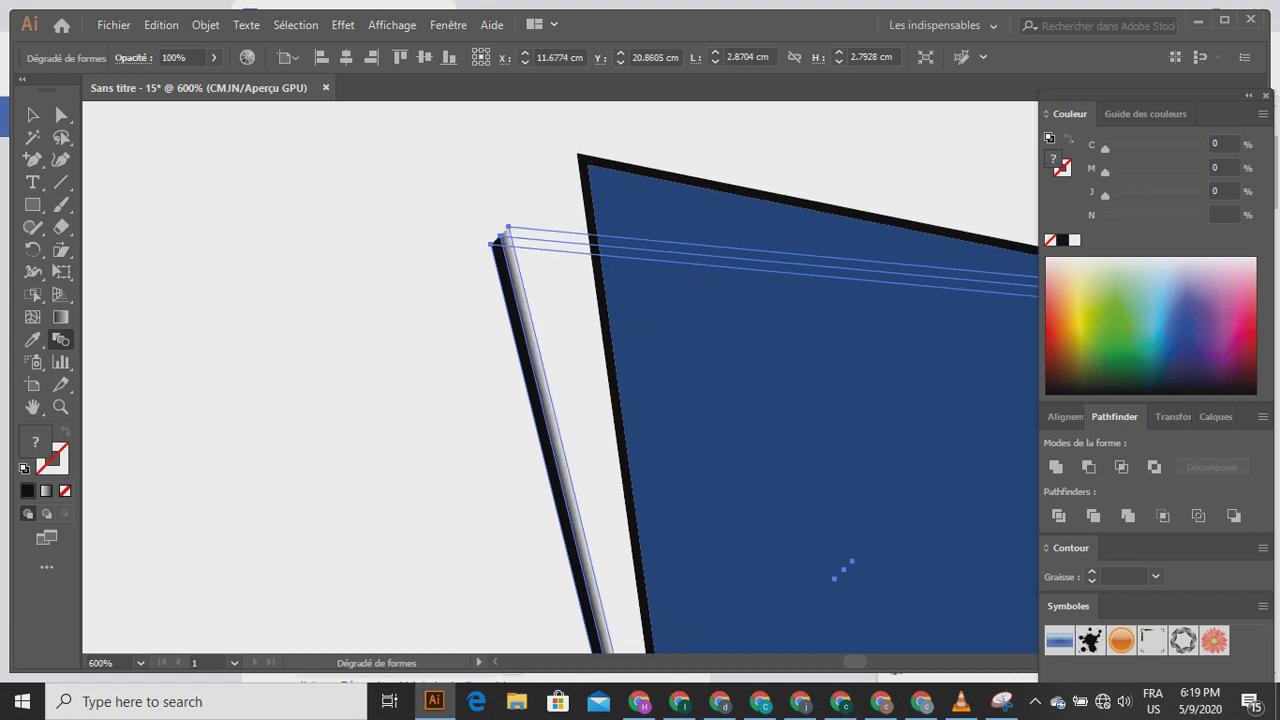
{"action": "key", "text": "v"}
{"action": "left_click_drag", "start_coordinate": [460, 220], "coordinate": [506, 252]}
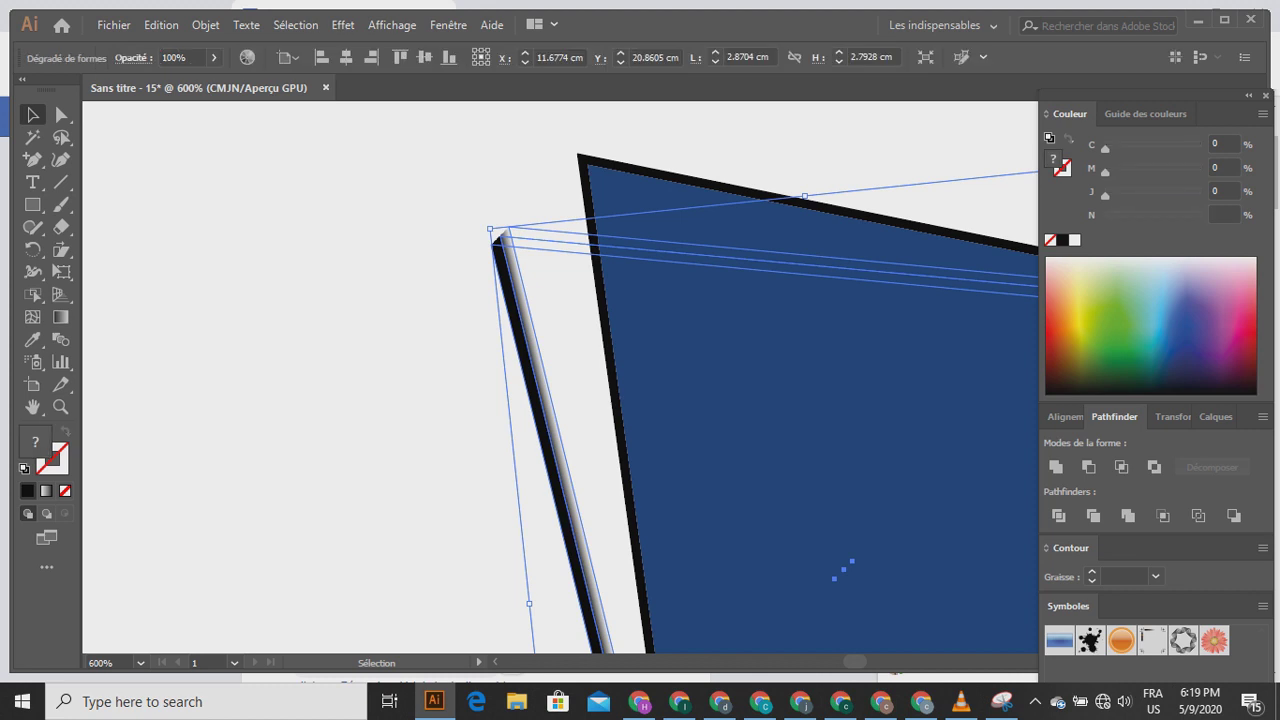
{"action": "left_click", "coordinate": [213, 57]}
{"action": "left_click_drag", "start_coordinate": [212, 80], "coordinate": [191, 80]}
{"action": "left_click", "coordinate": [311, 240]}
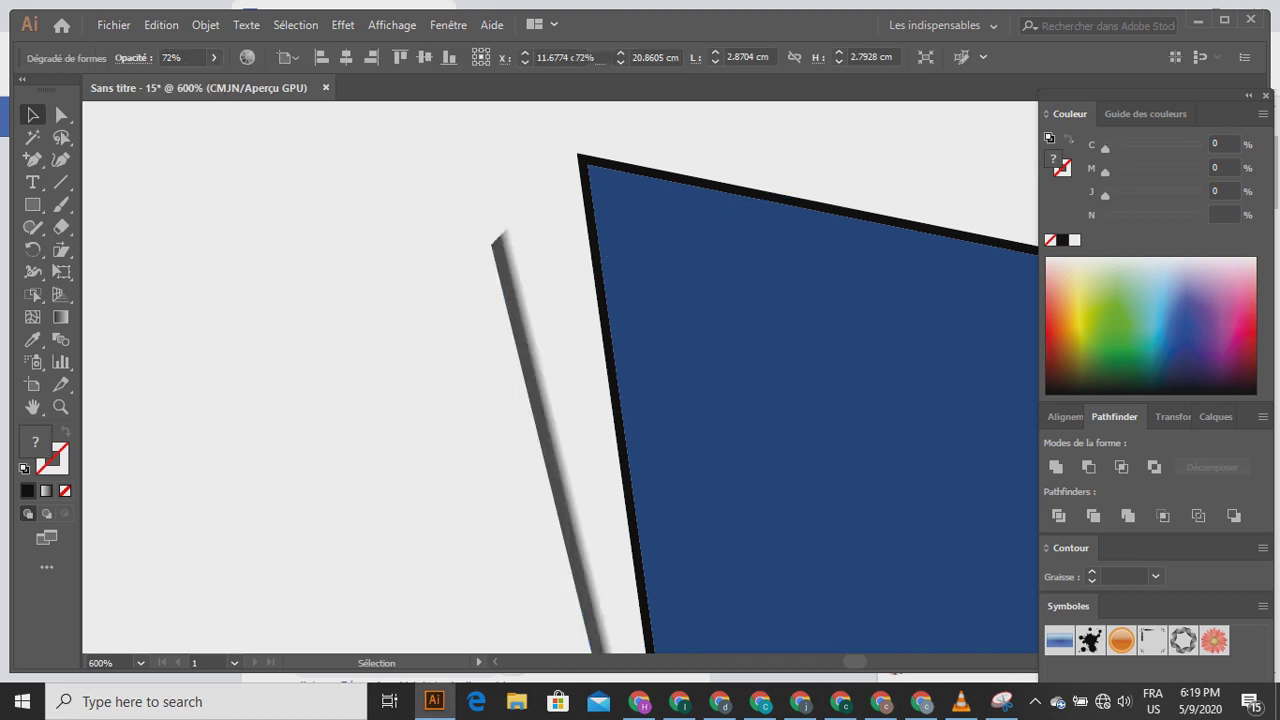
- Nudge the blended page edges one step to the right beneath the blue shape
{"action": "scroll", "coordinate": [311, 240], "scroll_direction": "down", "scroll_amount": 3}
{"action": "scroll", "coordinate": [590, 401], "scroll_direction": "up", "scroll_amount": 1}
{"action": "scroll", "coordinate": [590, 401], "scroll_direction": "up", "scroll_amount": 1}
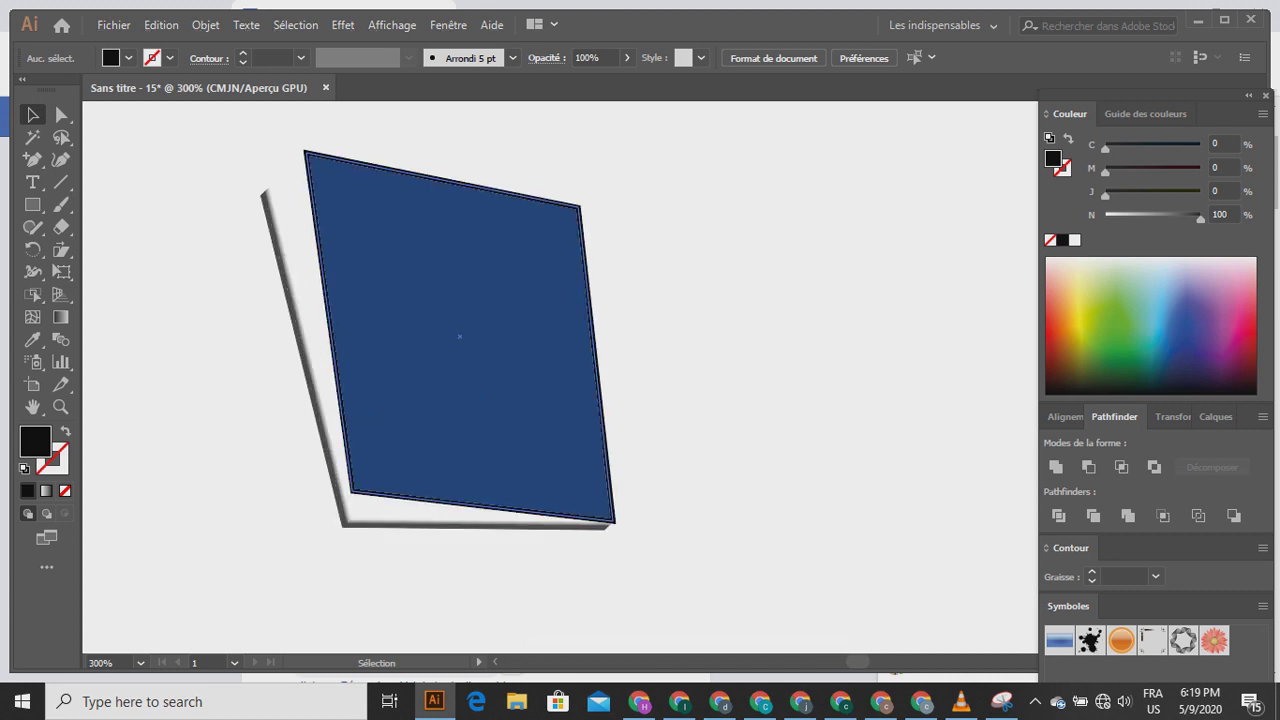
{"action": "left_click", "coordinate": [298, 320]}
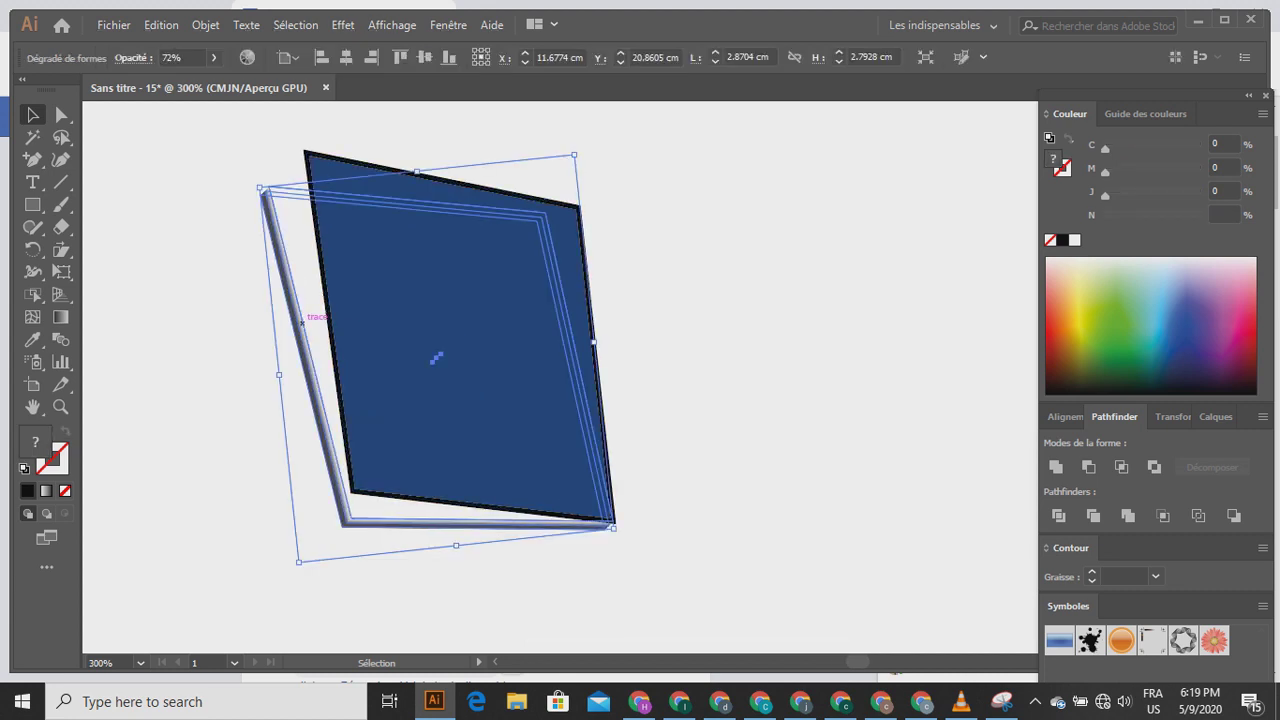
{"action": "key", "text": "Right"}
{"action": "left_click", "coordinate": [690, 348]}
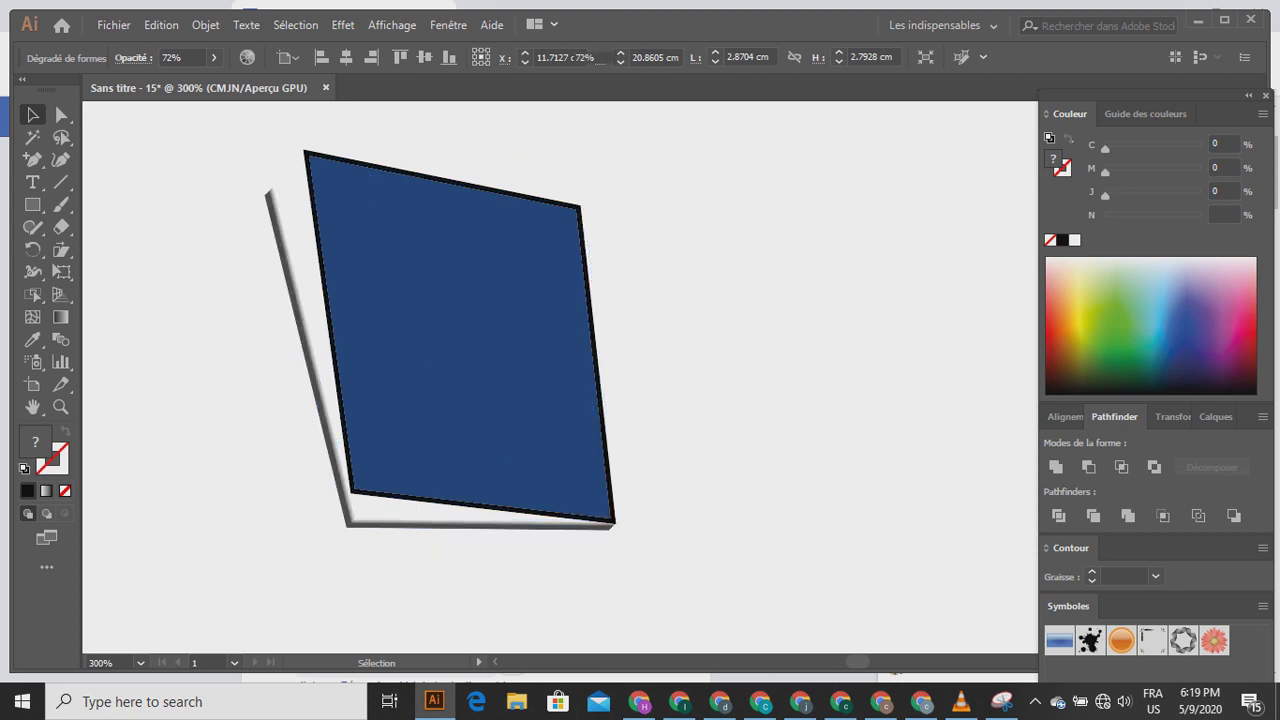
- Remove the stroke from the blue cover shape and deselect it
{"action": "left_click", "coordinate": [459, 337]}
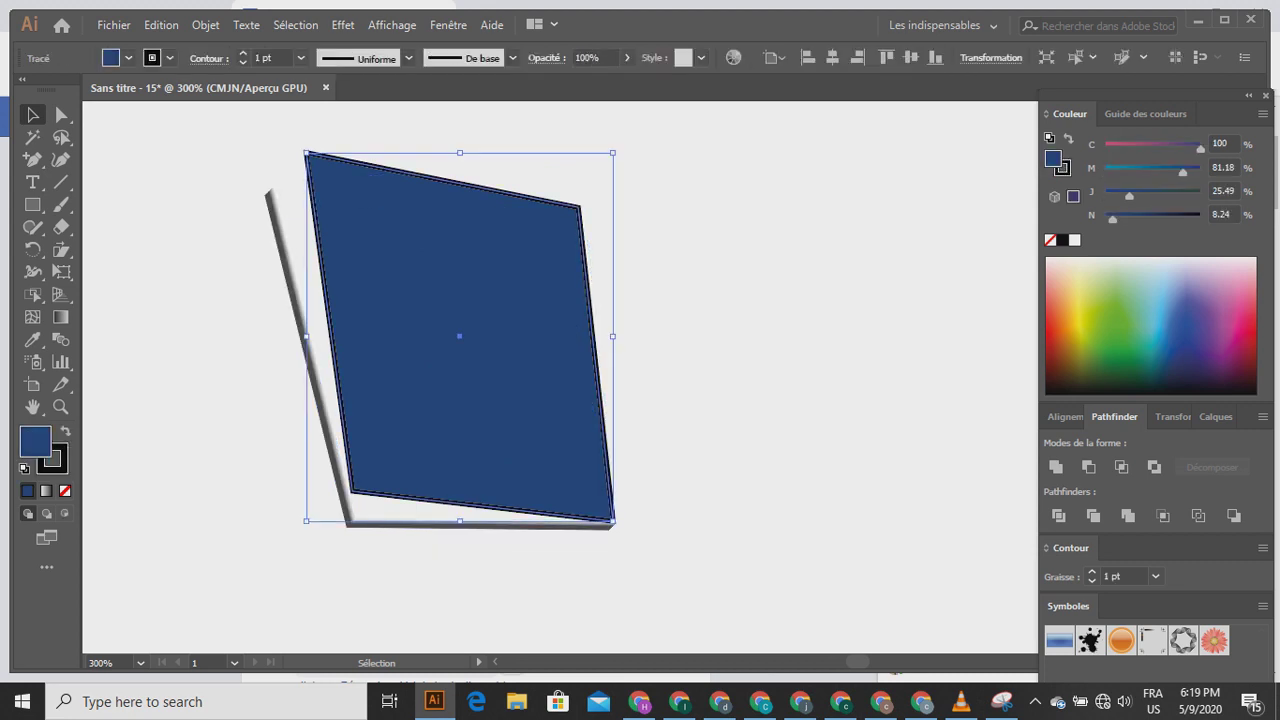
{"action": "left_click", "coordinate": [169, 57]}
{"action": "left_click", "coordinate": [13, 89]}
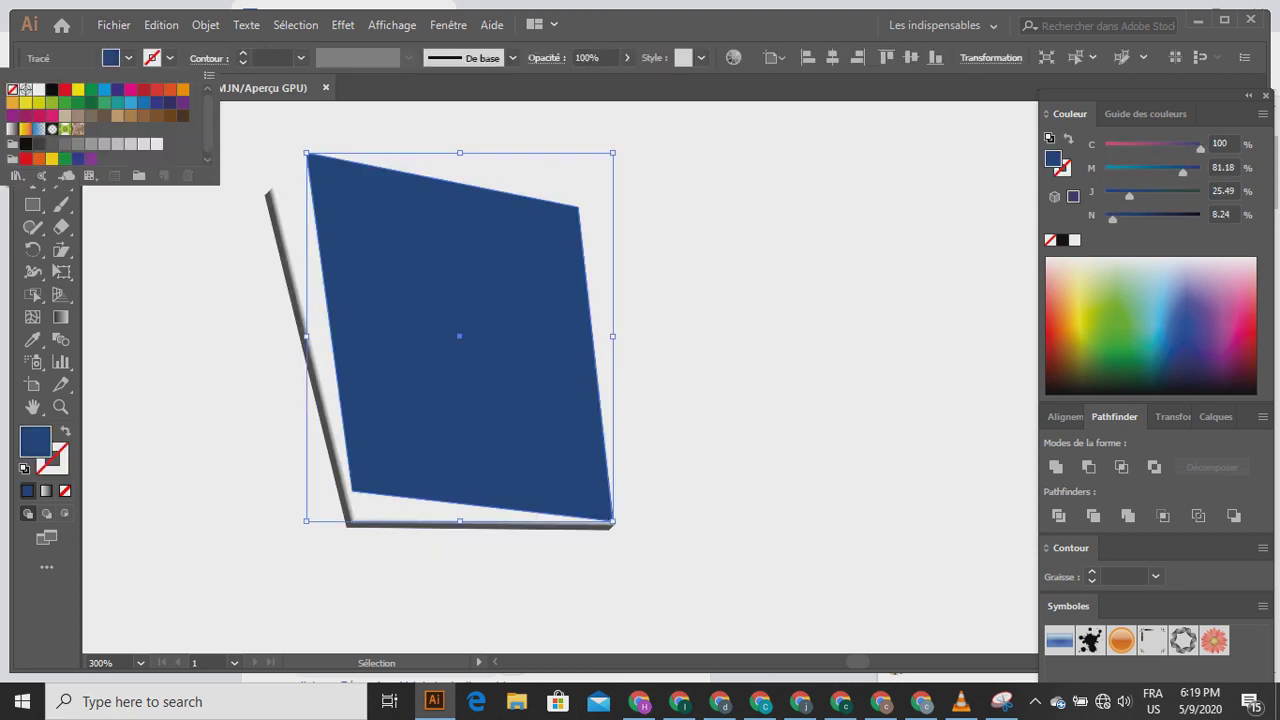
{"action": "left_click", "coordinate": [190, 300]}
{"action": "left_click", "coordinate": [190, 300]}
- Draw a small blue circle with the Ellipse tool and place it just below the cover's lower-right corner
{"action": "left_click", "coordinate": [33, 205]}
{"action": "left_click_drag", "start_coordinate": [33, 205], "coordinate": [110, 248]}
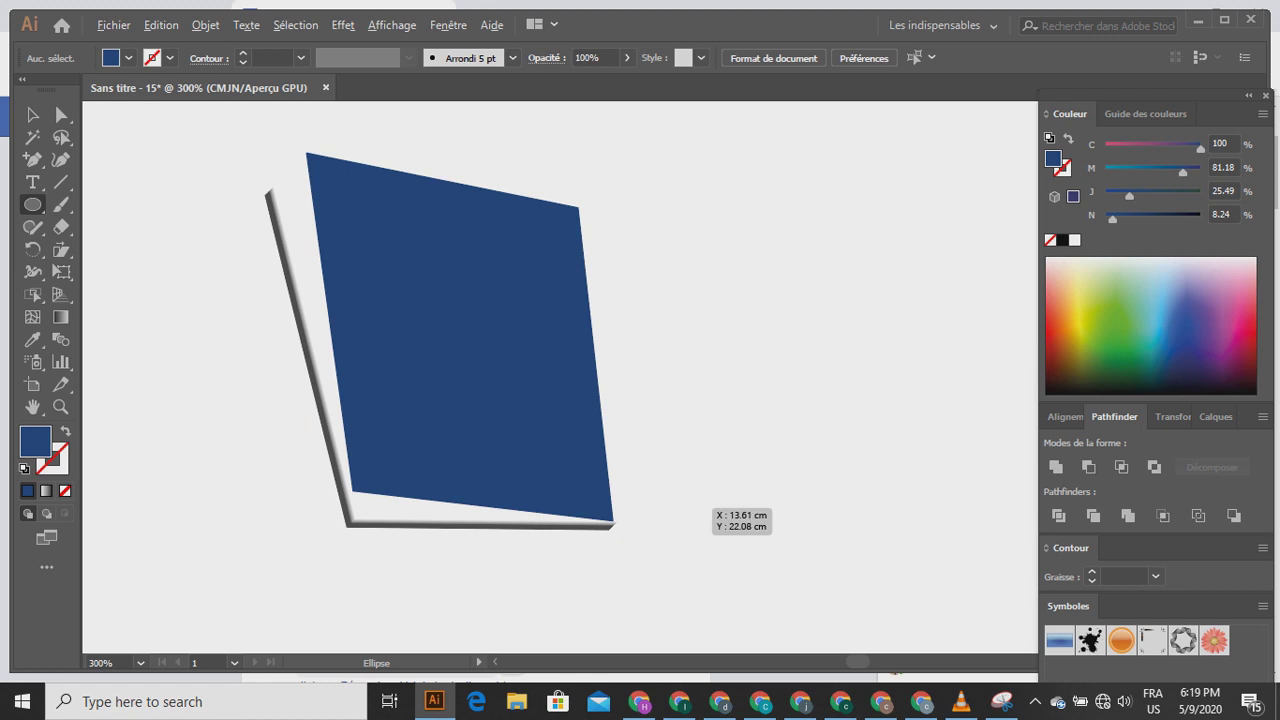
{"action": "left_click_drag", "start_coordinate": [659, 492], "coordinate": [690, 522]}
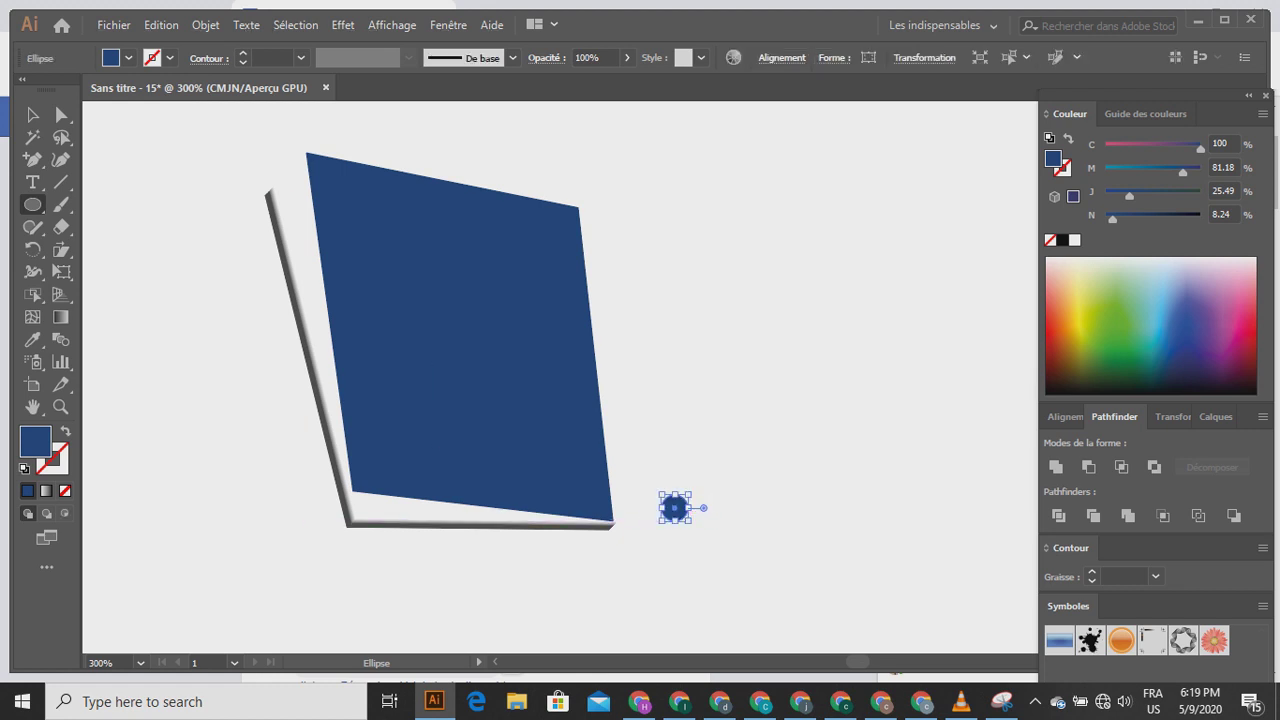
{"action": "left_click", "coordinate": [33, 115]}
{"action": "left_click", "coordinate": [720, 430]}
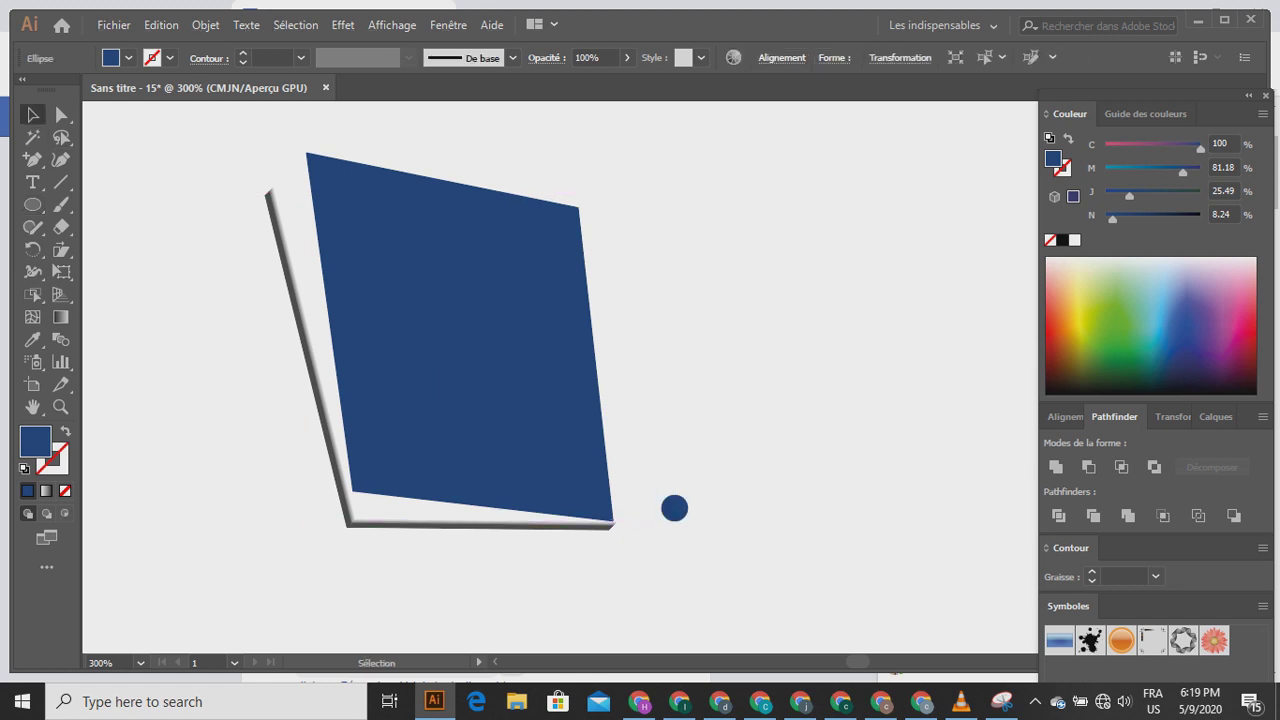
{"action": "left_click_drag", "start_coordinate": [674, 508], "coordinate": [621, 534]}
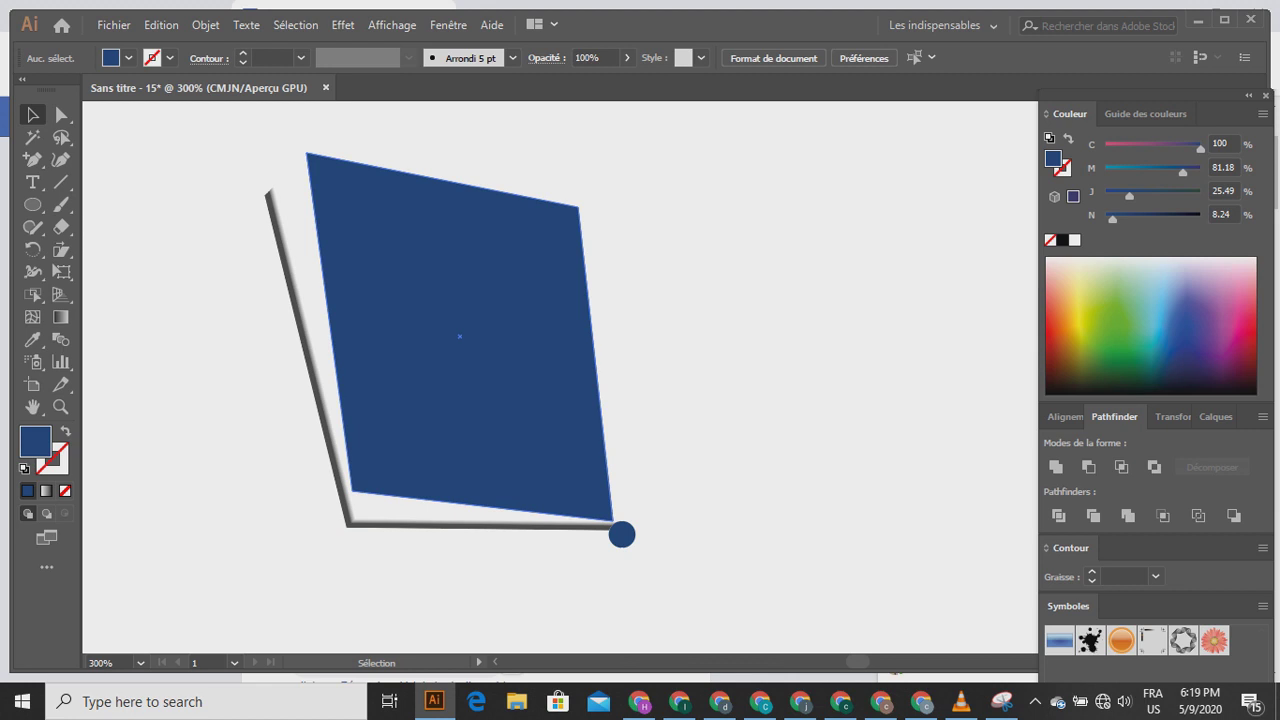
- Group the blue cover with its blended page edges, leaving out the small circle
{"action": "left_click_drag", "start_coordinate": [235, 290], "coordinate": [400, 385]}
{"action": "right_click", "coordinate": [364, 318]}
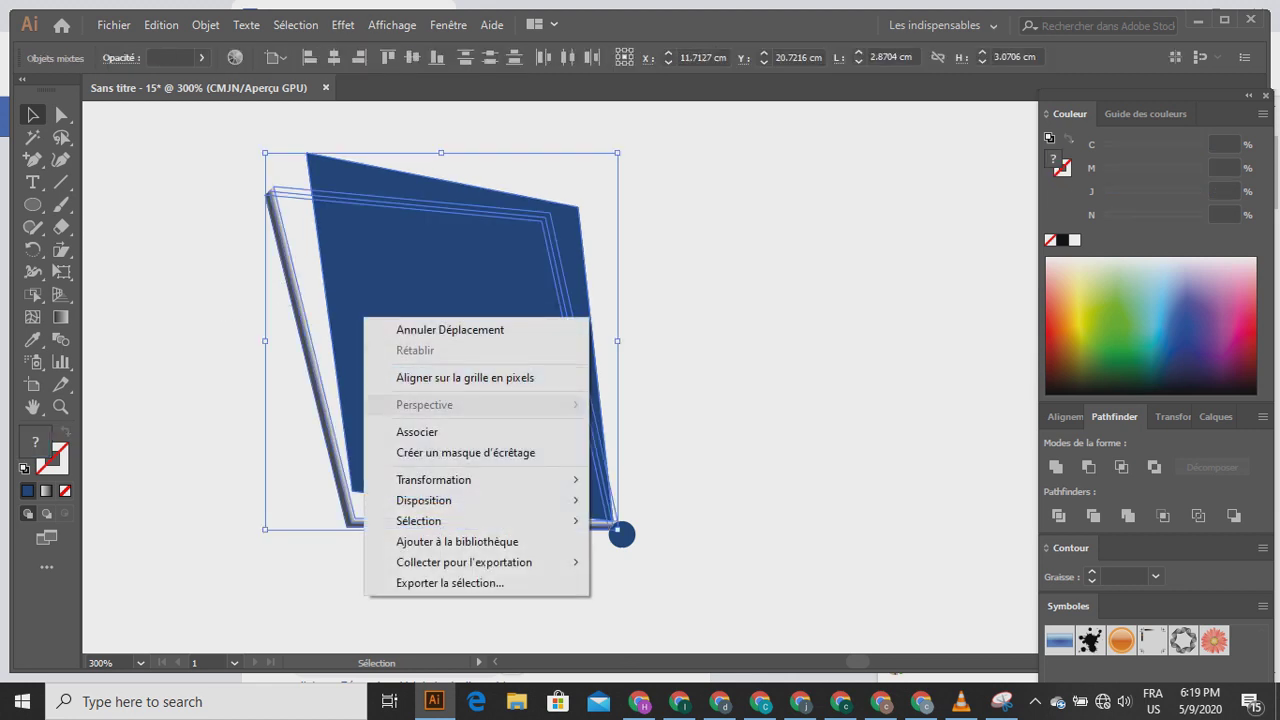
{"action": "mouse_move", "coordinate": [430, 500]}
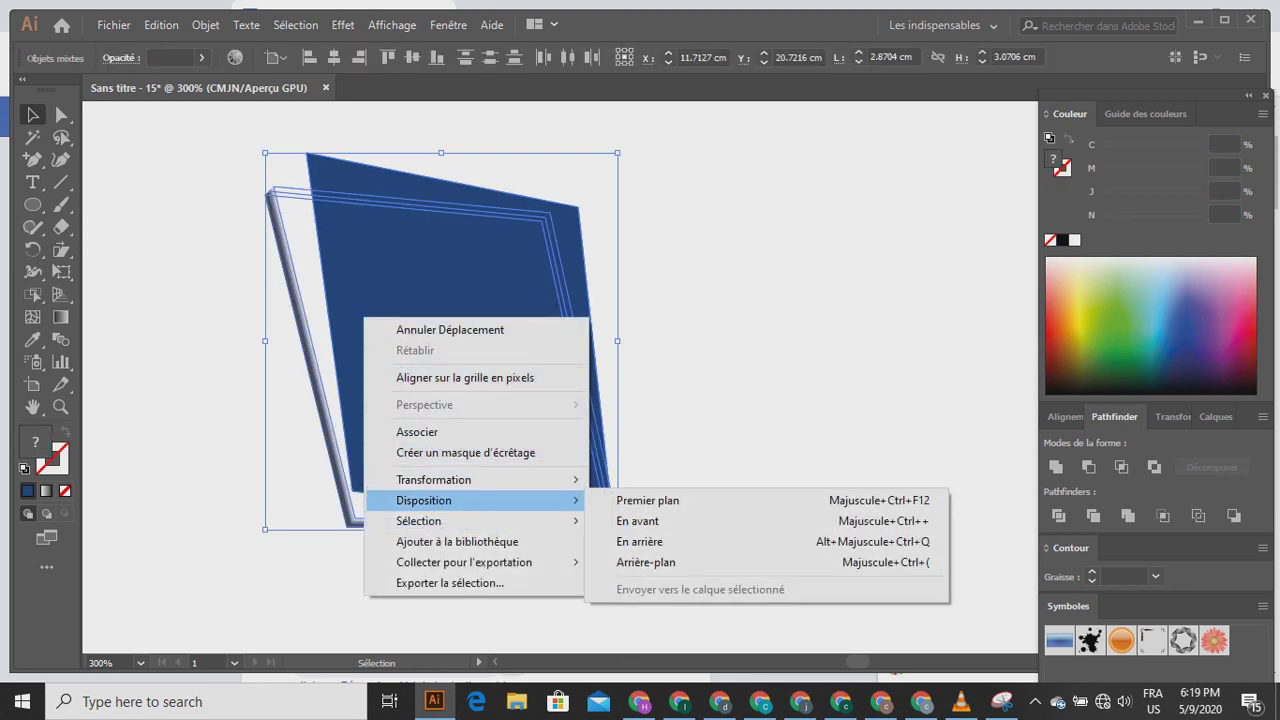
{"action": "left_click", "coordinate": [417, 431]}
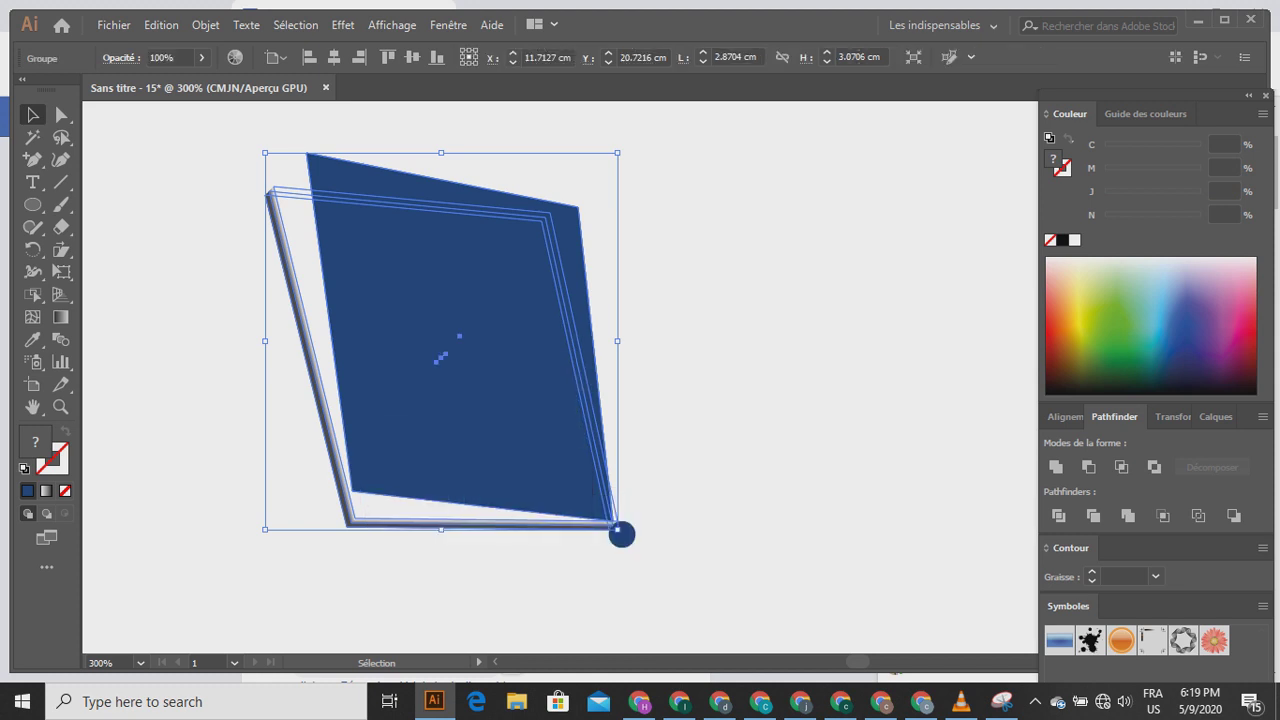
- Rotate a copy of the group by 13° around the small circle's centre and repeat the transformation two more times
{"action": "left_click", "coordinate": [621, 534]}
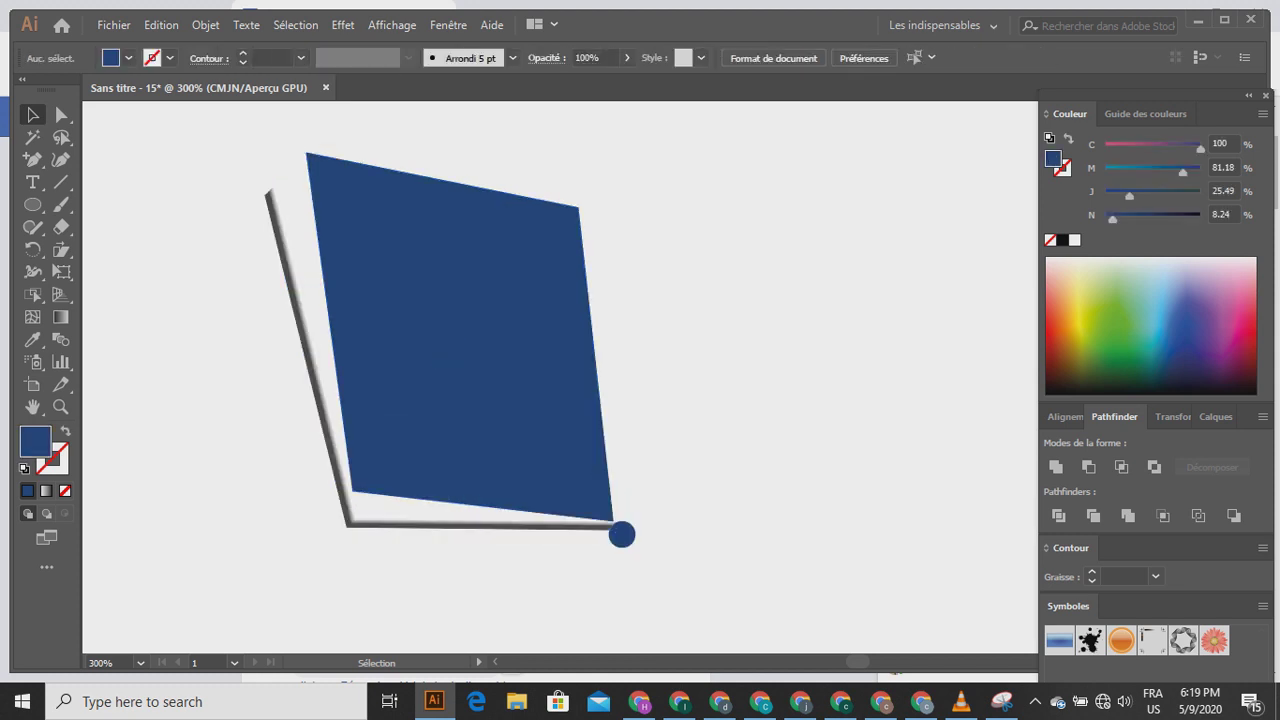
{"action": "left_click", "coordinate": [621, 534]}
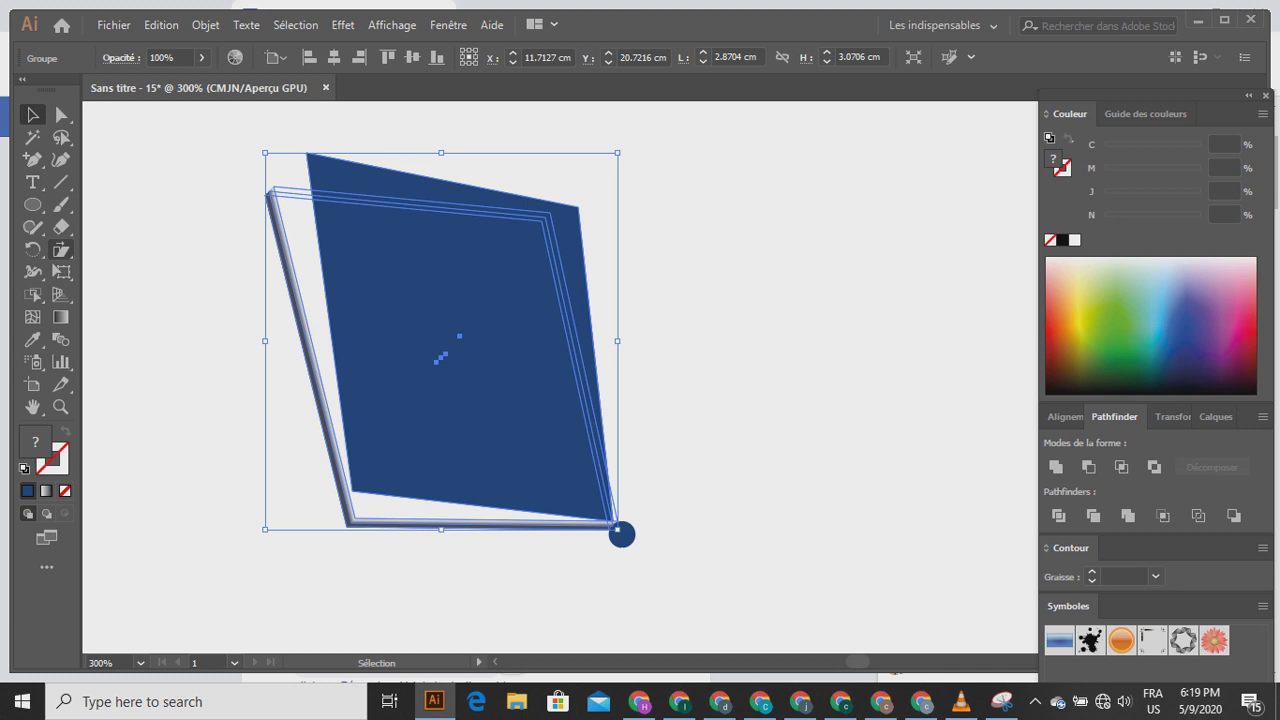
{"action": "left_click", "coordinate": [33, 250]}
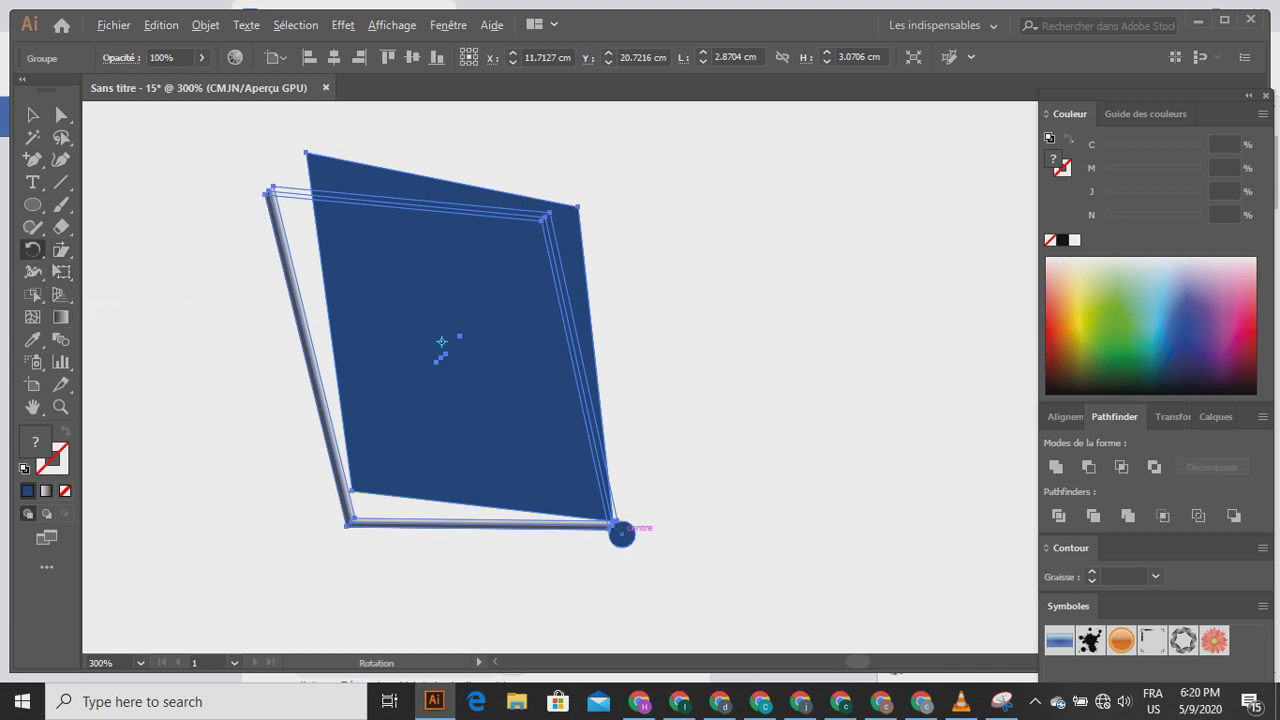
{"action": "left_click", "coordinate": [621, 534], "text": "alt"}
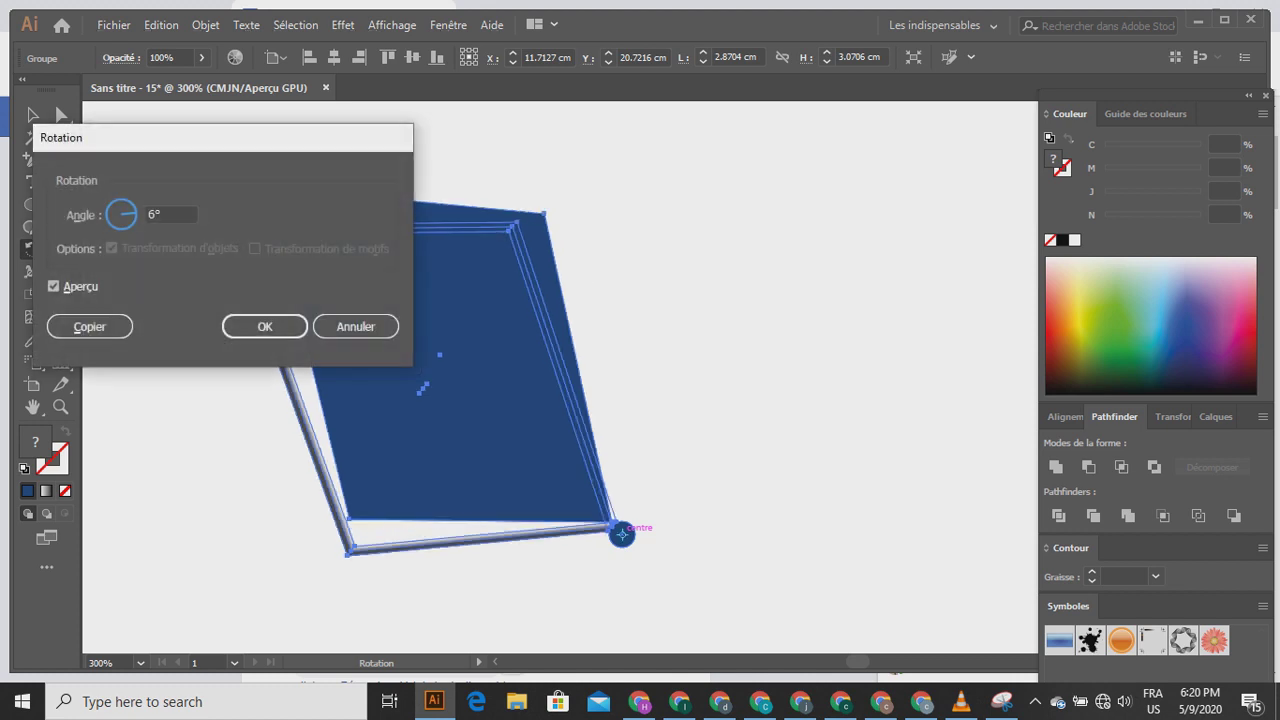
{"action": "type", "text": "13"}
{"action": "left_click", "coordinate": [90, 326]}
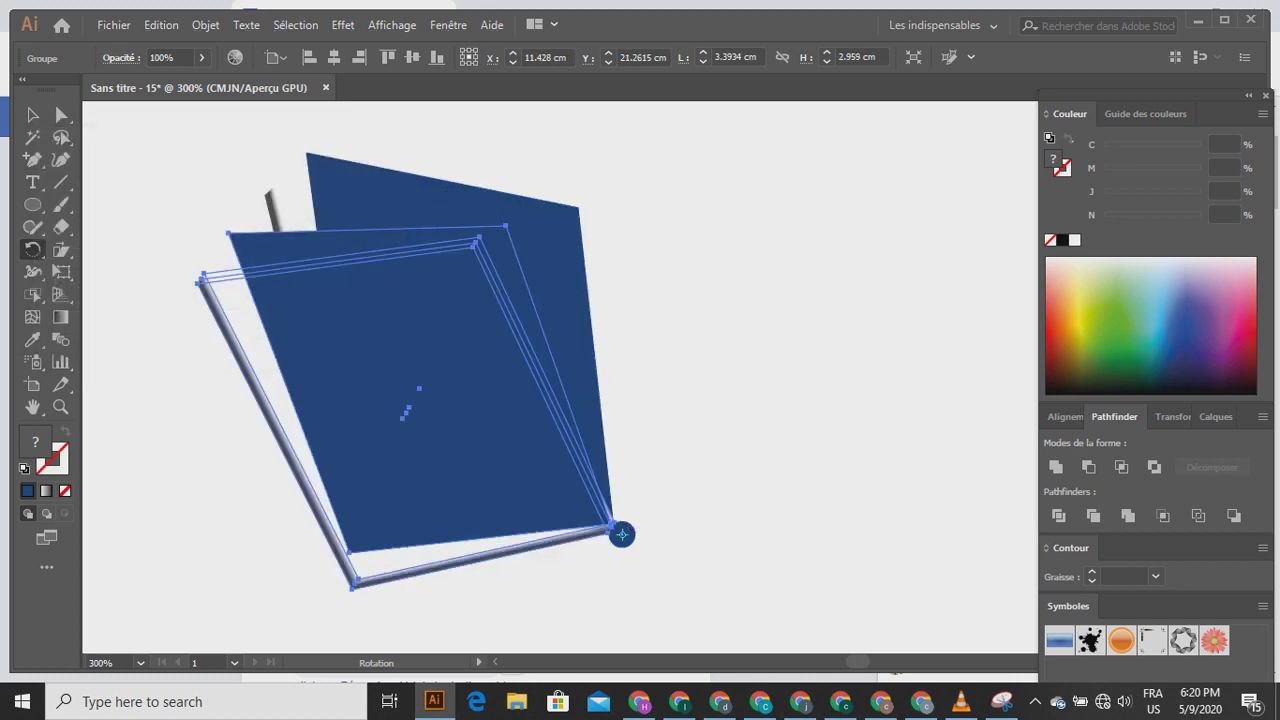
{"action": "key", "text": "ctrl+d"}
{"action": "key", "text": "ctrl+d"}
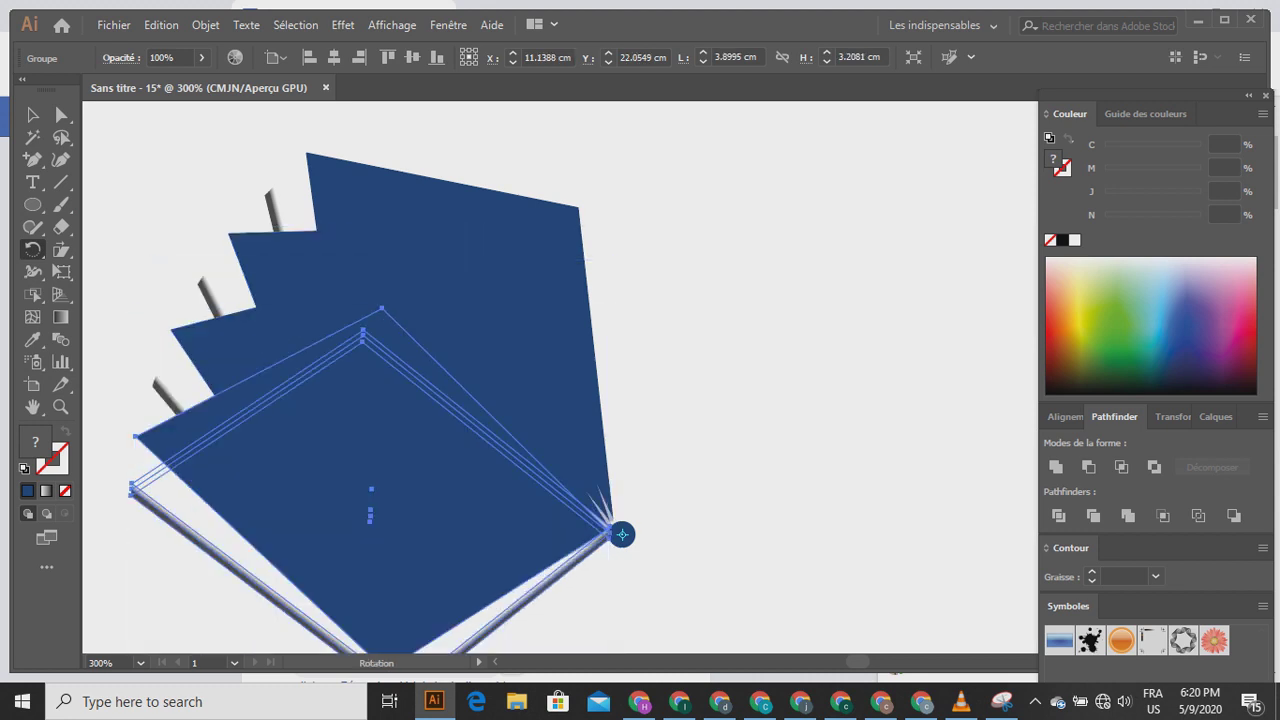
- Bring the second rotated copy forward one level so it overlaps the third copy
{"action": "left_click", "coordinate": [33, 115]}
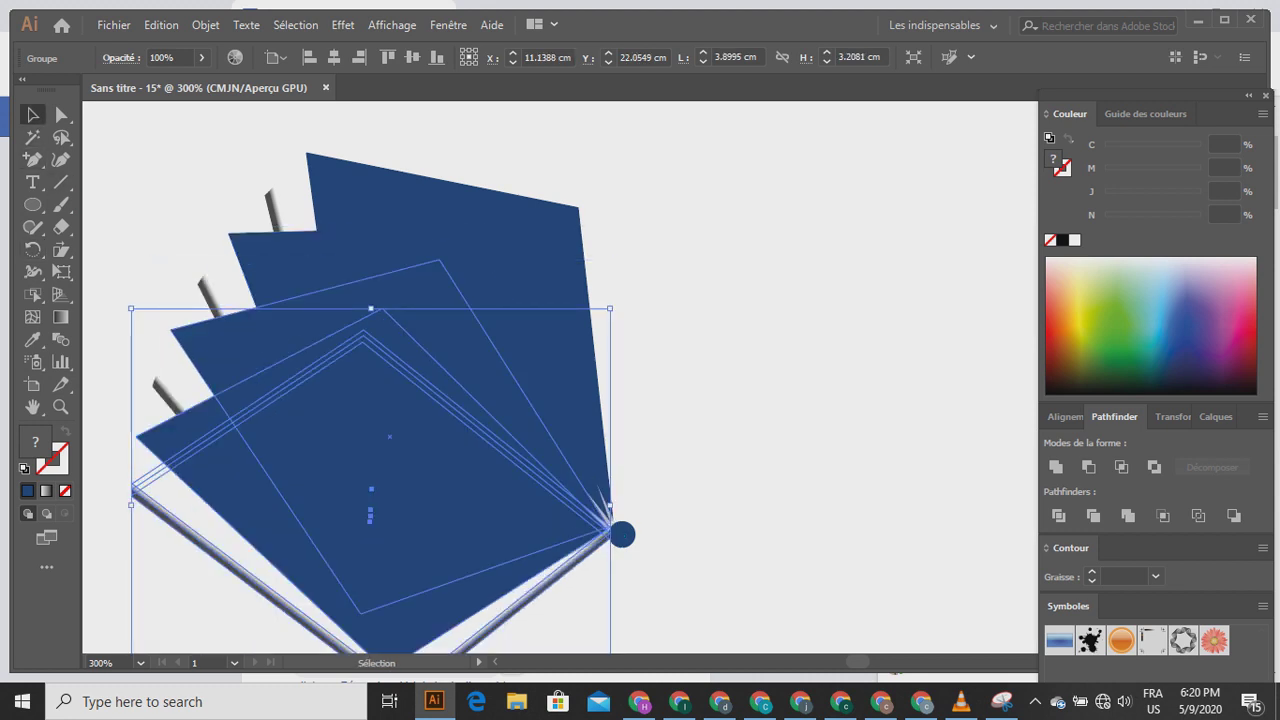
{"action": "left_click", "coordinate": [207, 354]}
{"action": "right_click", "coordinate": [207, 354]}
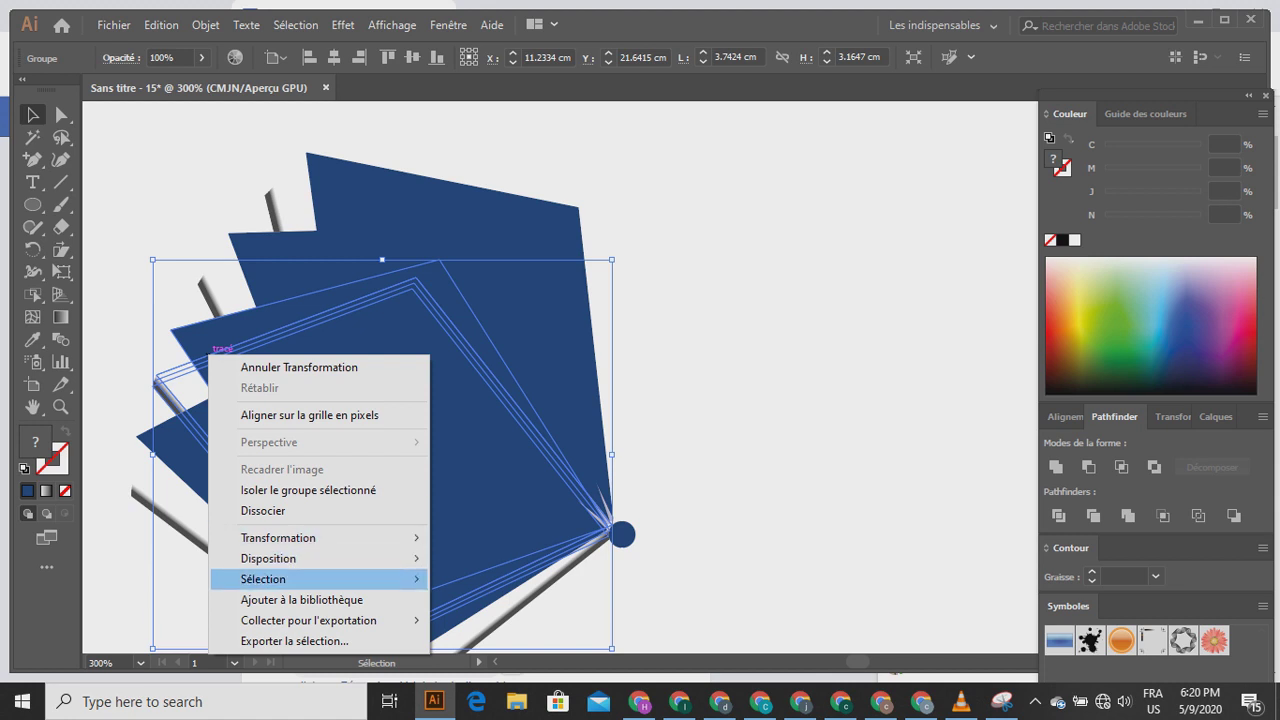
{"action": "mouse_move", "coordinate": [290, 558]}
{"action": "left_click", "coordinate": [478, 579]}
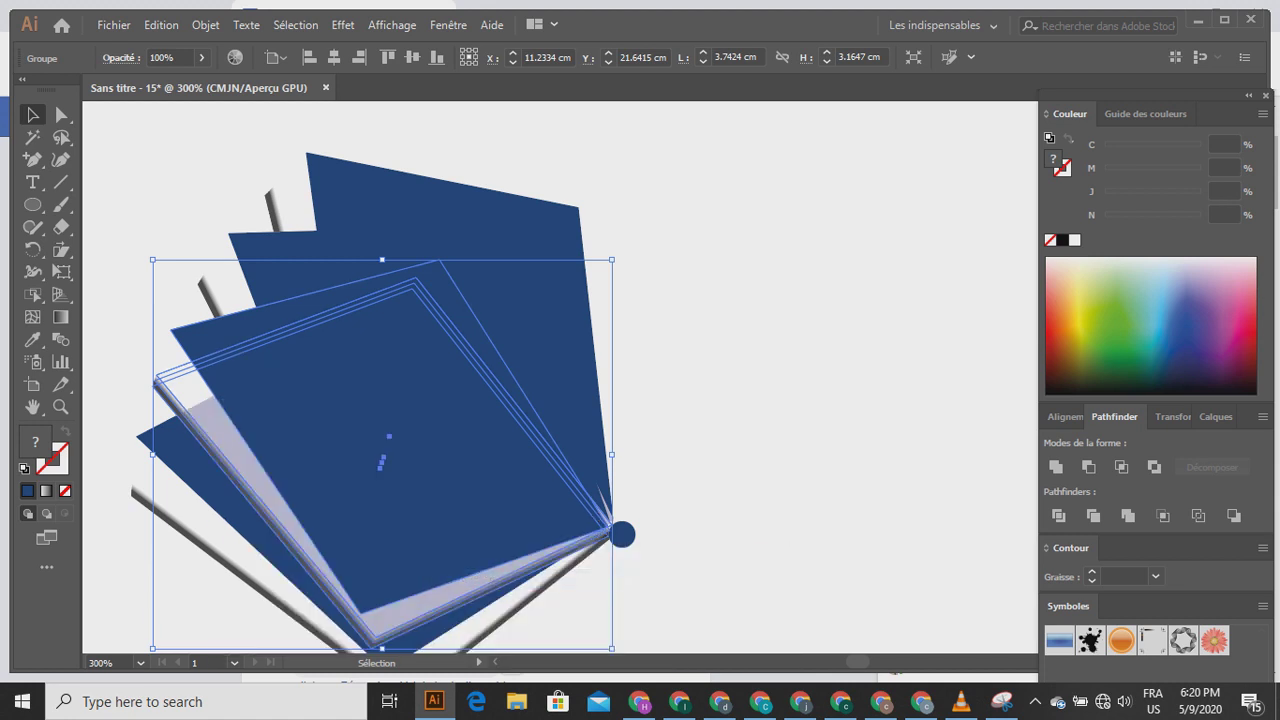
- Bring the first rotated copy forward two levels so it lies above the other two copies
{"action": "left_click", "coordinate": [271, 278]}
{"action": "right_click", "coordinate": [271, 278]}
{"action": "mouse_move", "coordinate": [350, 483]}
{"action": "left_click", "coordinate": [545, 503]}
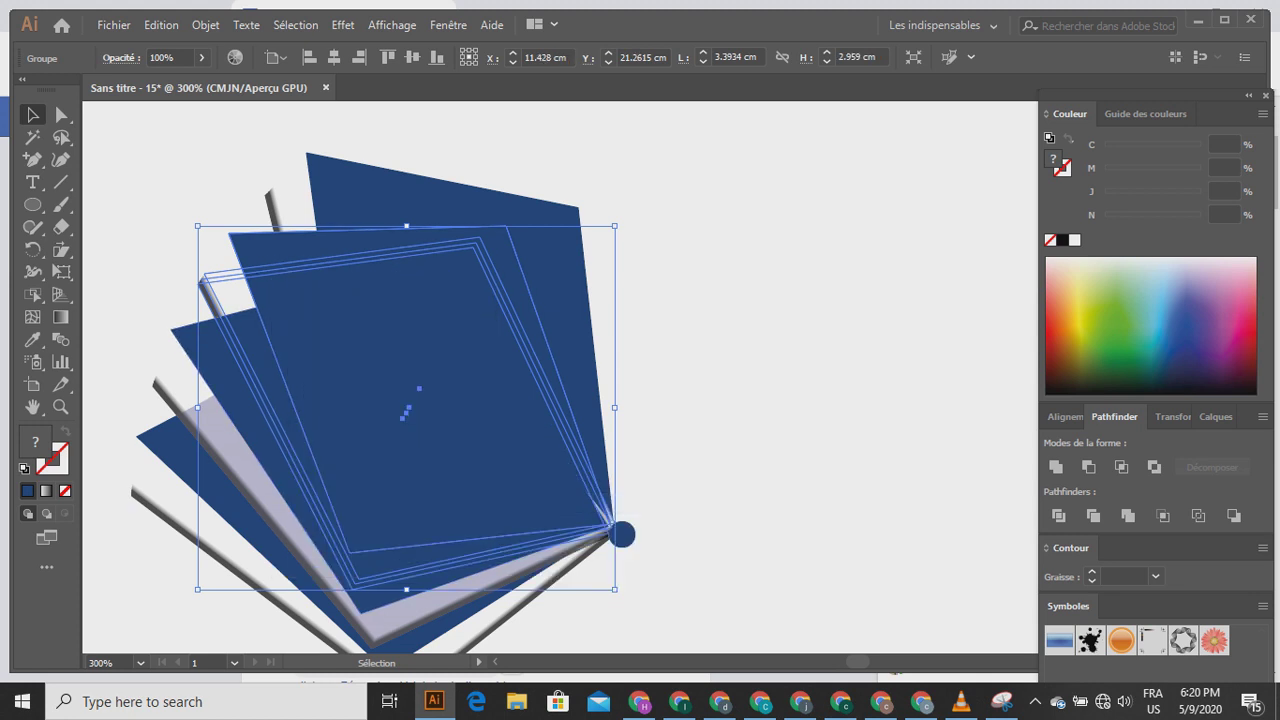
{"action": "right_click", "coordinate": [252, 247]}
{"action": "mouse_move", "coordinate": [420, 451]}
{"action": "left_click", "coordinate": [530, 473]}
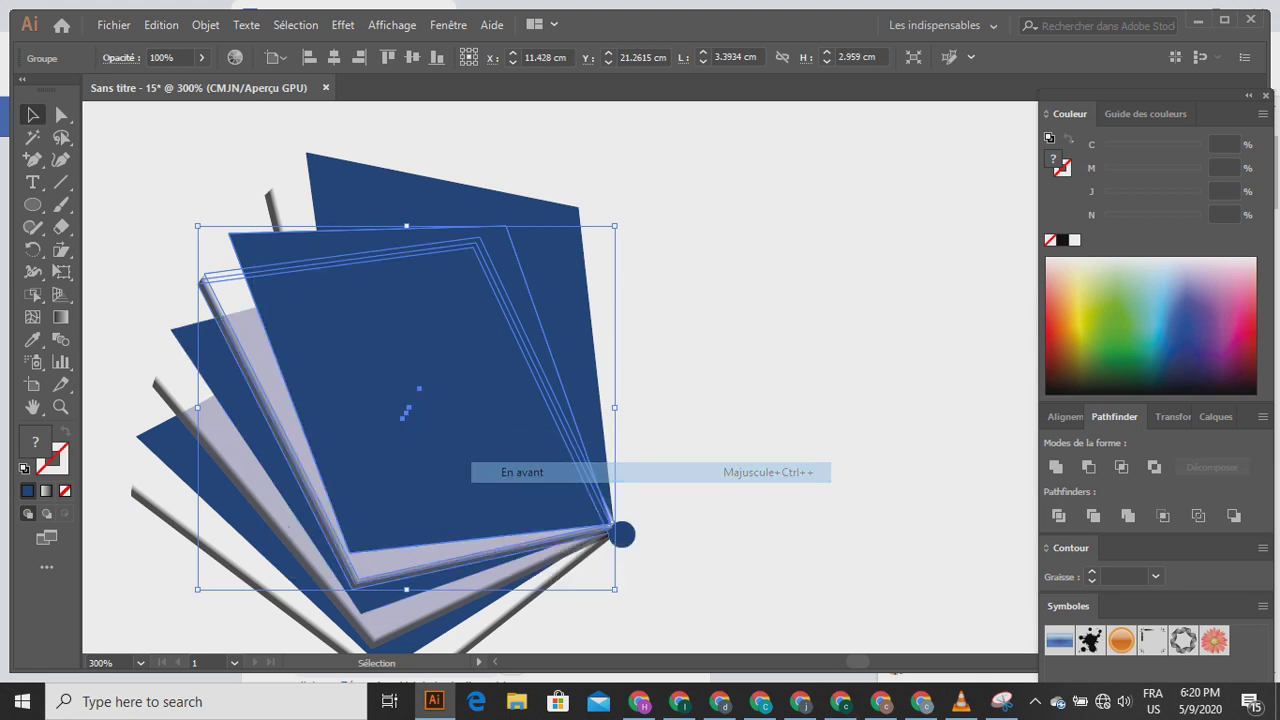
- Bring the original unrotated group forward three levels so it lies above all the rotated copies
{"action": "left_click", "coordinate": [361, 203]}
{"action": "right_click", "coordinate": [361, 203]}
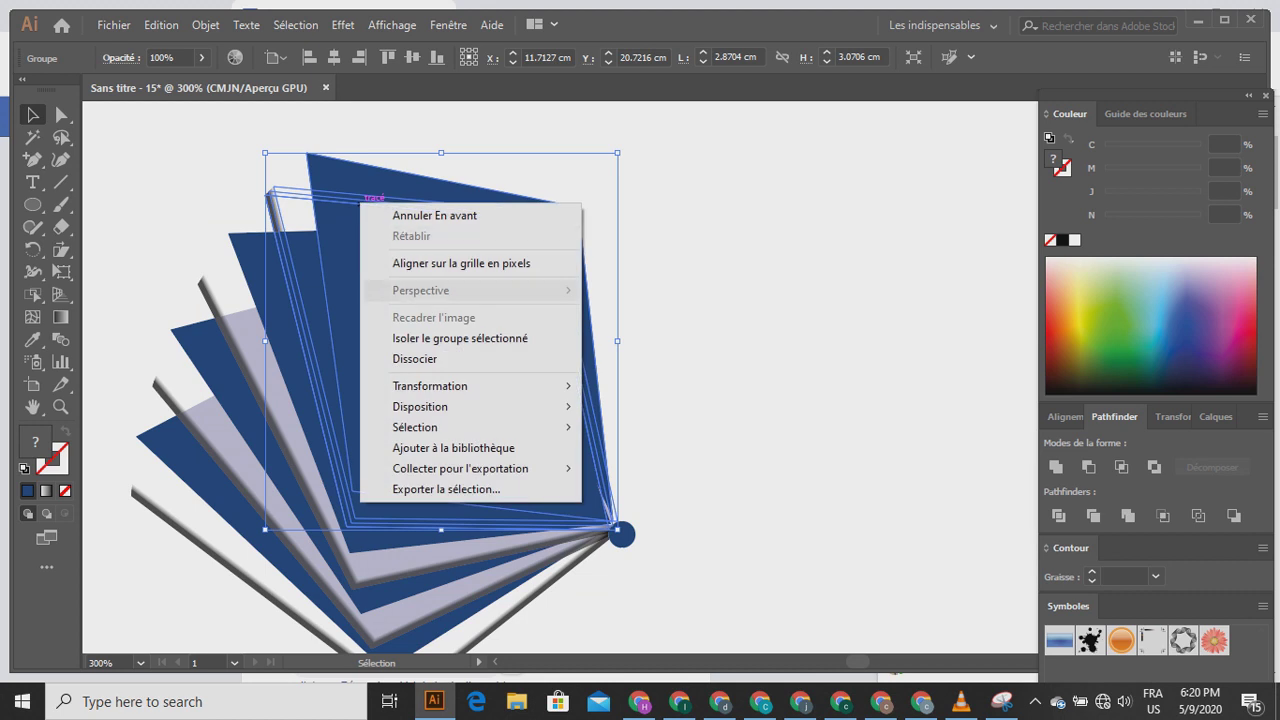
{"action": "mouse_move", "coordinate": [430, 406]}
{"action": "left_click", "coordinate": [620, 428]}
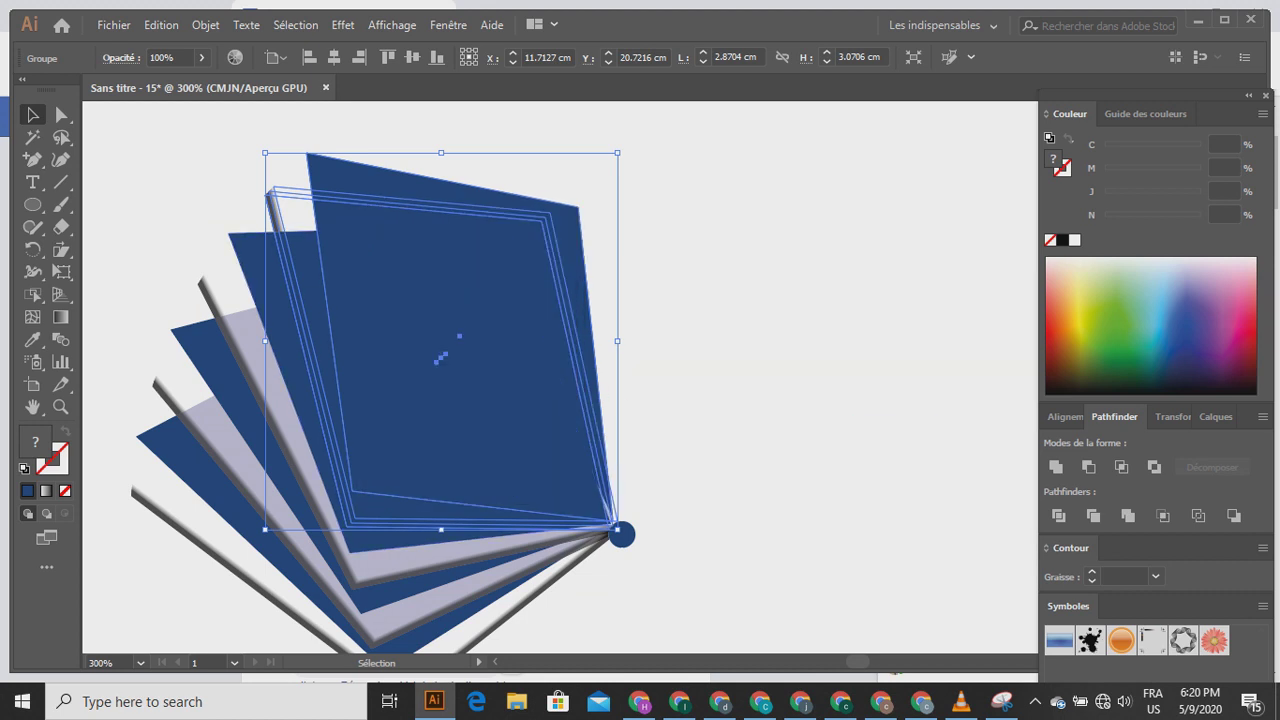
{"action": "right_click", "coordinate": [345, 172]}
{"action": "mouse_move", "coordinate": [420, 376]}
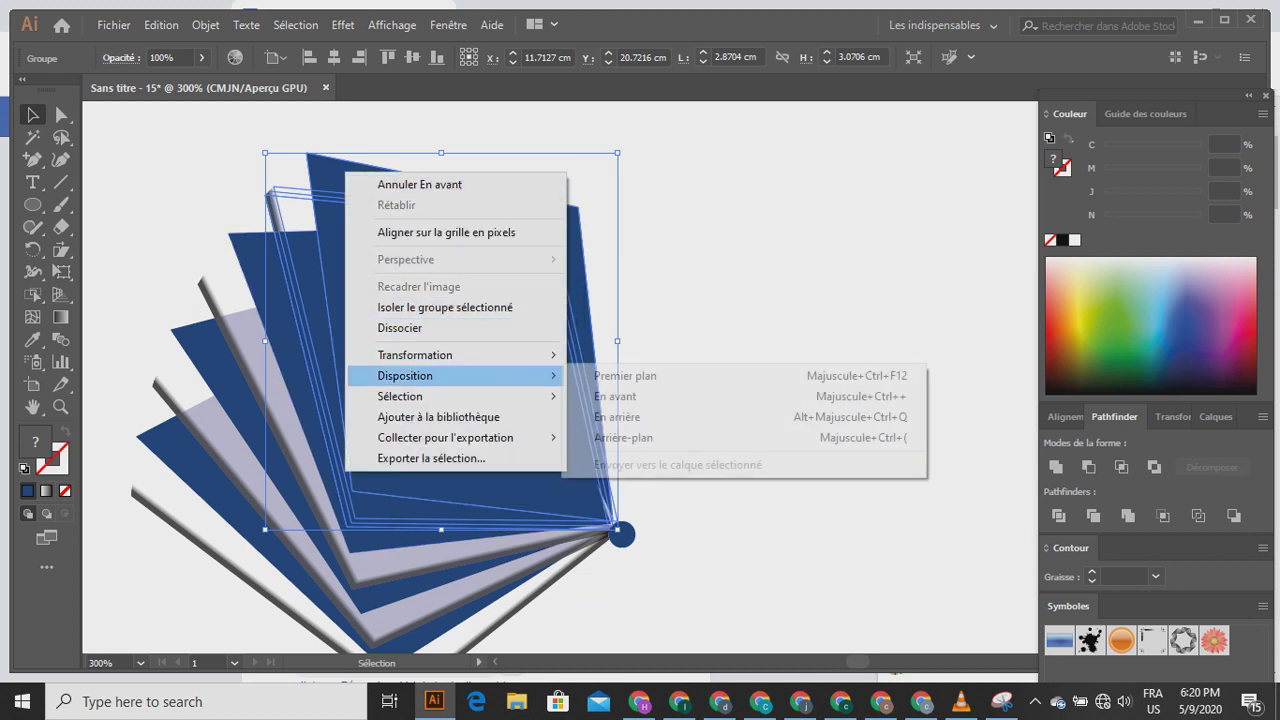
{"action": "left_click", "coordinate": [615, 396]}
{"action": "right_click", "coordinate": [341, 177]}
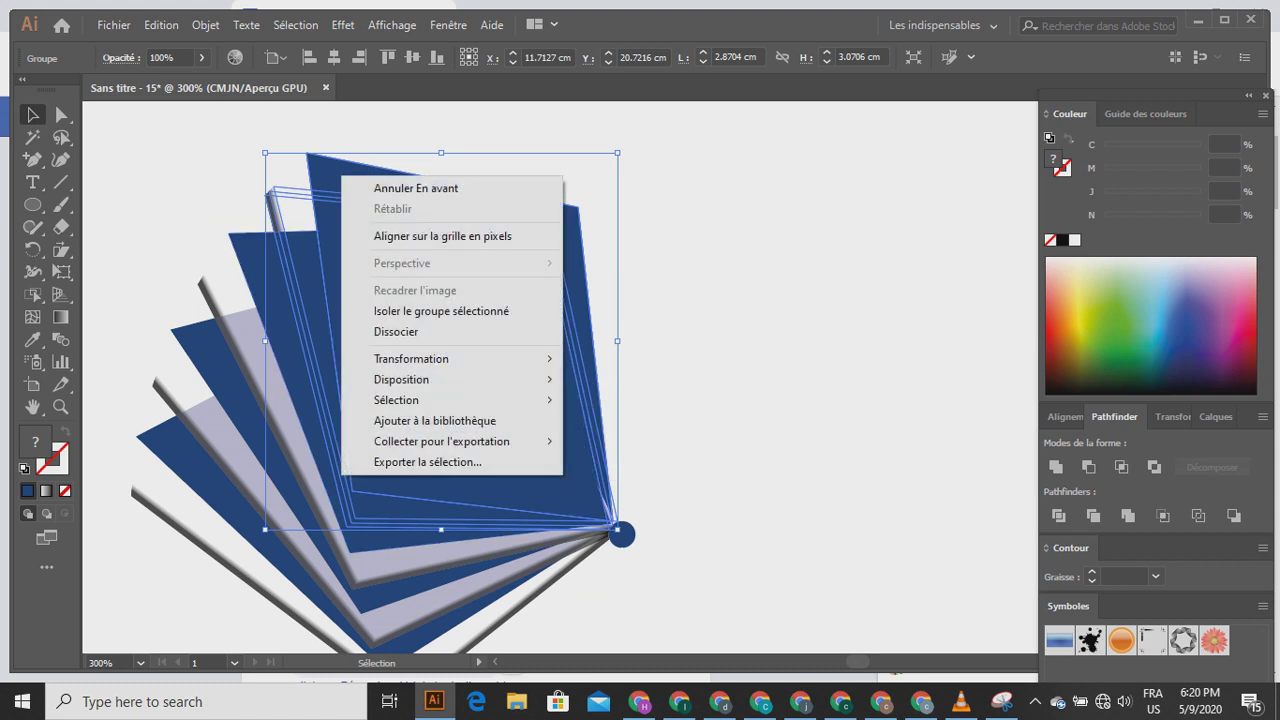
{"action": "mouse_move", "coordinate": [425, 380]}
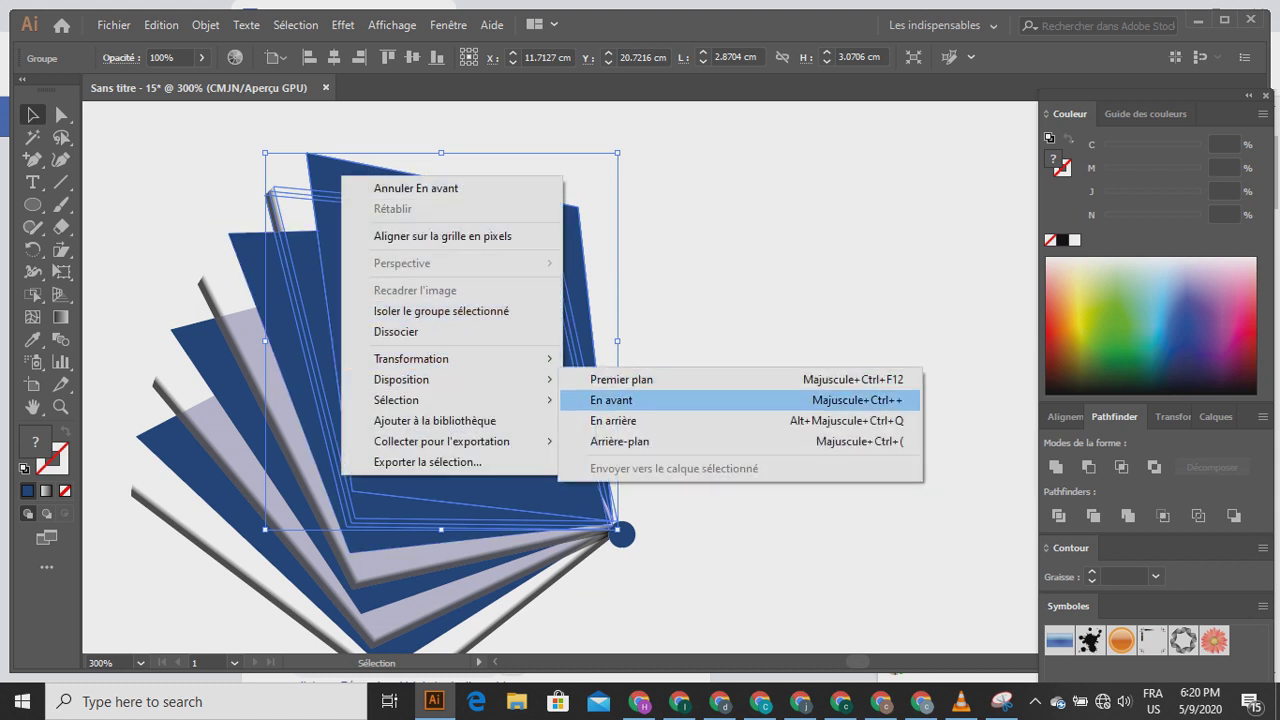
{"action": "left_click", "coordinate": [615, 400]}
- Delete the small blue circle that marked the rotation centre
{"action": "left_click", "coordinate": [722, 372]}
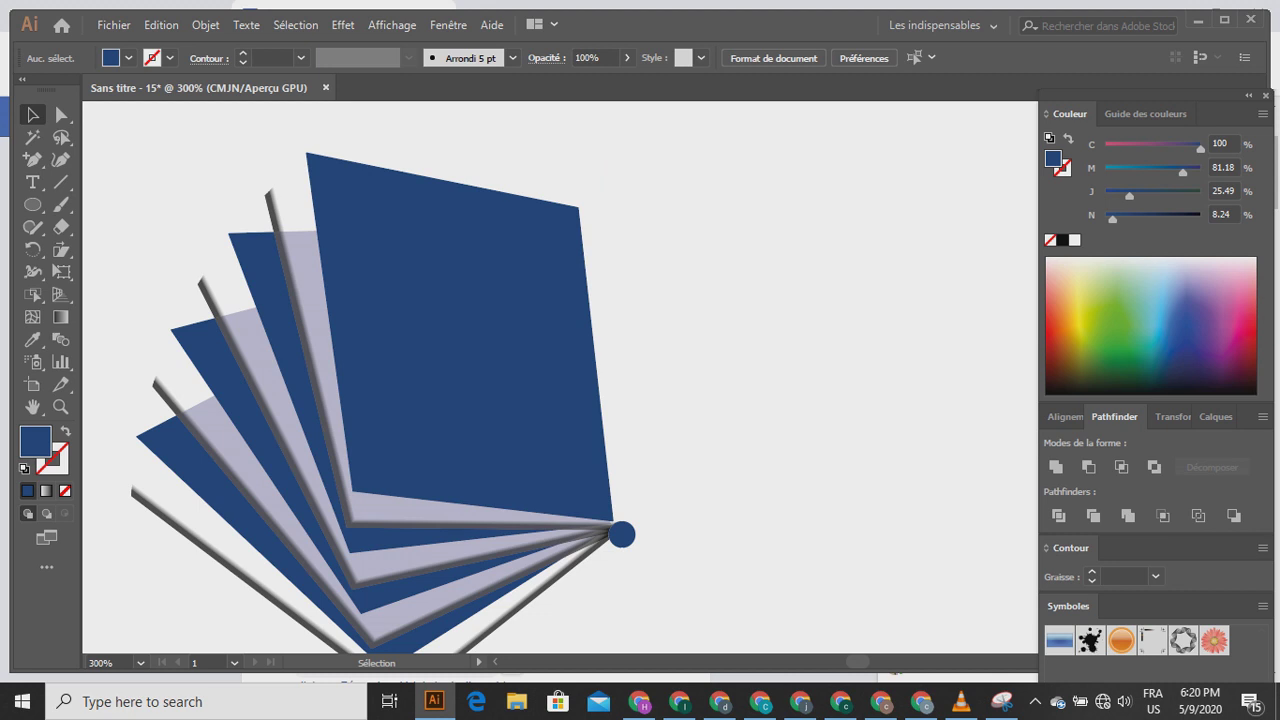
{"action": "left_click", "coordinate": [621, 534]}
{"action": "key", "text": "Delete"}
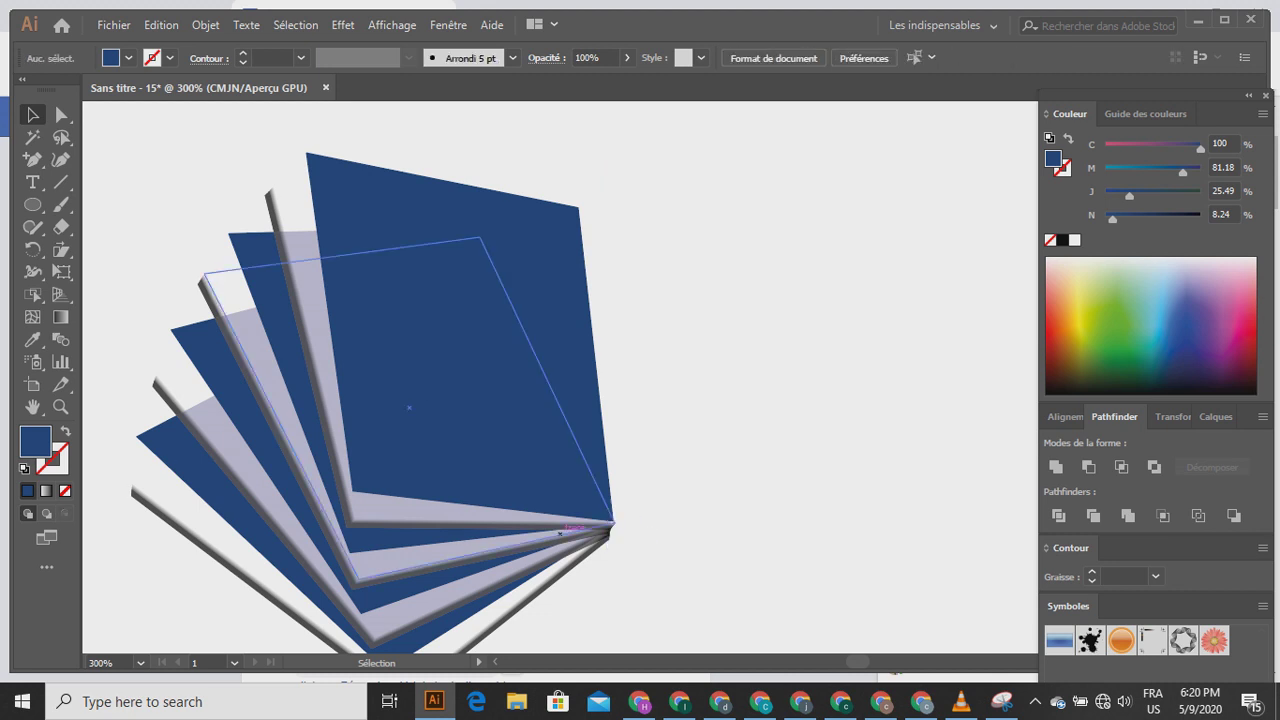
- Select all four fanned groups, scale them down together from their upper-right corner and deselect them
{"action": "left_click_drag", "start_coordinate": [129, 214], "coordinate": [514, 606]}
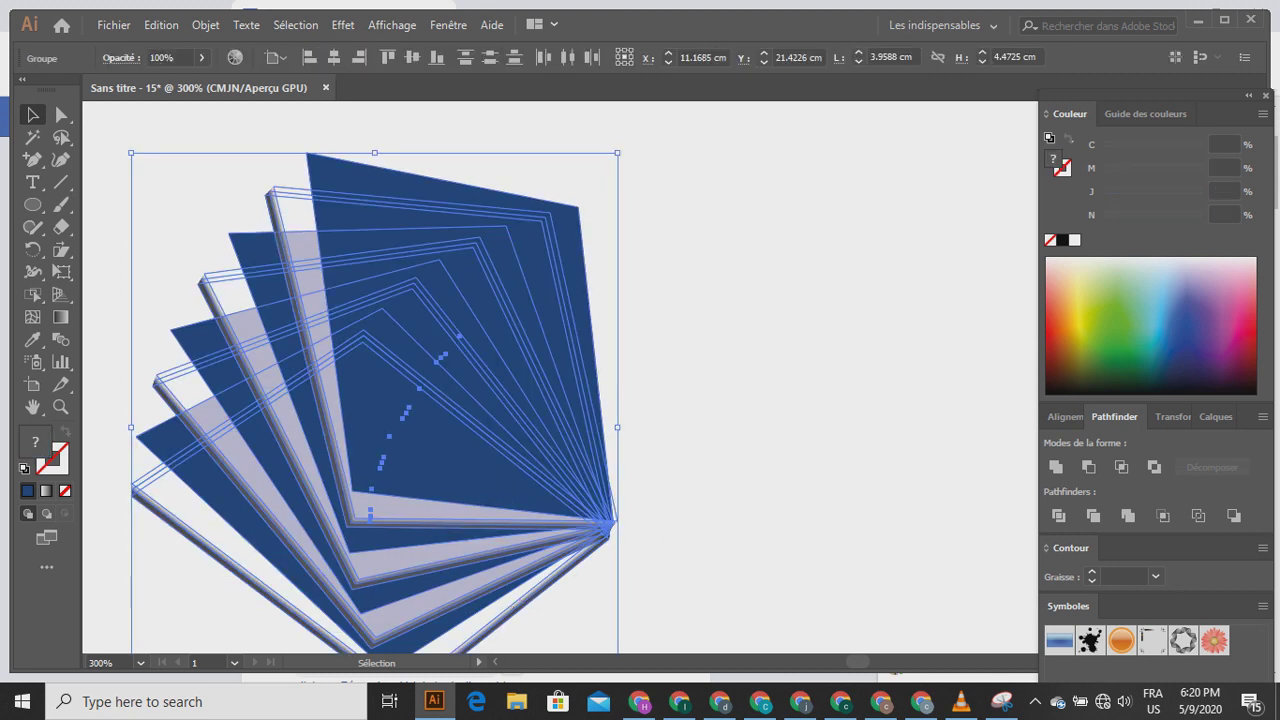
{"action": "left_click_drag", "start_coordinate": [618, 153], "coordinate": [522, 260]}
{"action": "left_click", "coordinate": [582, 268]}
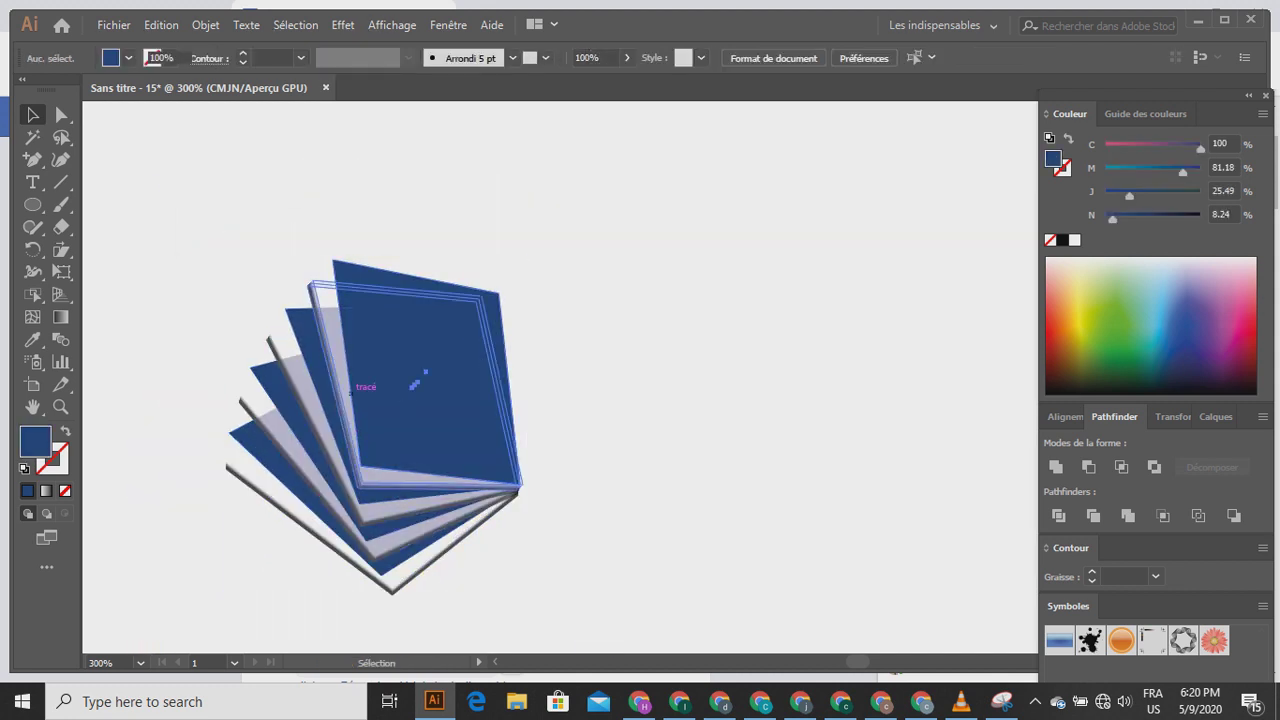
- Ungroup the frontmost book and place a copy of its blue cover in the empty space beside the fan
{"action": "right_click", "coordinate": [358, 378]}
{"action": "left_click", "coordinate": [414, 534]}
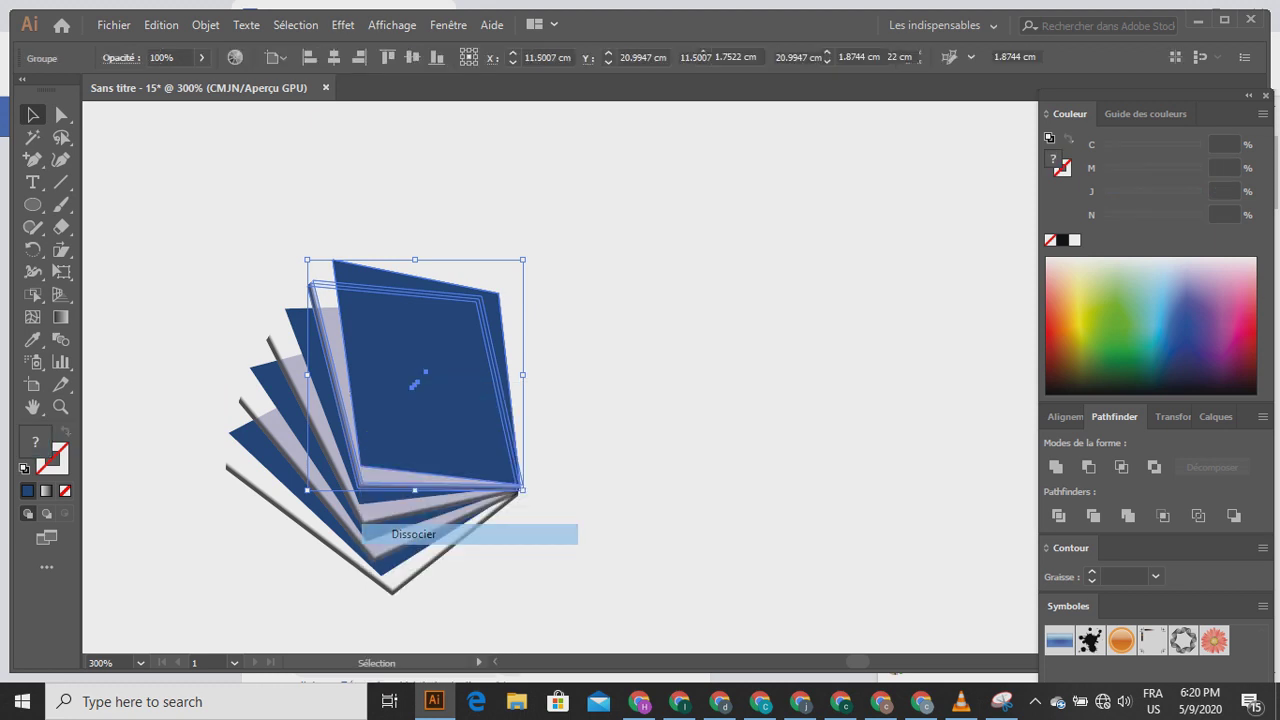
{"action": "left_click", "coordinate": [590, 440]}
{"action": "left_click_drag", "start_coordinate": [428, 374], "coordinate": [837, 304]}
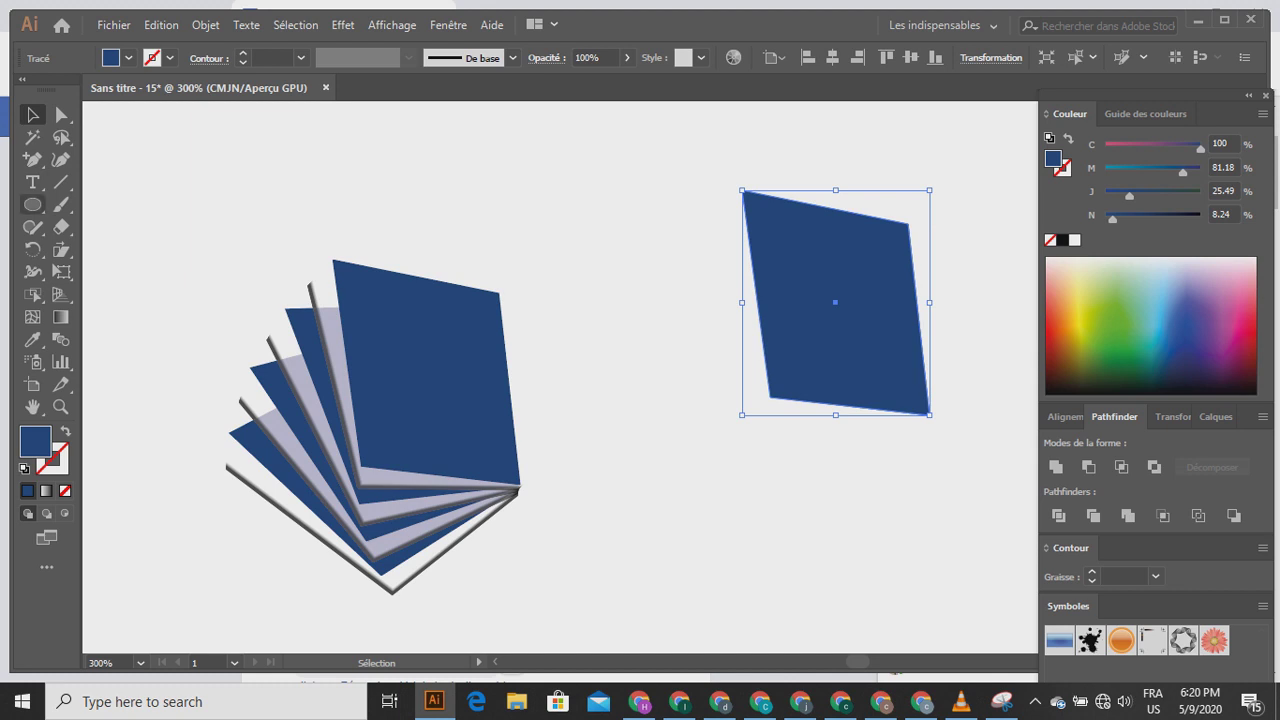
- Draw a tall ellipse overlapping the copied cover's left side and subtract it from the cover with Minus Front
{"action": "left_click", "coordinate": [32, 204]}
{"action": "left_click_drag", "start_coordinate": [708, 158], "coordinate": [830, 470]}
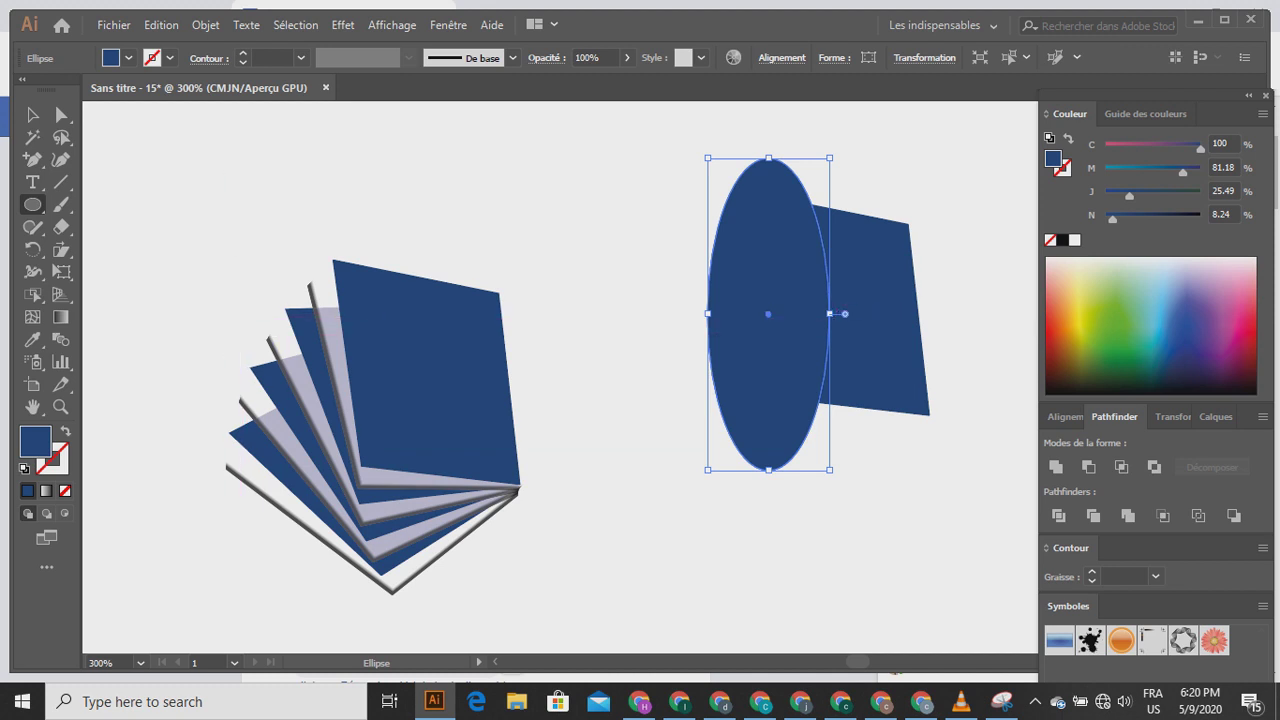
{"action": "key", "text": "v"}
{"action": "left_click_drag", "start_coordinate": [716, 240], "coordinate": [850, 472]}
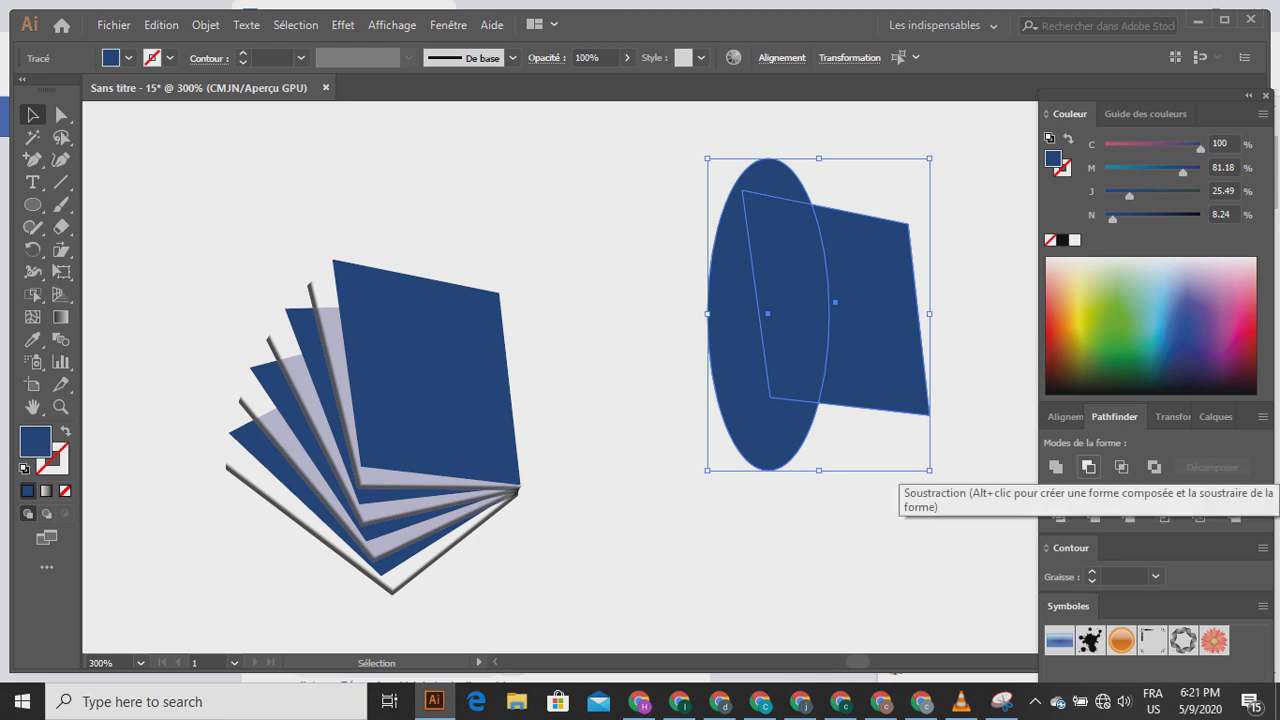
{"action": "left_click", "coordinate": [1089, 467]}
- Move the curved blue piece onto the front cover, nudge it flush with the cover's right-hand edges and deselect it
{"action": "left_click_drag", "start_coordinate": [870, 310], "coordinate": [460, 376]}
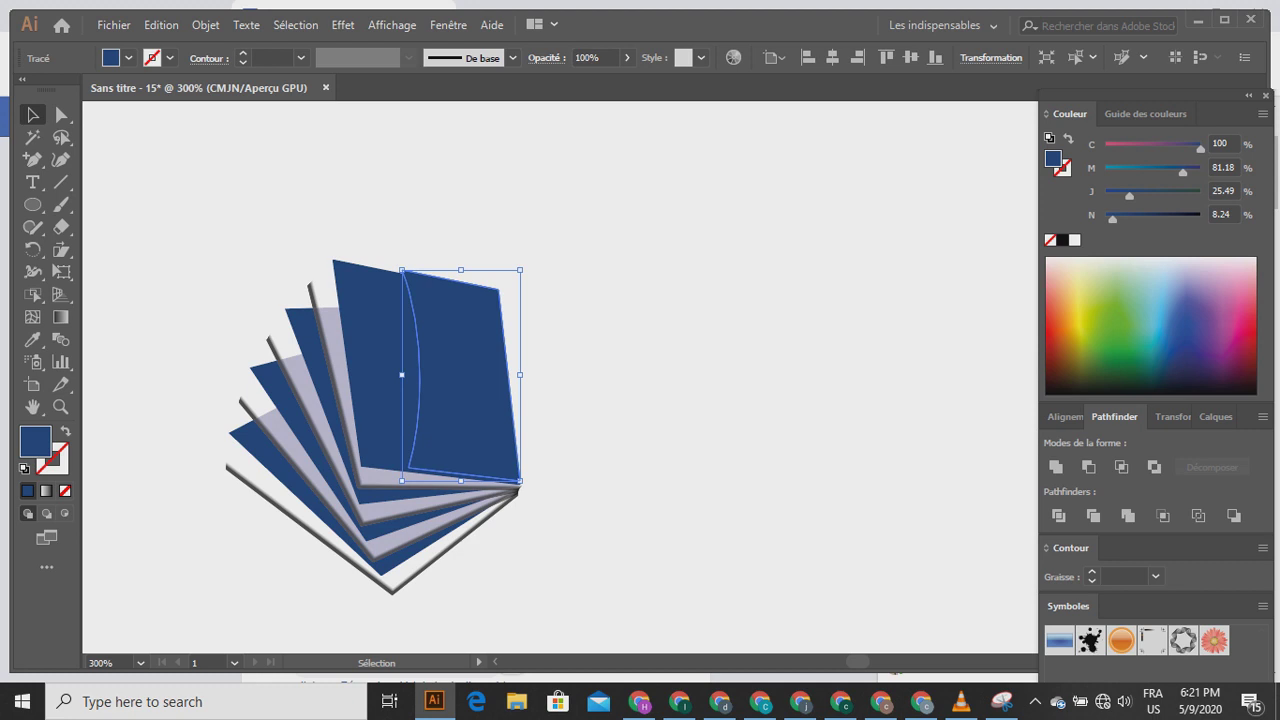
{"action": "key", "text": "Down"}
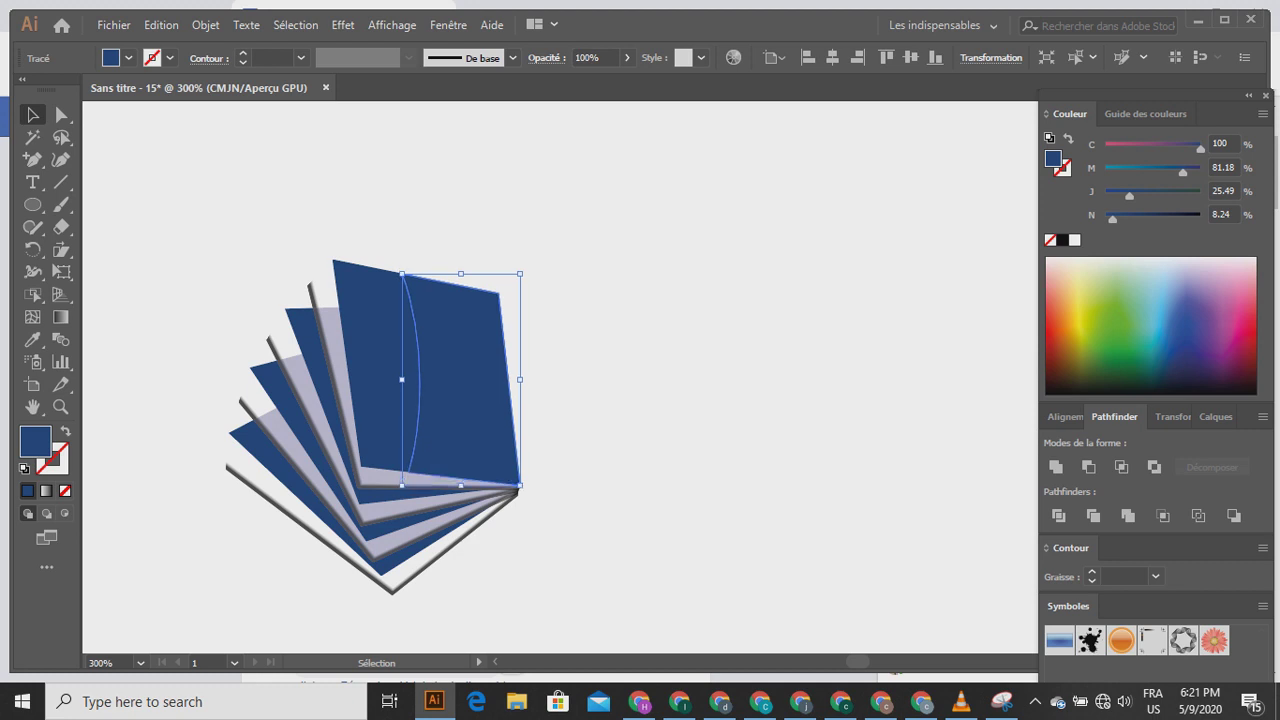
{"action": "key", "text": "Left"}
{"action": "key", "text": "Right"}
{"action": "key", "text": "ctrl+shift+a"}
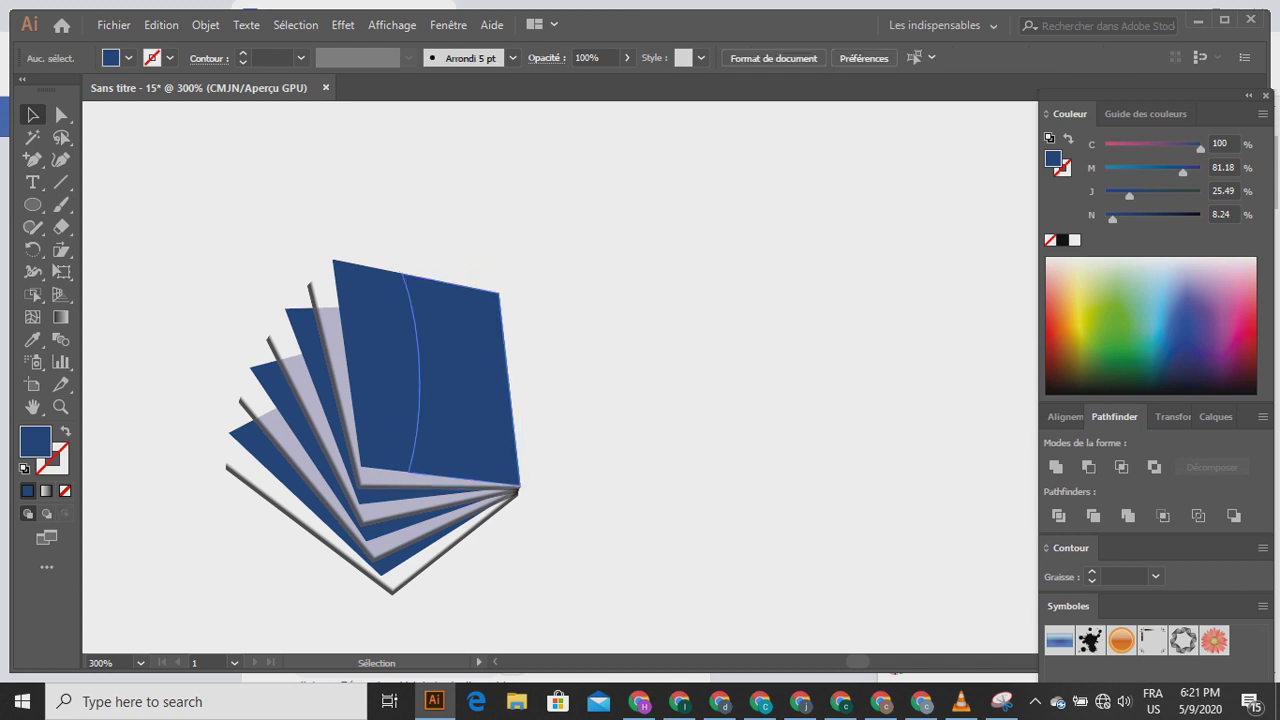
- Recolour the full front cover behind the curved piece to purple, C 78, M 92, J 53, N 6, and deselect it
{"action": "left_click", "coordinate": [426, 372]}
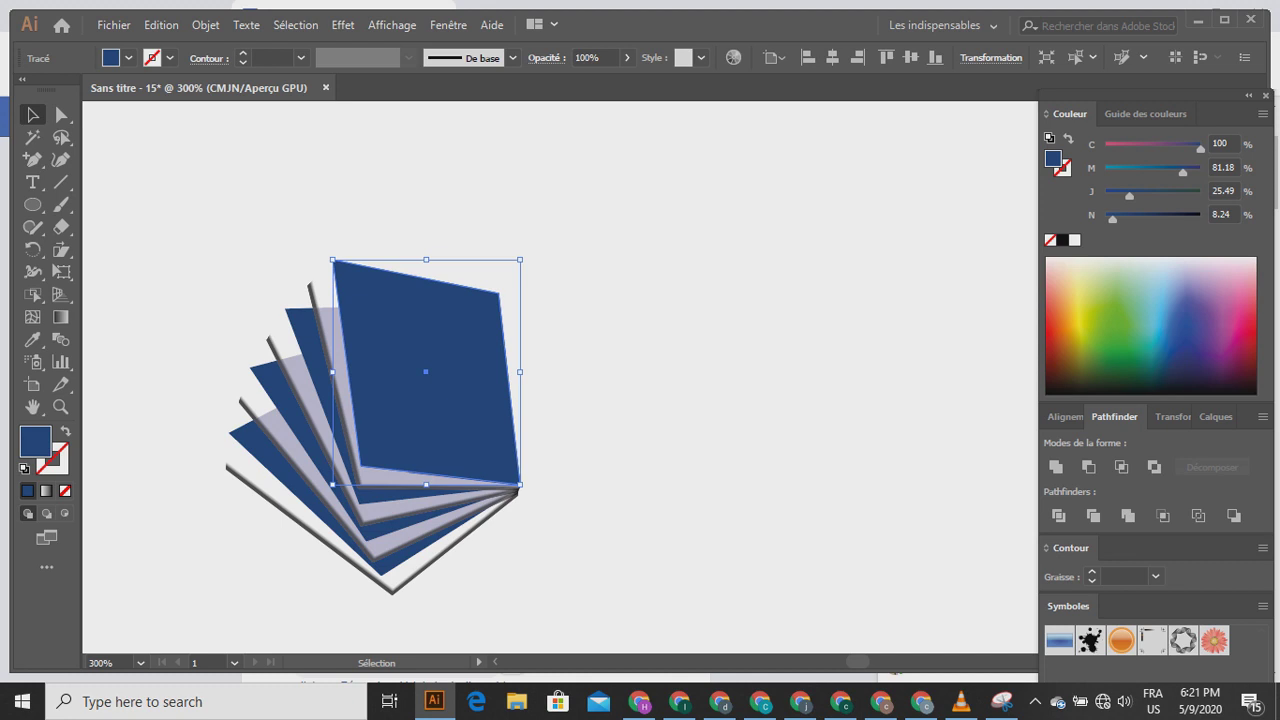
{"action": "left_click_drag", "start_coordinate": [1200, 149], "coordinate": [1110, 217]}
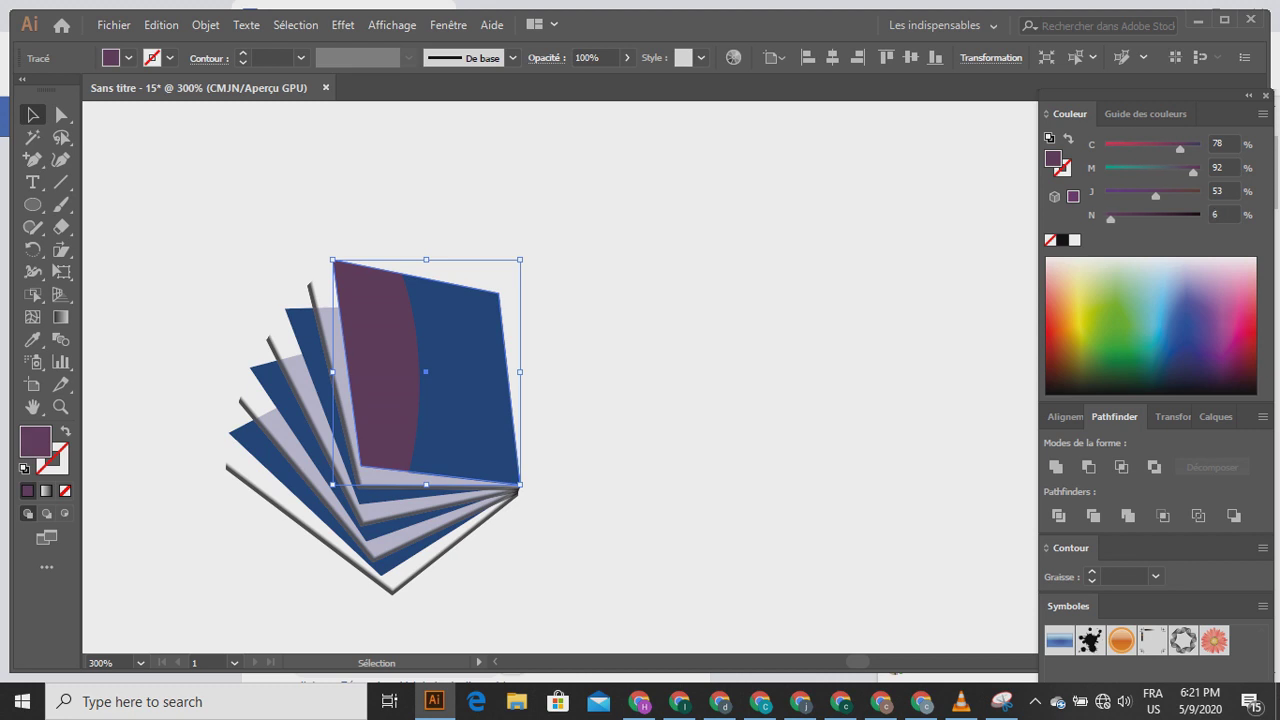
{"action": "left_click", "coordinate": [610, 340]}
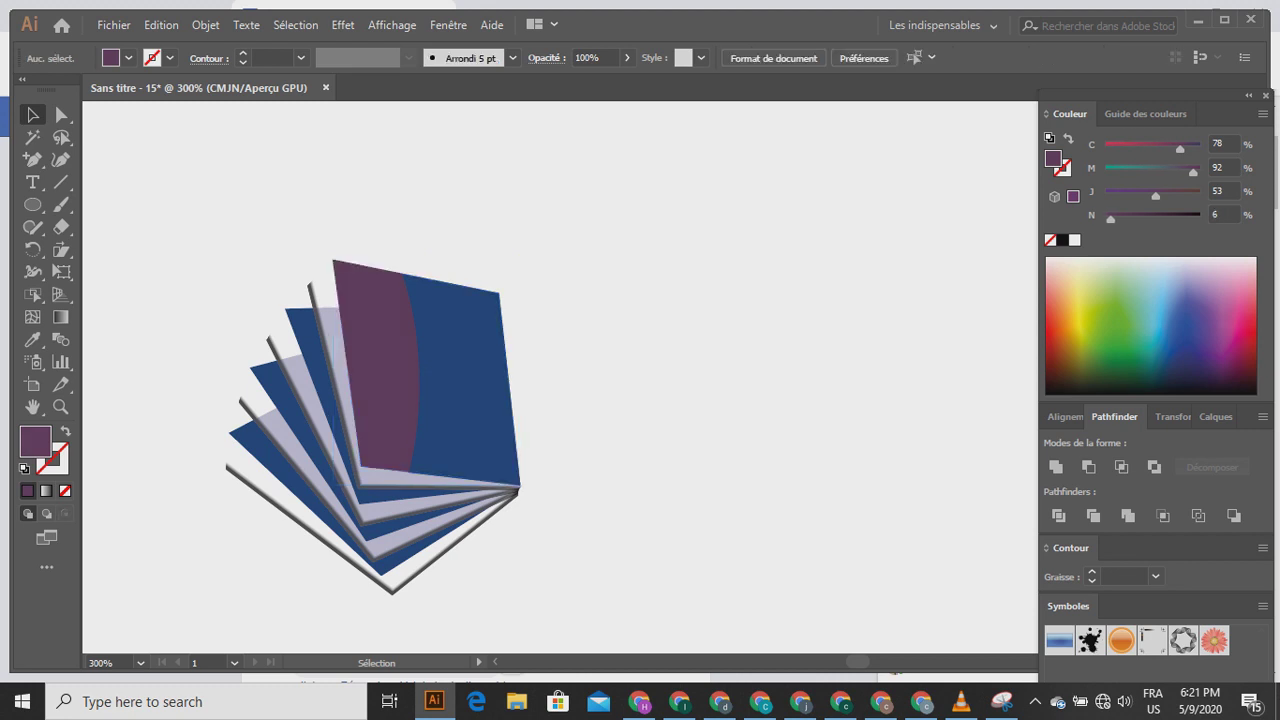
- Ungroup the three remaining books behind the front one and deselect everything
{"action": "left_click", "coordinate": [328, 398]}
{"action": "right_click", "coordinate": [311, 373]}
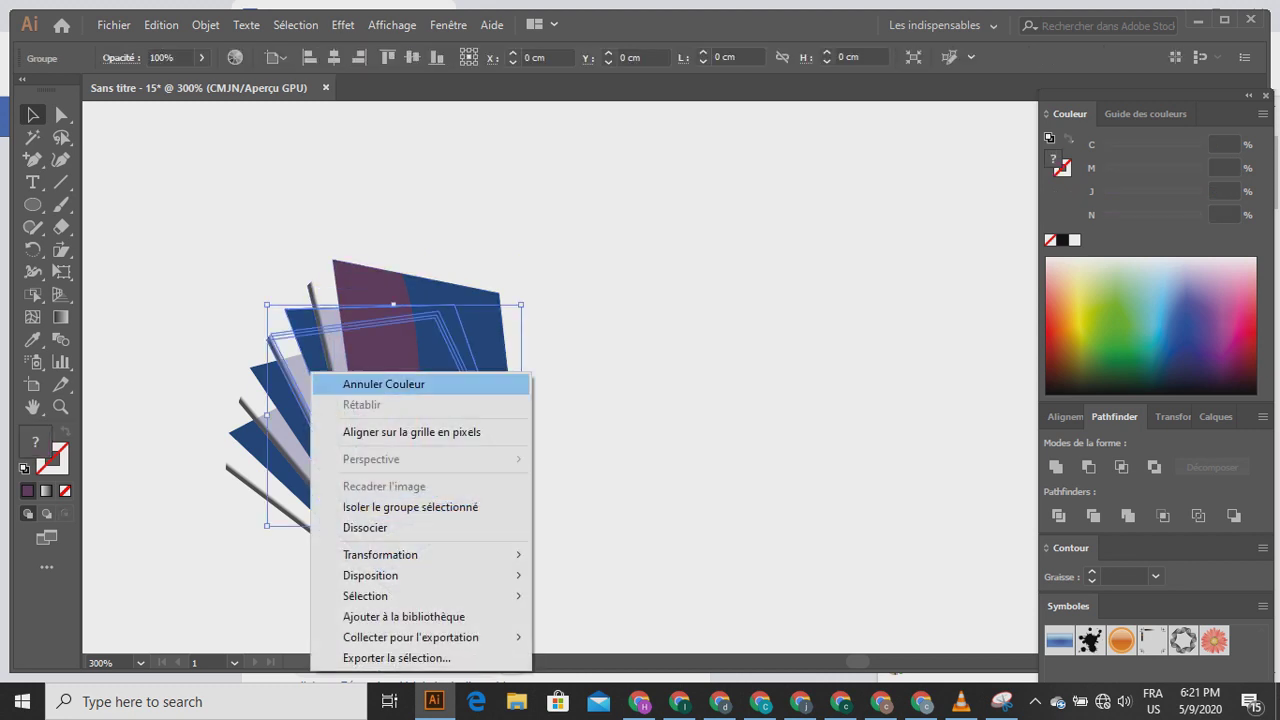
{"action": "mouse_move", "coordinate": [380, 575]}
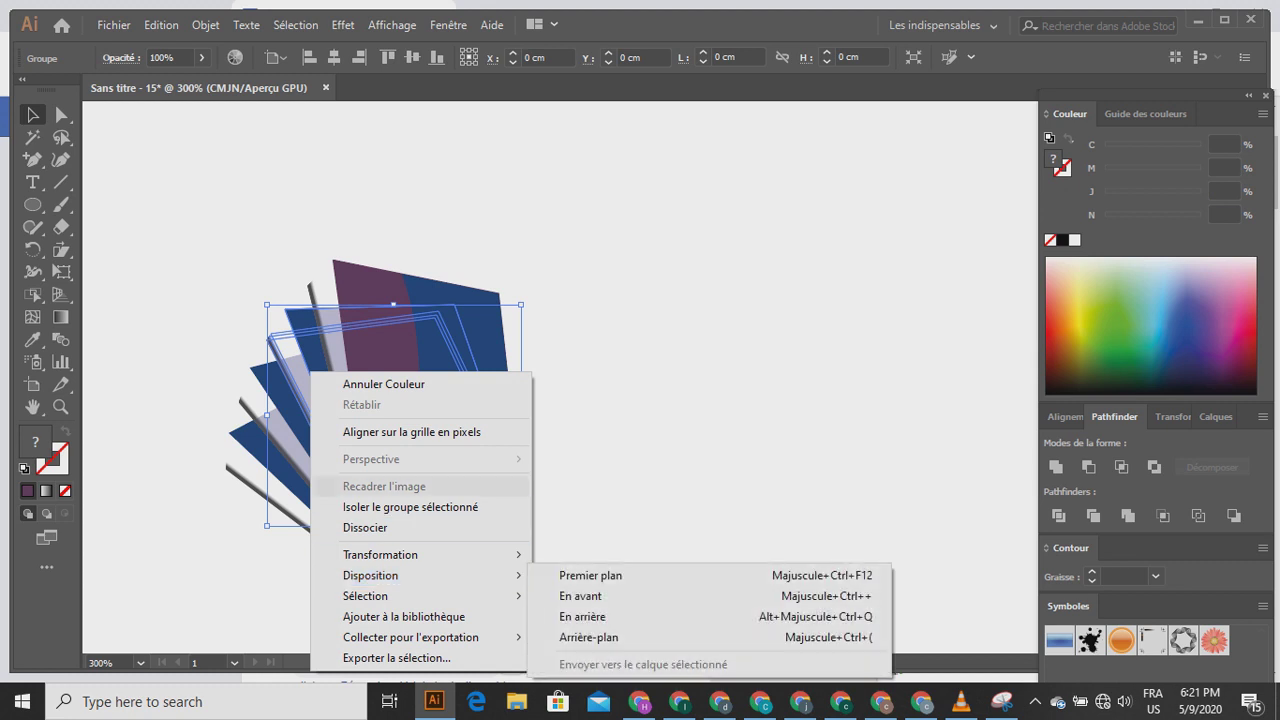
{"action": "left_click", "coordinate": [365, 527]}
{"action": "right_click", "coordinate": [264, 370]}
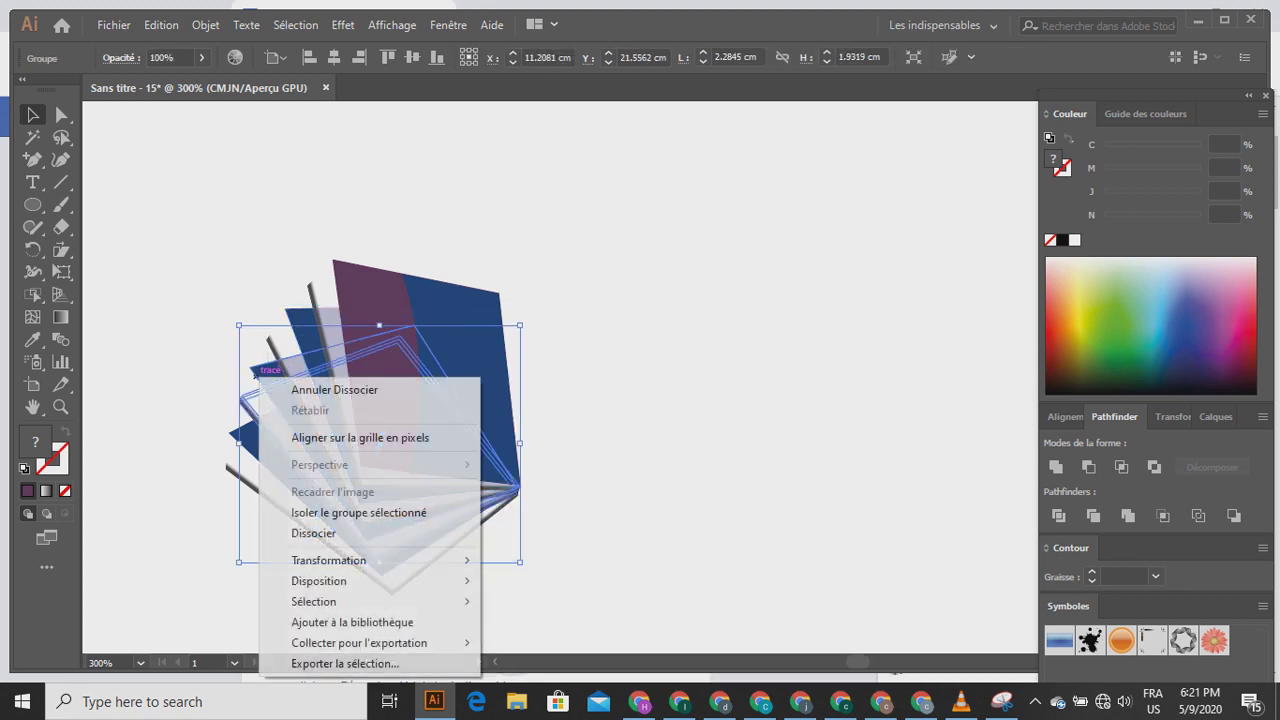
{"action": "left_click", "coordinate": [300, 531]}
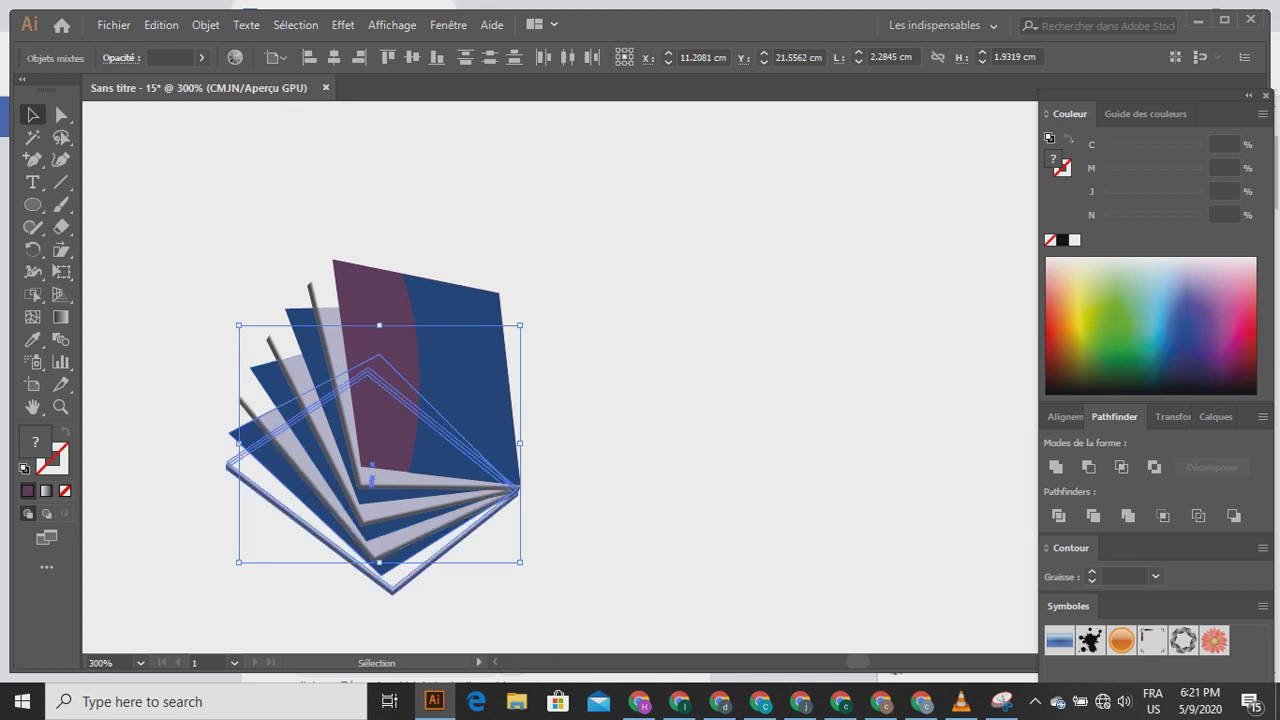
{"action": "right_click", "coordinate": [247, 443]}
{"action": "left_click", "coordinate": [301, 299]}
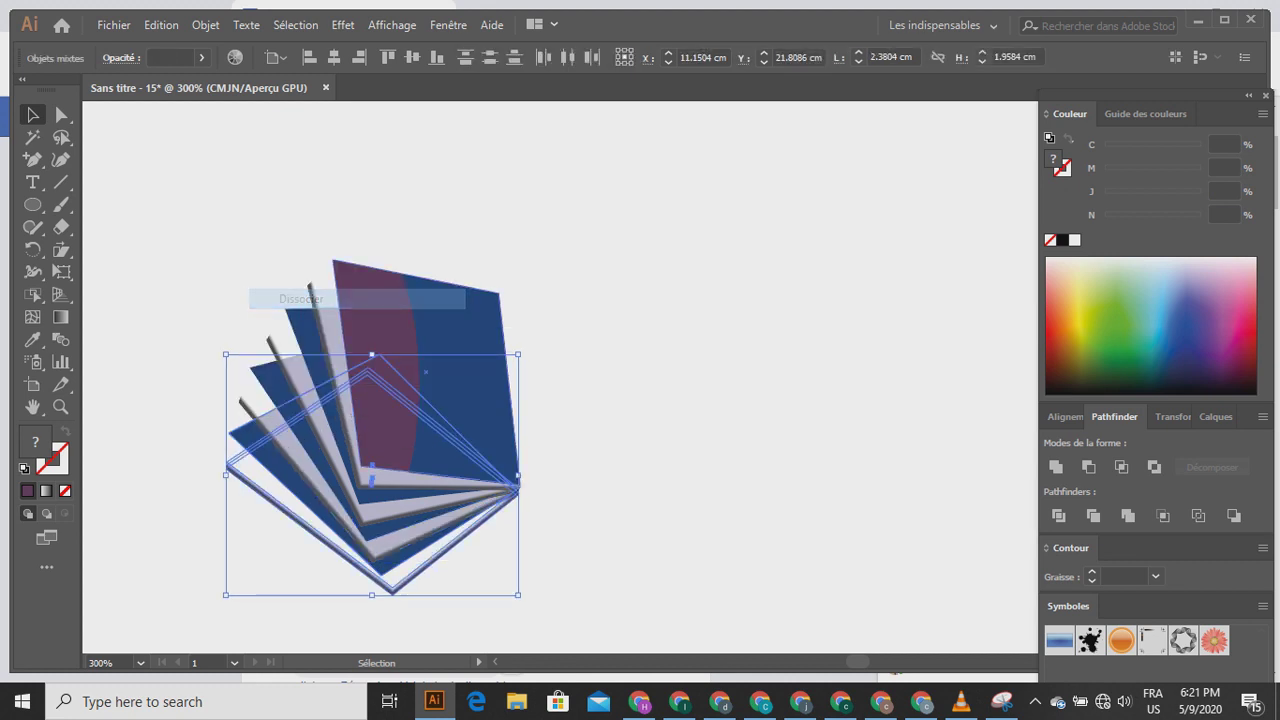
{"action": "left_click", "coordinate": [604, 345]}
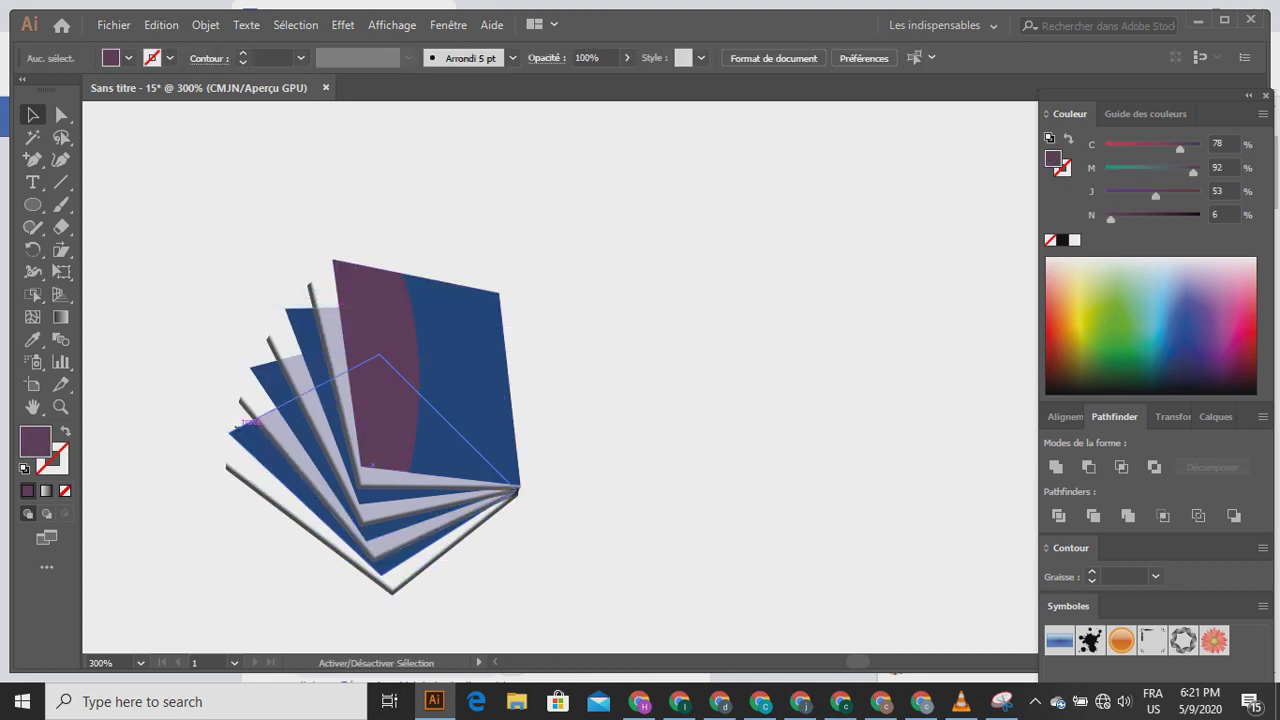
- Select the three rear blue covers and apply the front cover's purple fill to them with the Eyedropper, leaving nothing selected
{"action": "left_click", "coordinate": [279, 339]}
{"action": "left_click", "coordinate": [299, 328], "text": "shift"}
{"action": "left_click", "coordinate": [32, 339]}
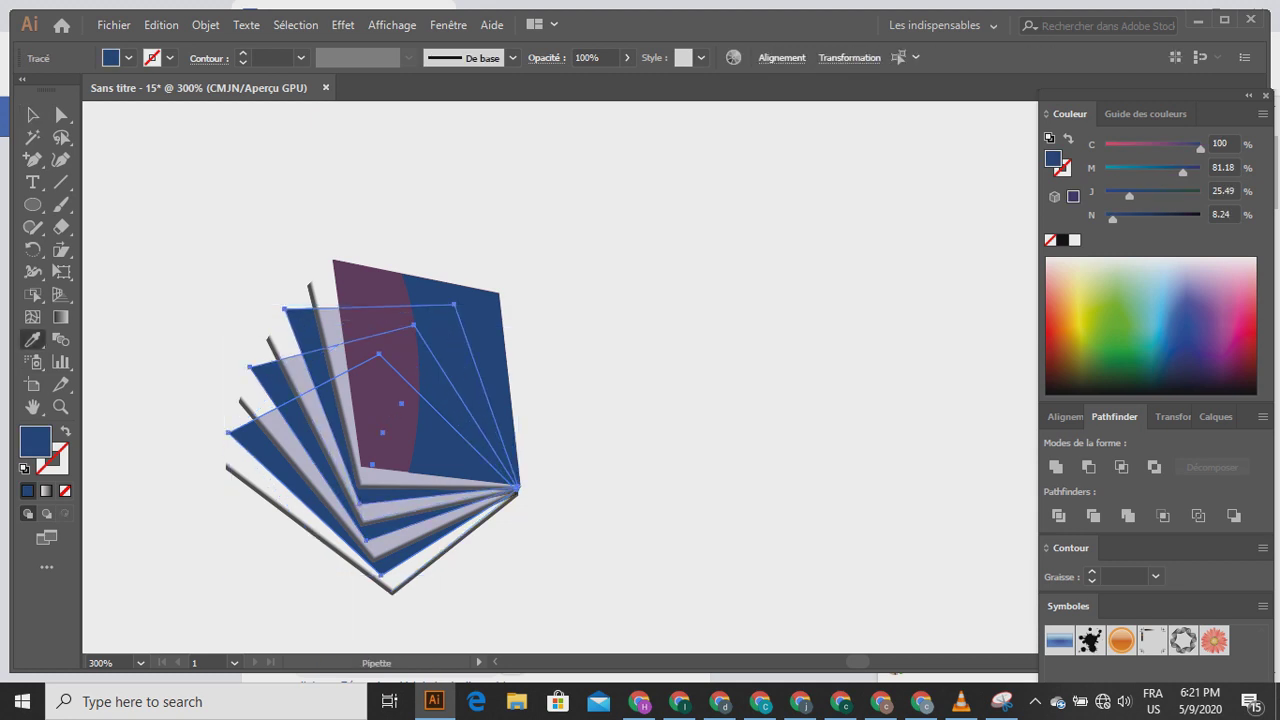
{"action": "left_click", "coordinate": [370, 320]}
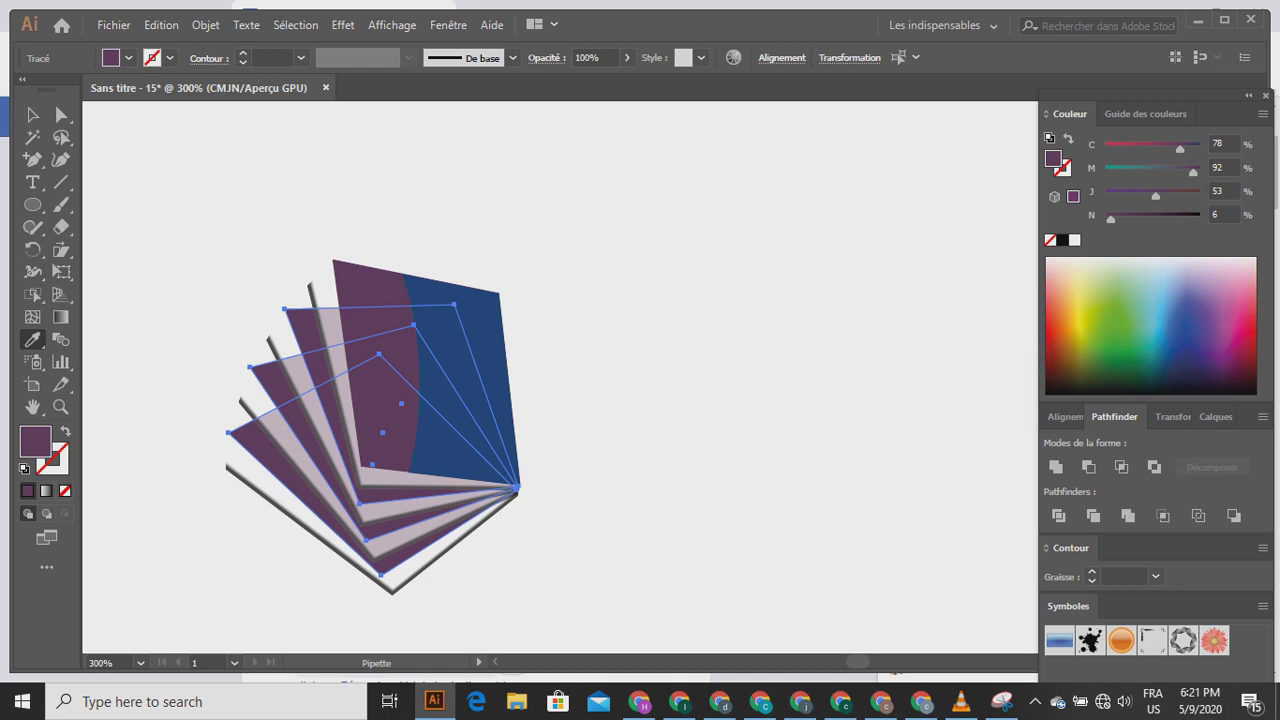
{"action": "left_click", "coordinate": [32, 114]}
{"action": "key", "text": "ctrl+shift+a"}
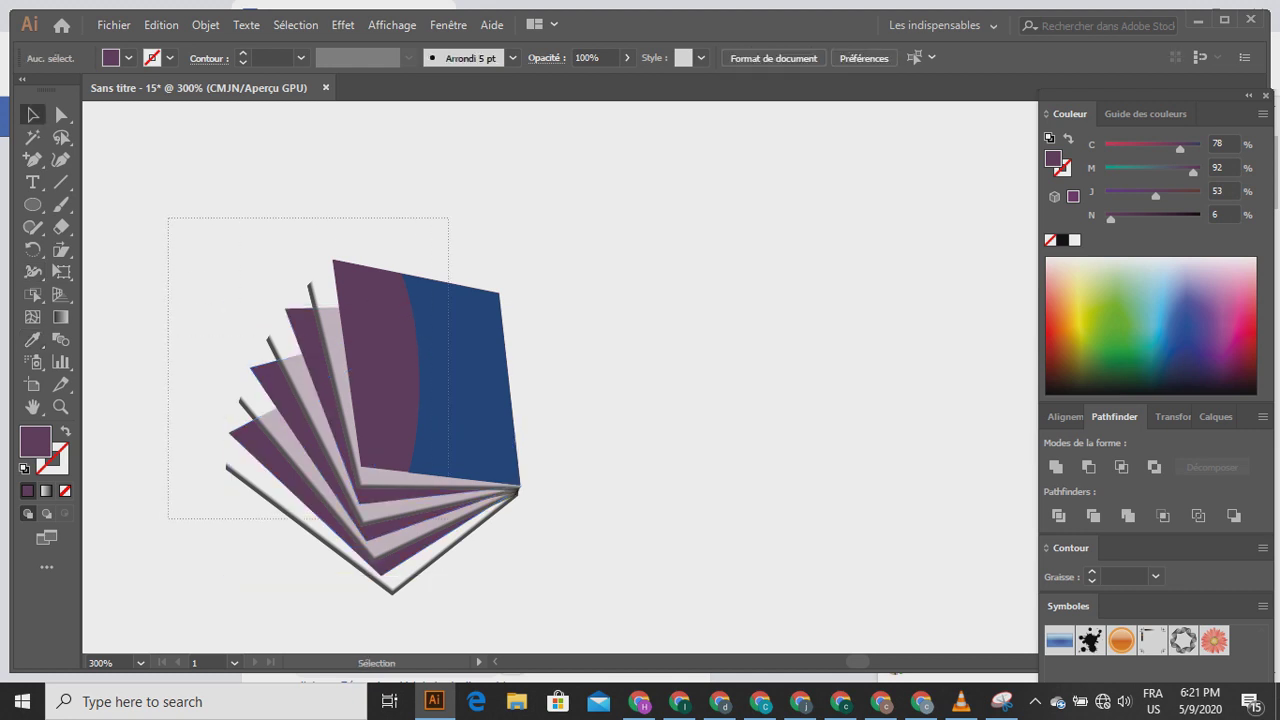
- Select all the fanned book artwork and group it into a single object
{"action": "key", "text": "ctrl+a"}
{"action": "right_click", "coordinate": [386, 345]}
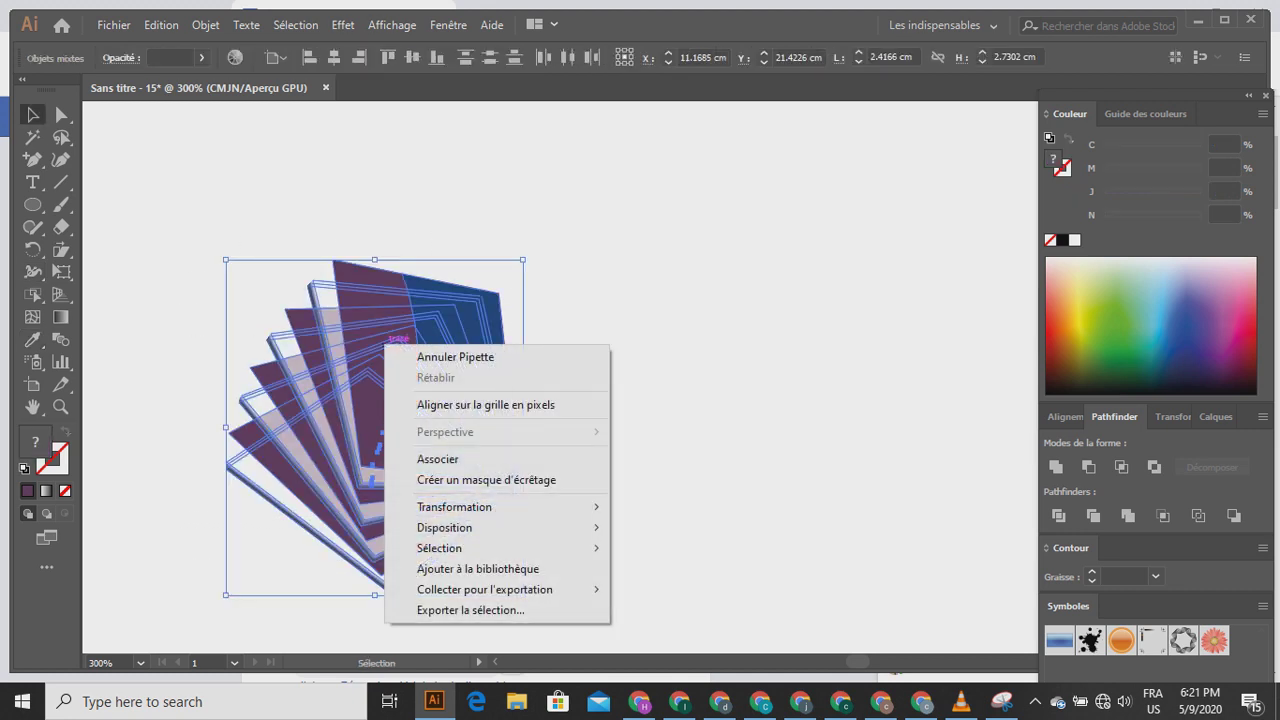
{"action": "left_click", "coordinate": [438, 459]}
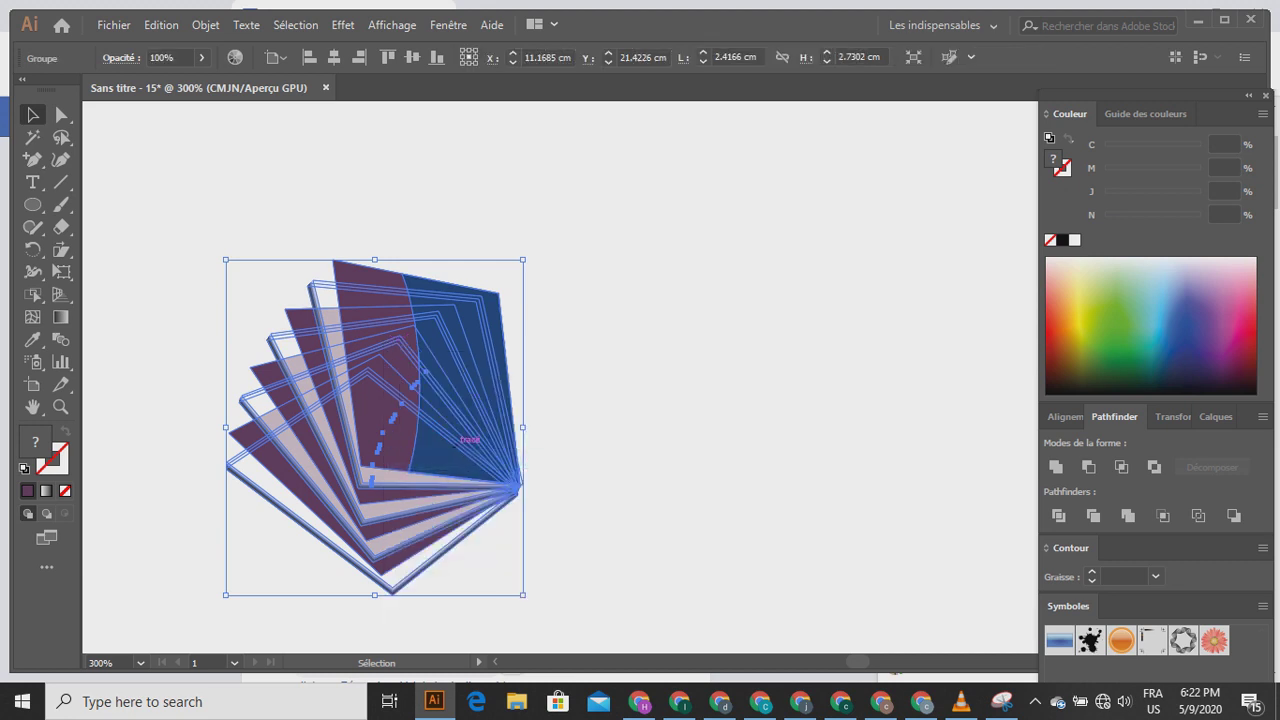
- Scale the grouped book down from its upper-right corner, move it to the upper middle of the canvas and deselect it
{"action": "left_click_drag", "start_coordinate": [522, 260], "coordinate": [461, 329]}
{"action": "key", "text": "ctrl+h"}
{"action": "left_click_drag", "start_coordinate": [433, 391], "coordinate": [575, 261]}
{"action": "left_click", "coordinate": [665, 310]}
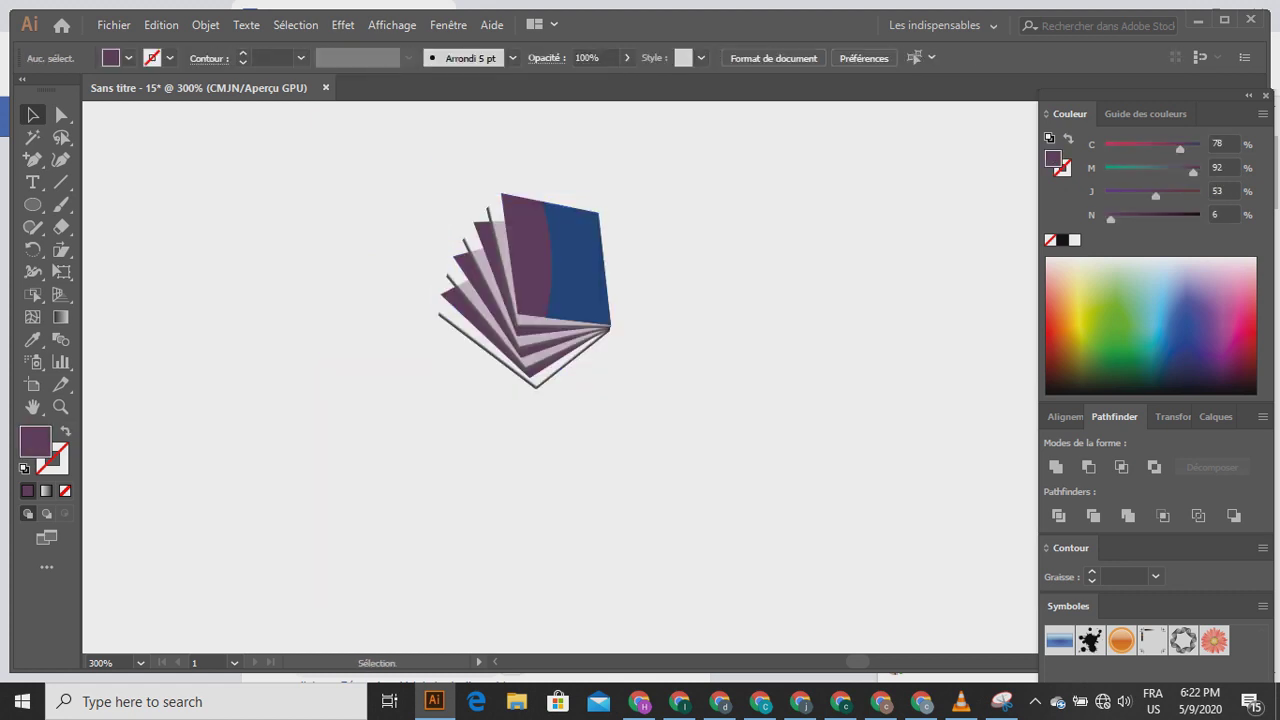
{"action": "key", "text": "t"}
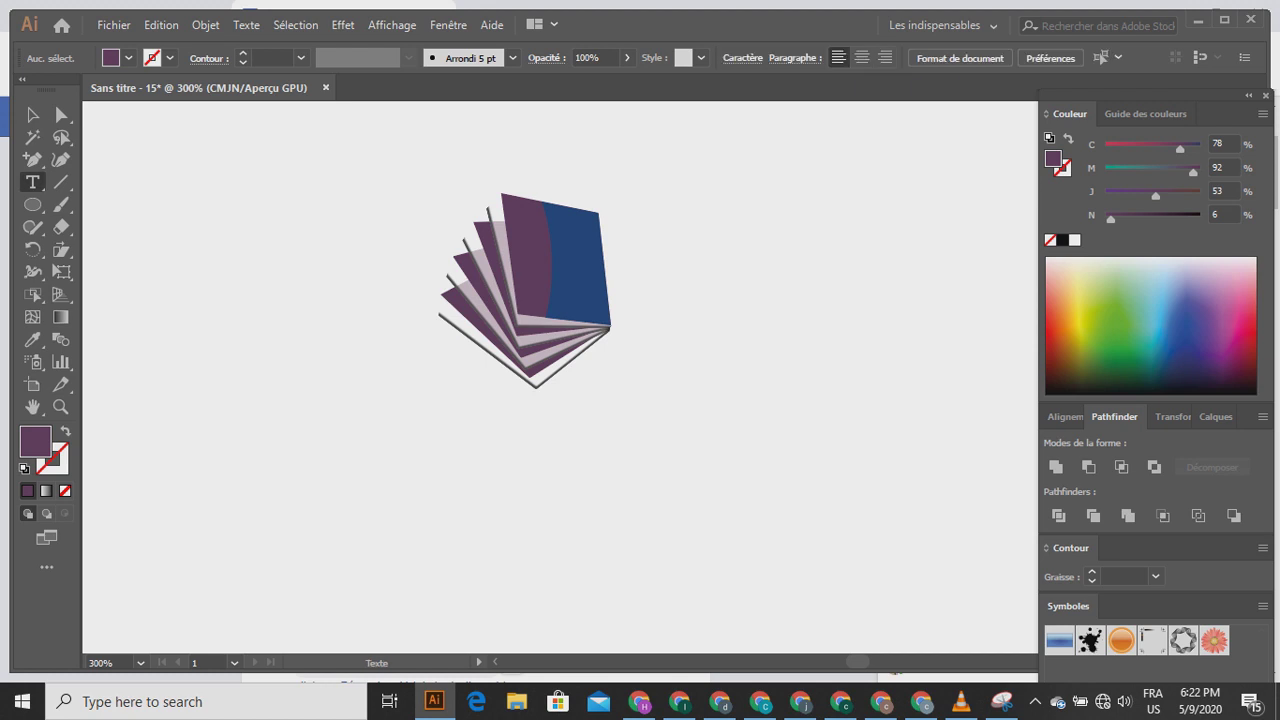
{"action": "left_click_drag", "start_coordinate": [497, 400], "coordinate": [615, 421]}
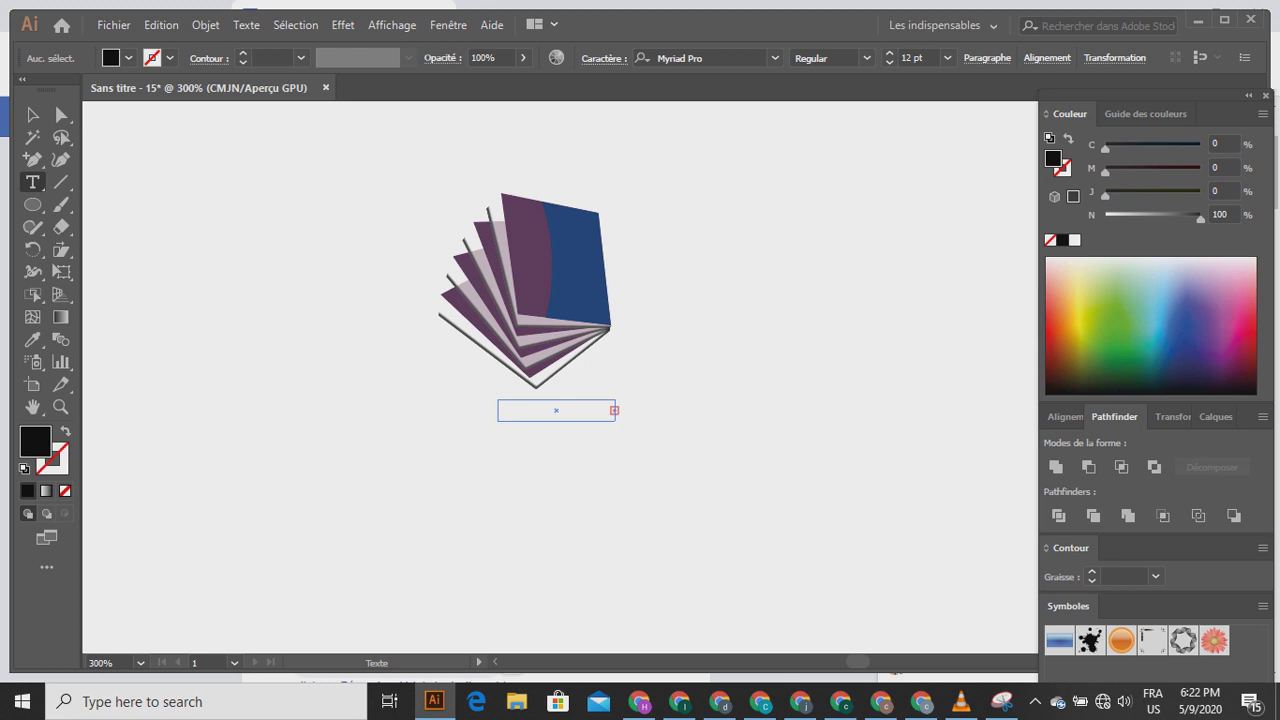
{"action": "left_click", "coordinate": [603, 58]}
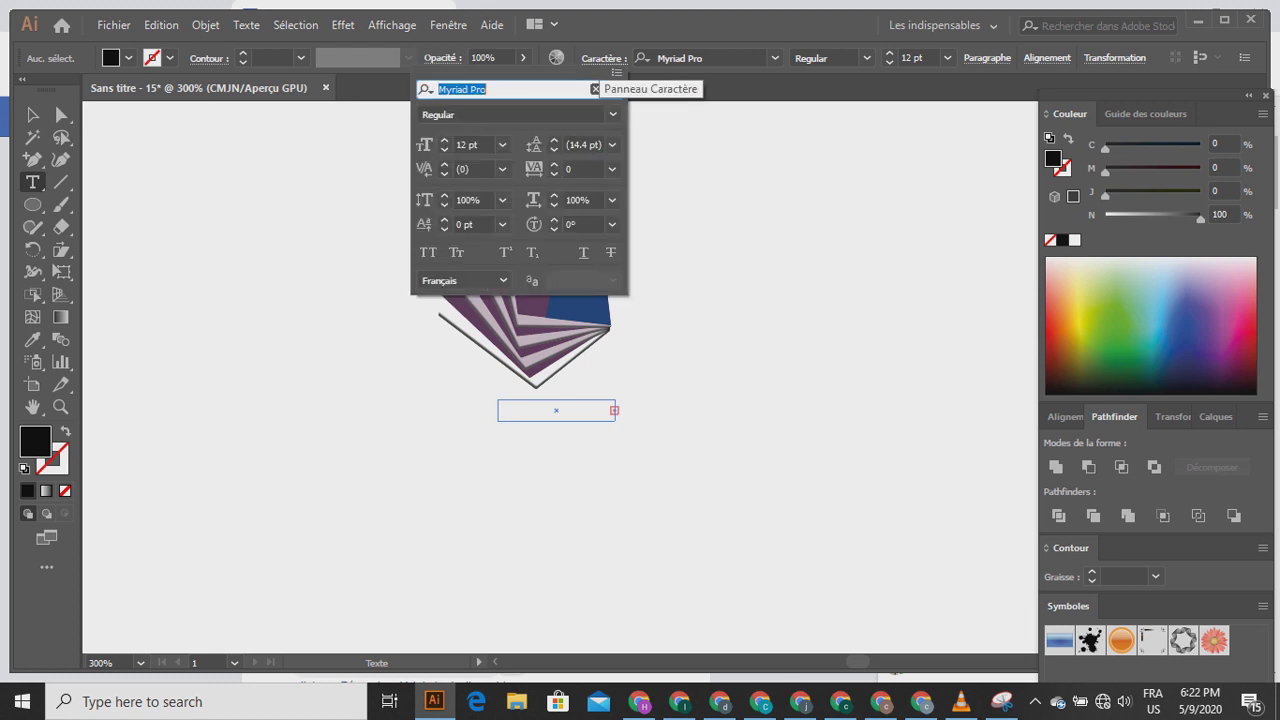
{"action": "left_click", "coordinate": [603, 58]}
{"action": "left_click", "coordinate": [557, 57]}
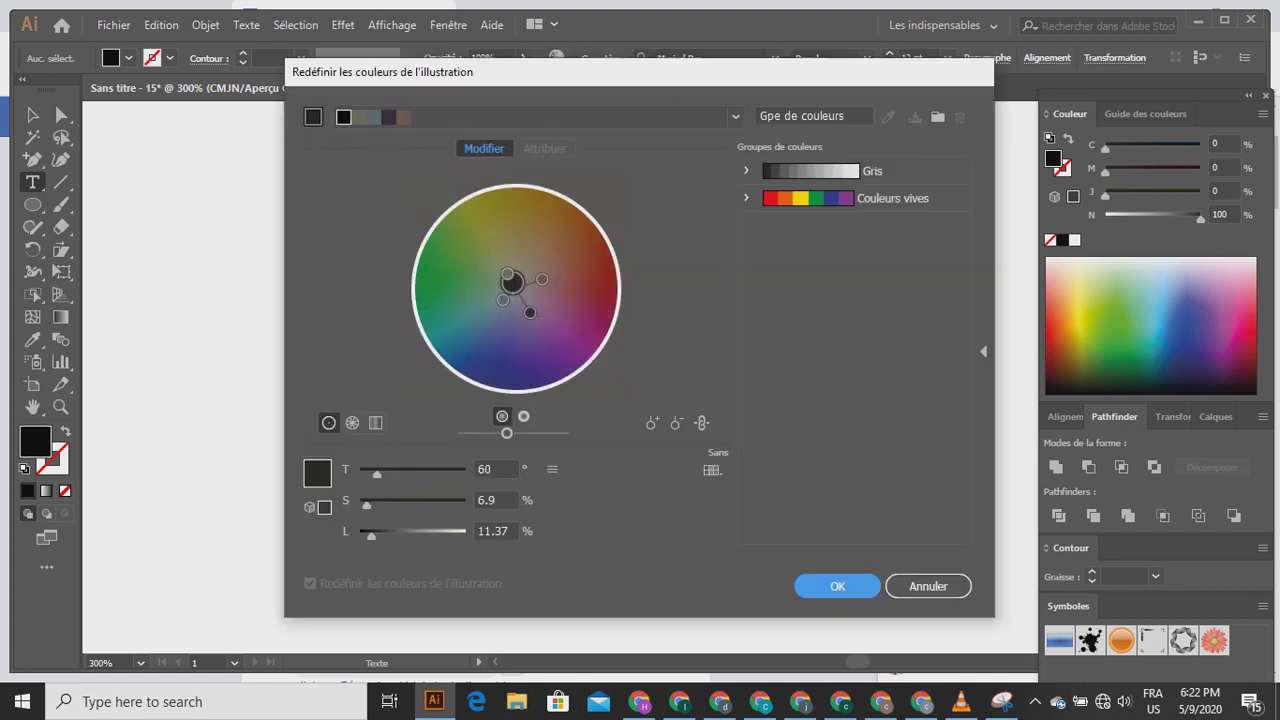
{"action": "left_click", "coordinate": [842, 198]}
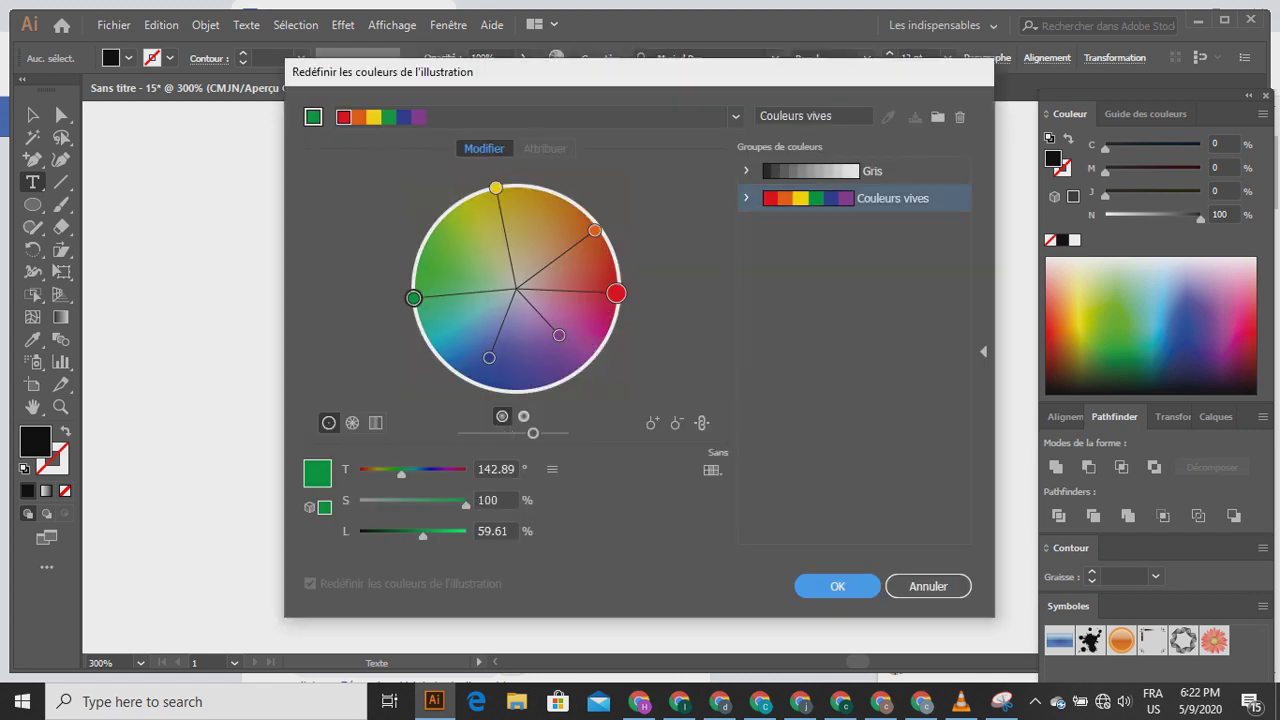
{"action": "left_click", "coordinate": [837, 586]}
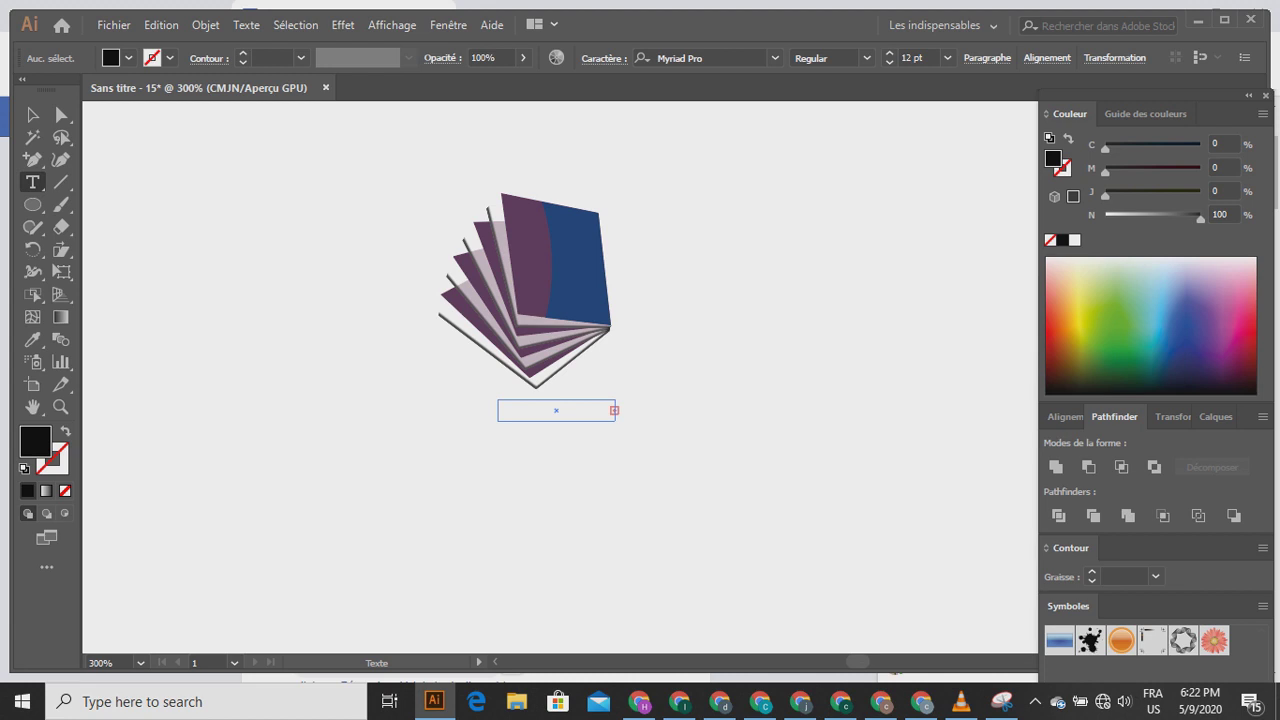
{"action": "left_click", "coordinate": [33, 182]}
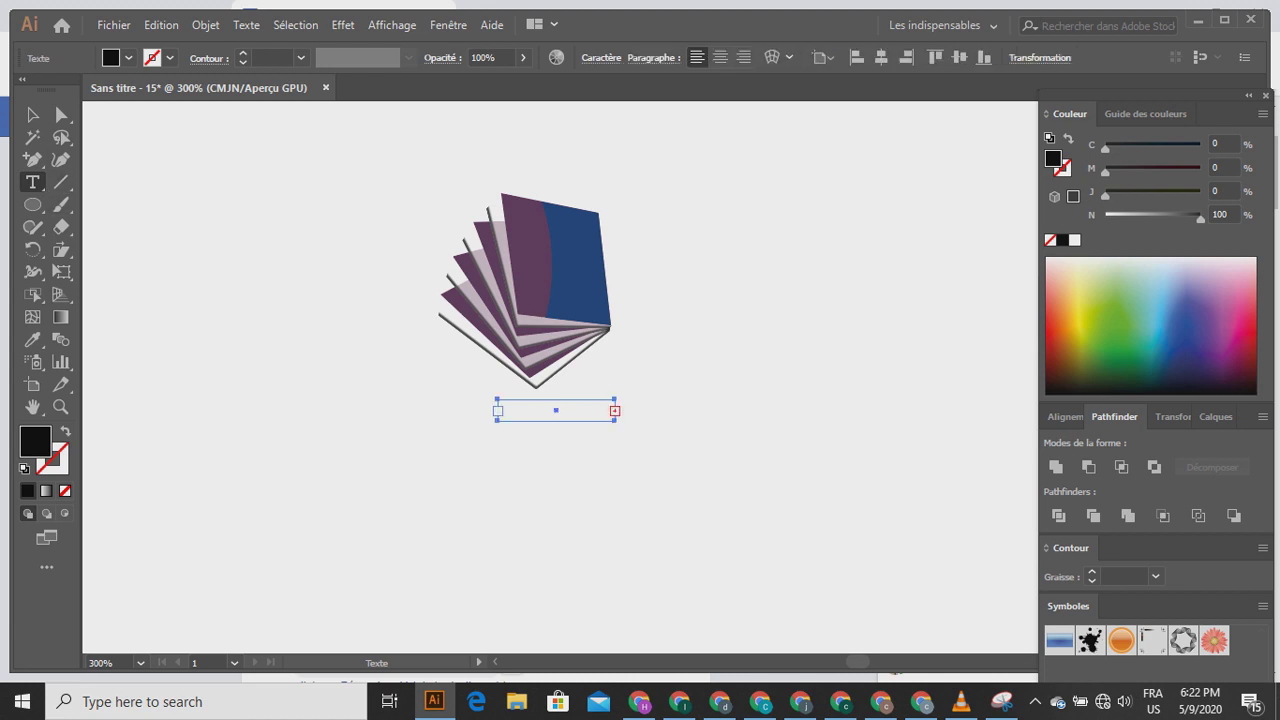
{"action": "key", "text": "v"}
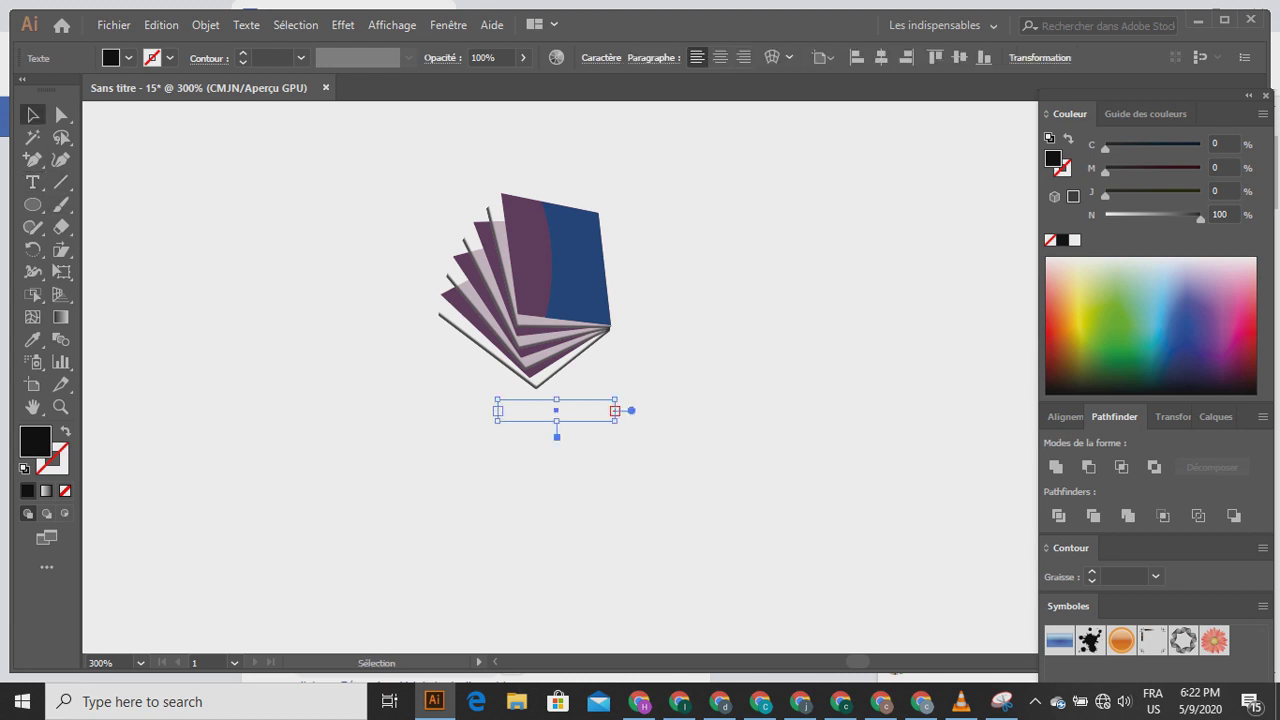
{"action": "key", "text": "ctrl+shift+a"}
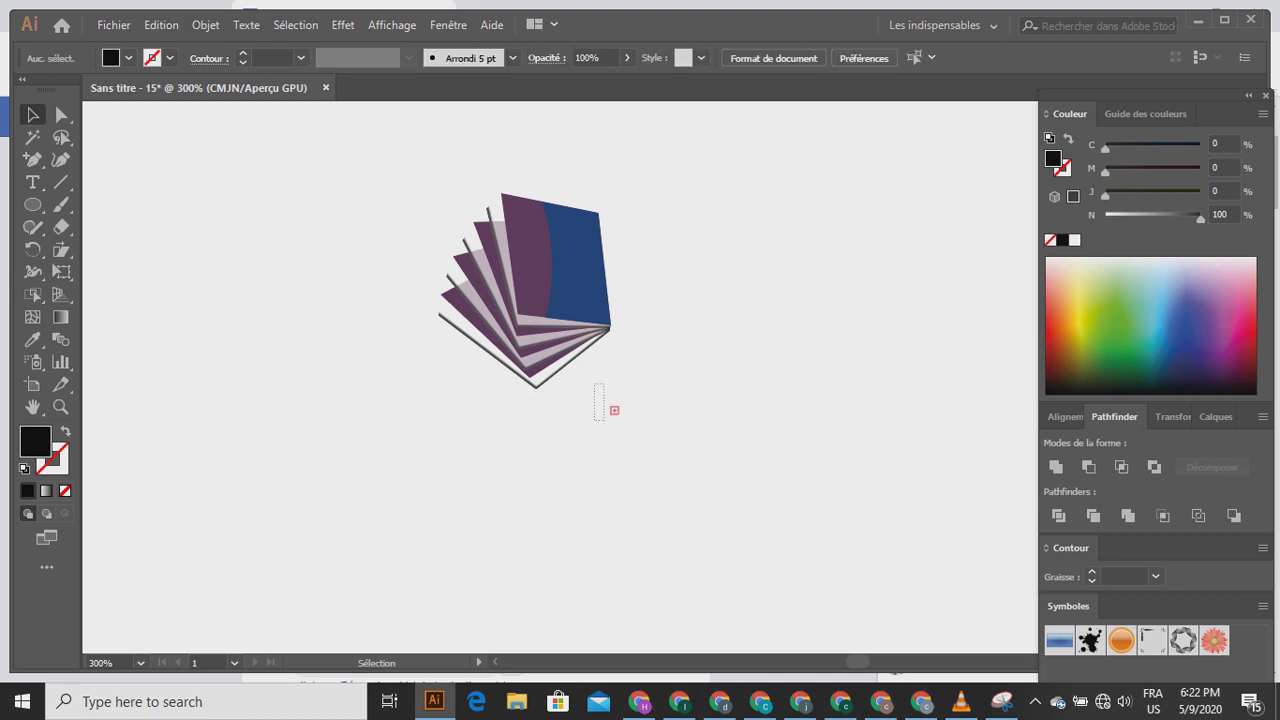
{"action": "left_click_drag", "start_coordinate": [594, 384], "coordinate": [604, 420]}
{"action": "key", "text": "Delete"}
- Add a point text line reading "HIM design" at the lower tip of the book logo
{"action": "left_click", "coordinate": [33, 182]}
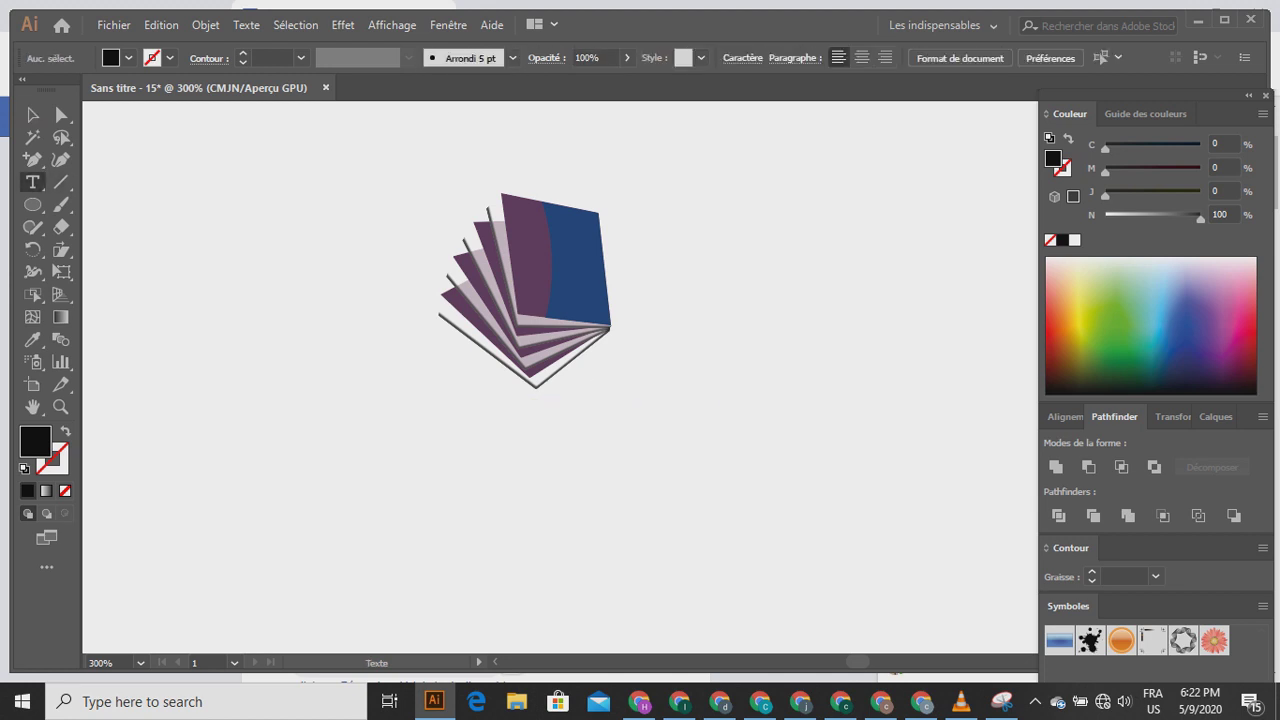
{"action": "left_click", "coordinate": [464, 402]}
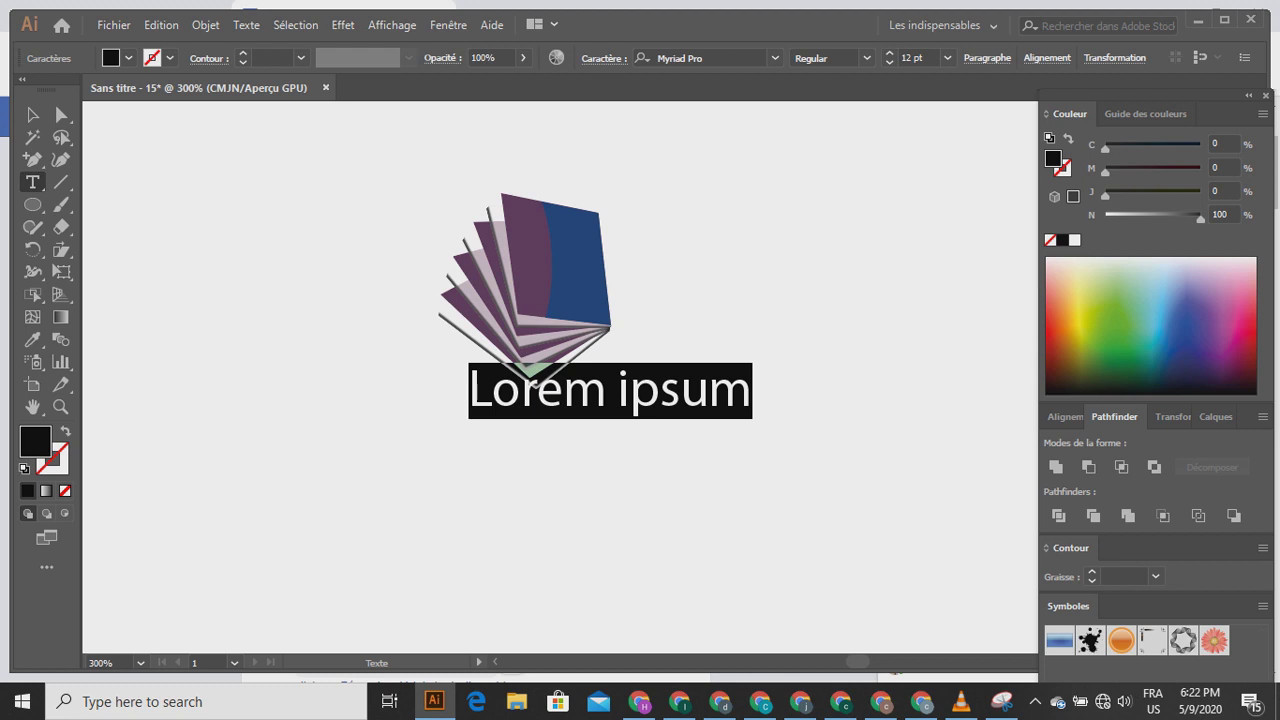
{"action": "type", "text": "HI"}
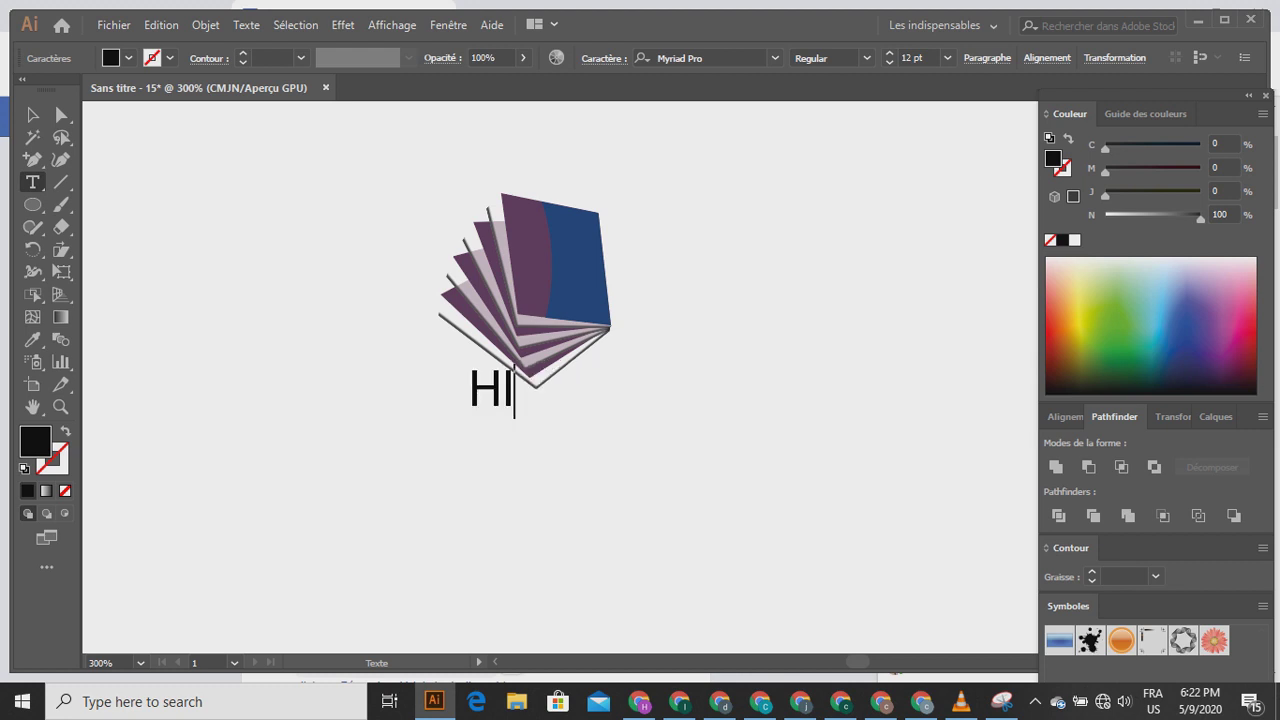
{"action": "type", "text": "M design"}
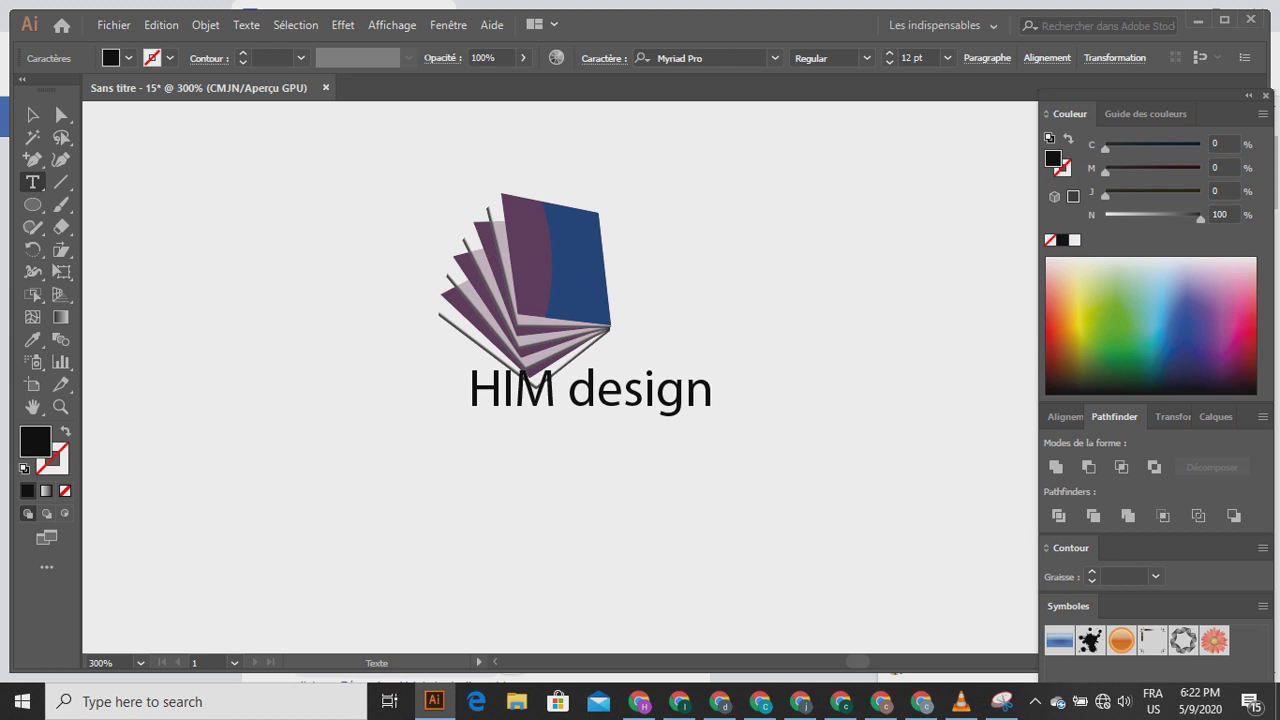
- Change the font of the "HIM design" text to Times New Roman
{"action": "key", "text": "ctrl+shift+Left"}
{"action": "key", "text": "ctrl+shift+Left"}
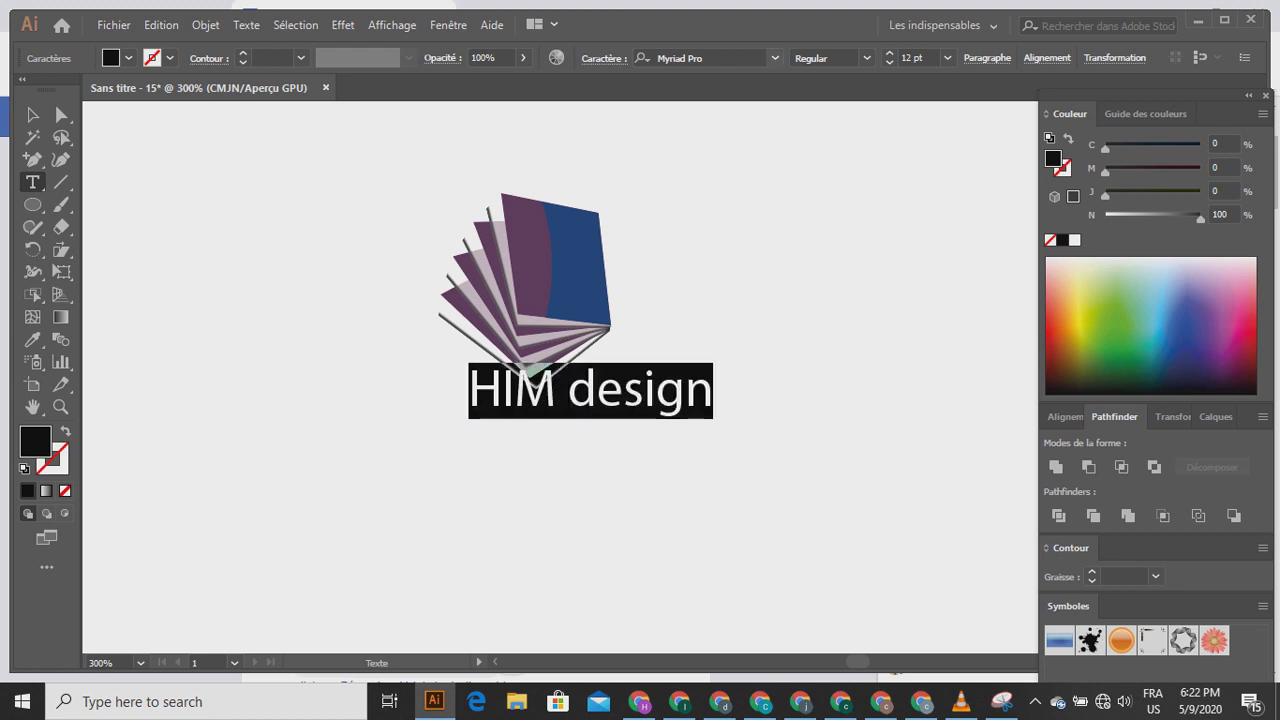
{"action": "left_click", "coordinate": [774, 58]}
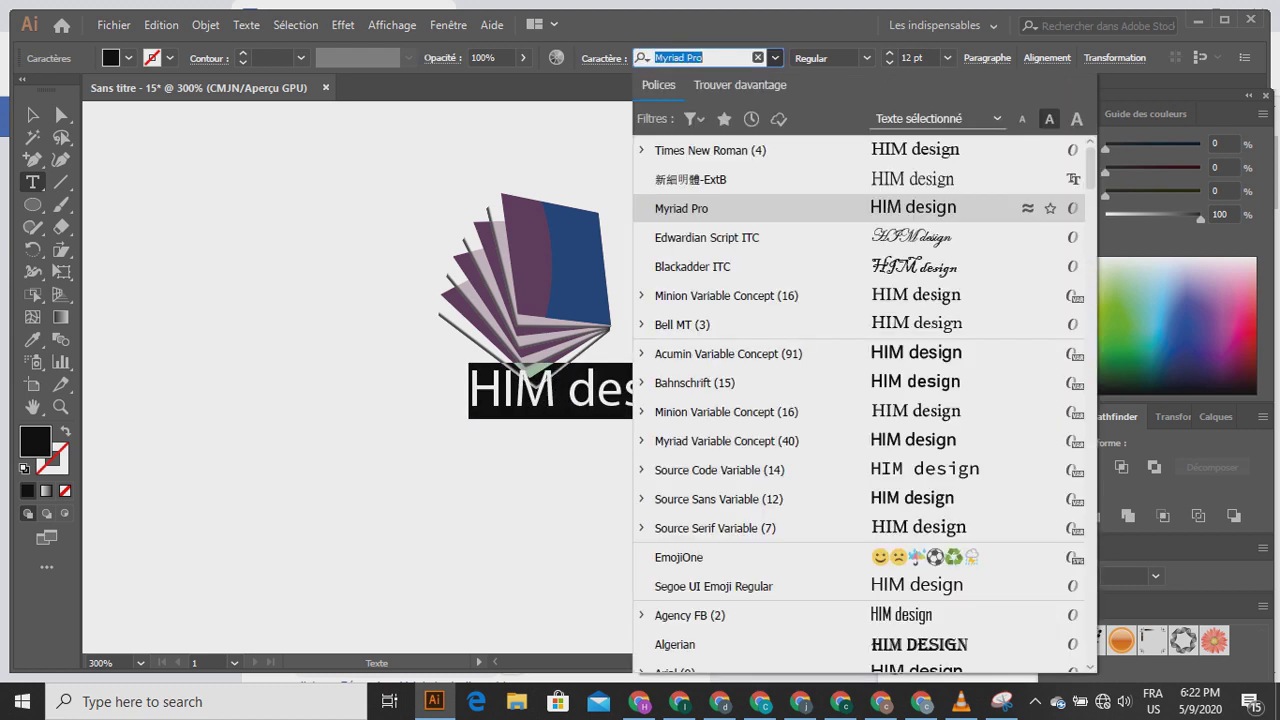
{"action": "type", "text": "tim"}
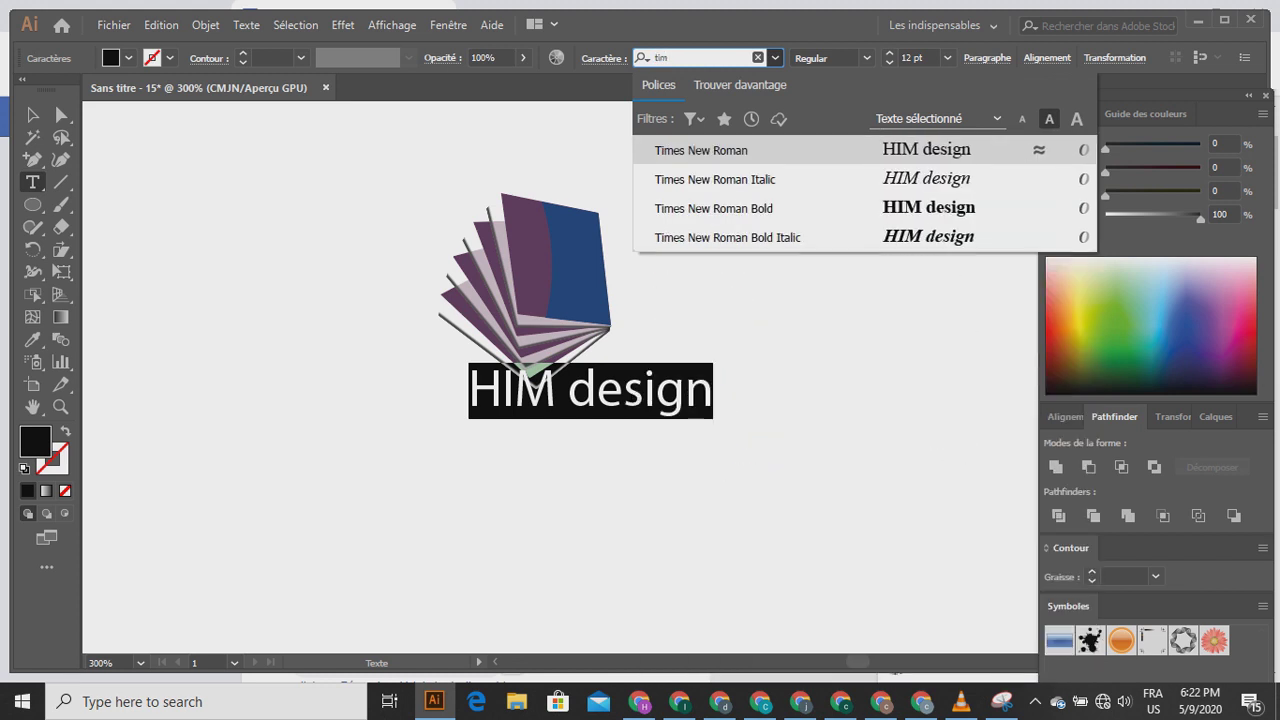
{"action": "key", "text": "Return"}
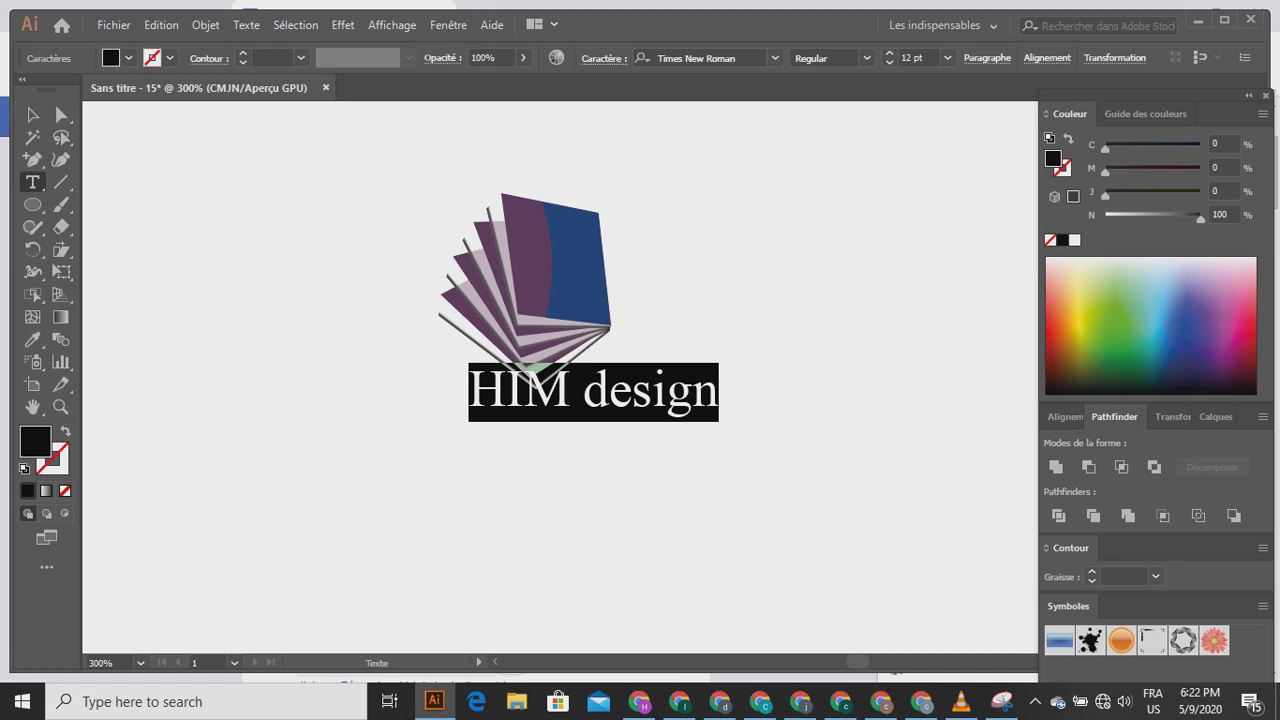
- Set the "HIM design" text size to 8 pt and move the text just below the book's lower tip
{"action": "left_click", "coordinate": [604, 58]}
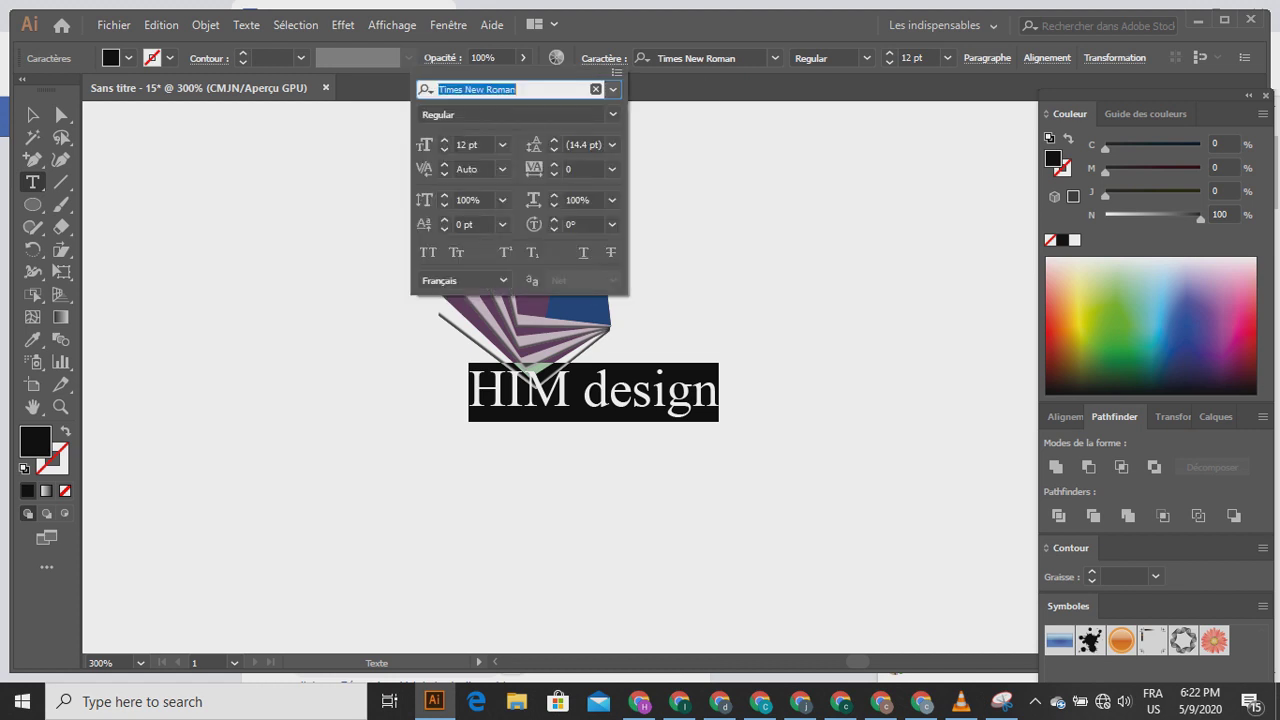
{"action": "left_click", "coordinate": [444, 149]}
{"action": "left_click", "coordinate": [444, 149]}
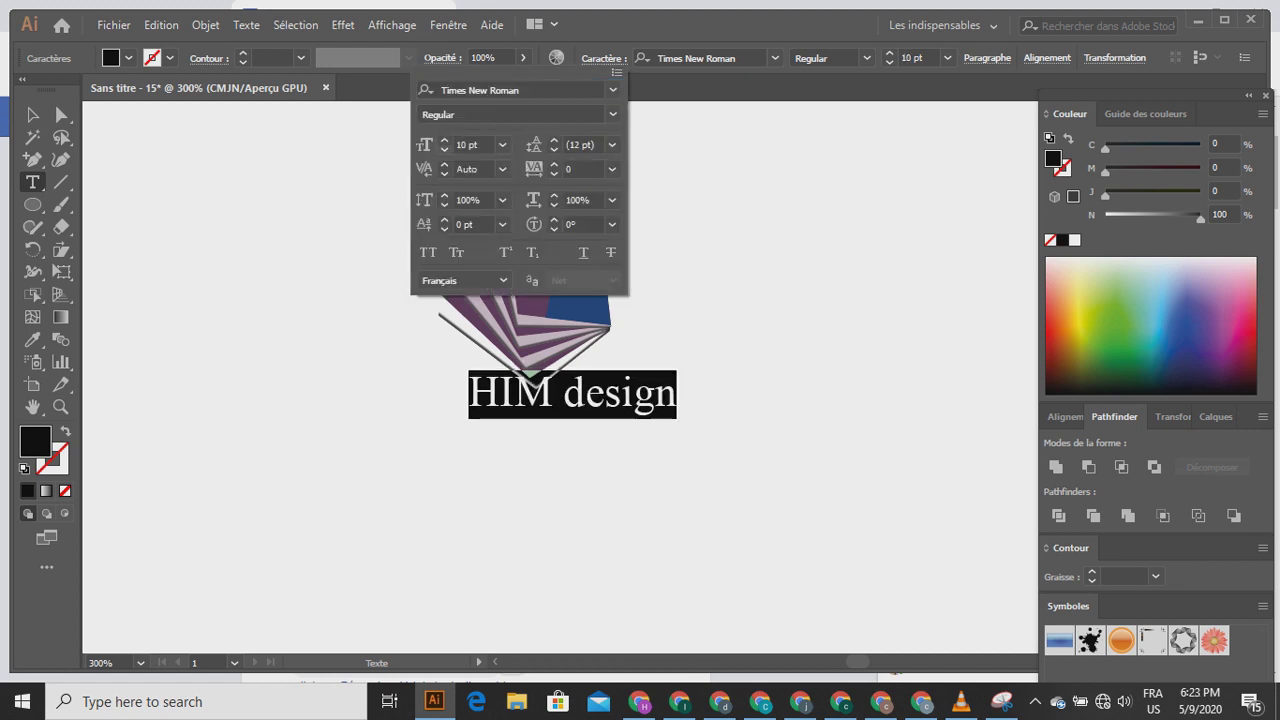
{"action": "left_click", "coordinate": [444, 149]}
{"action": "left_click", "coordinate": [444, 149]}
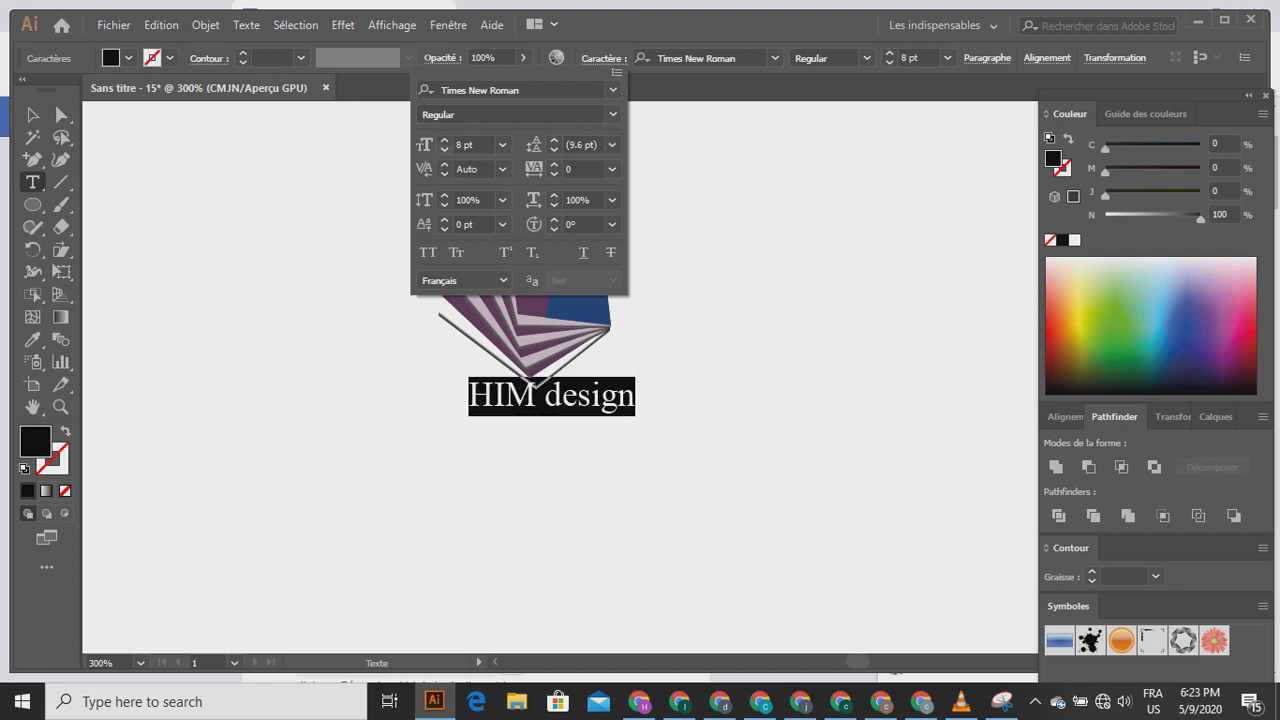
{"action": "left_click", "coordinate": [33, 115]}
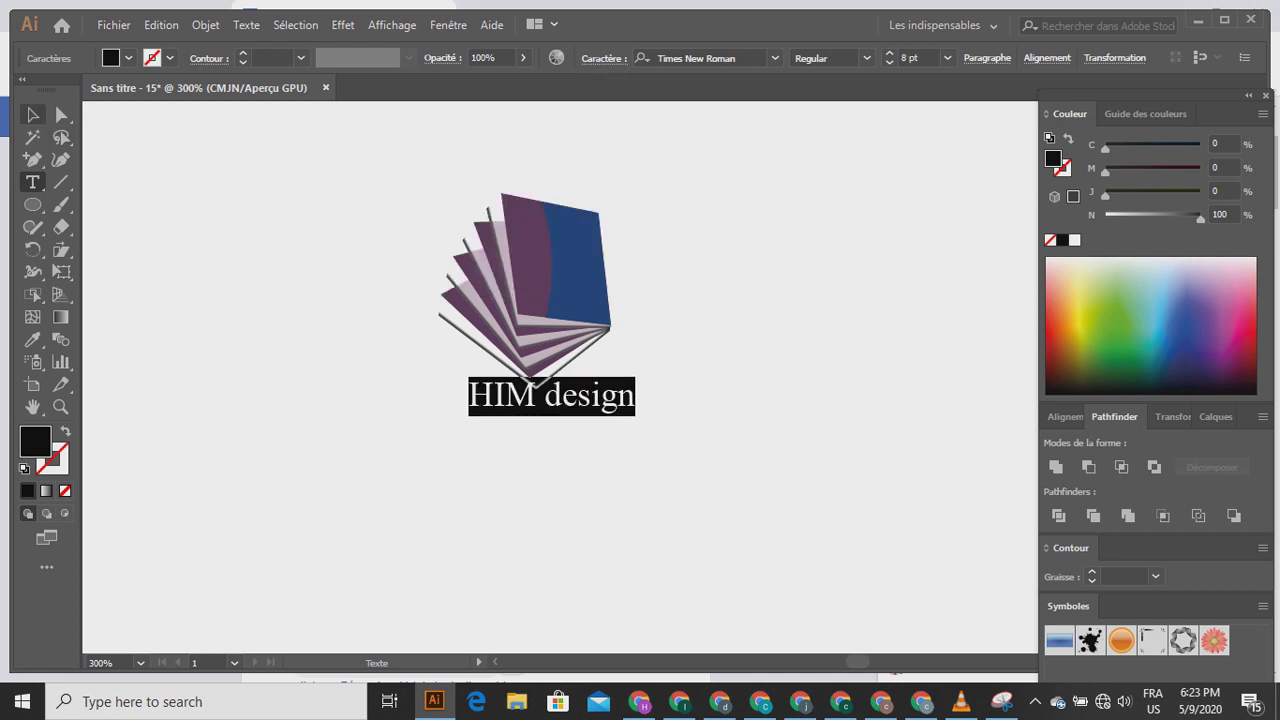
{"action": "left_click", "coordinate": [560, 470]}
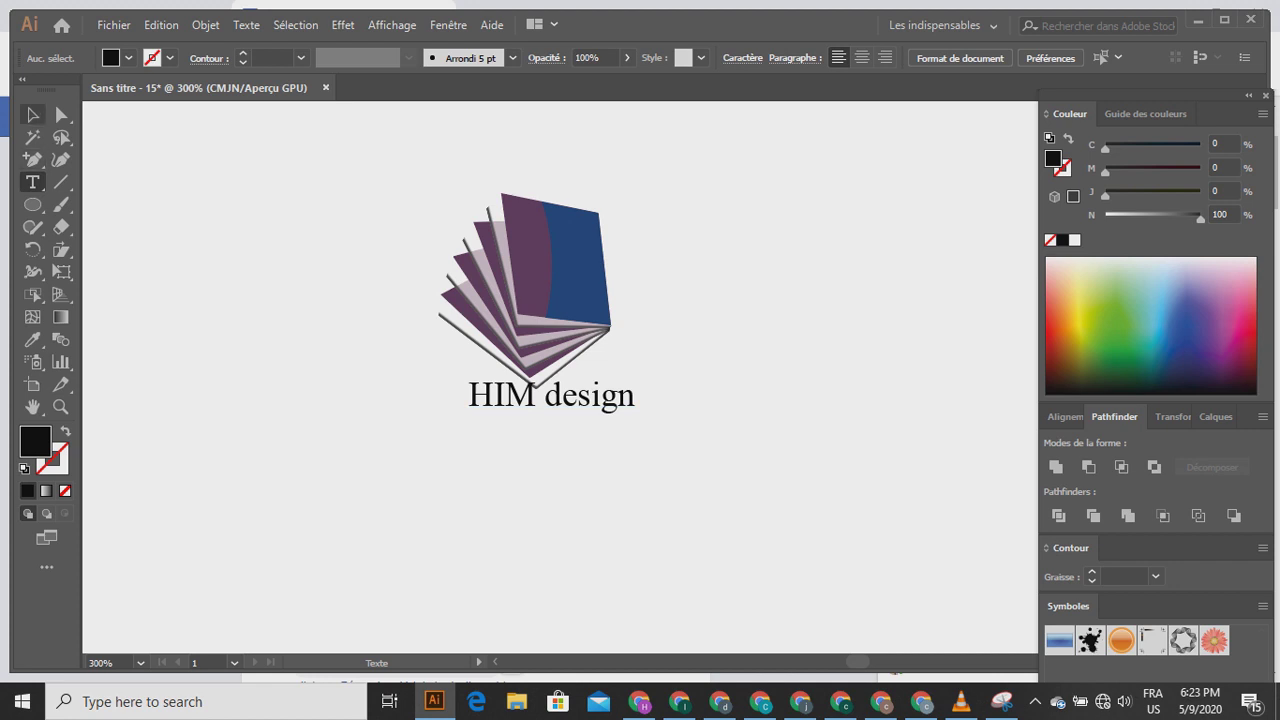
{"action": "left_click", "coordinate": [33, 115]}
{"action": "left_click_drag", "start_coordinate": [600, 398], "coordinate": [585, 408]}
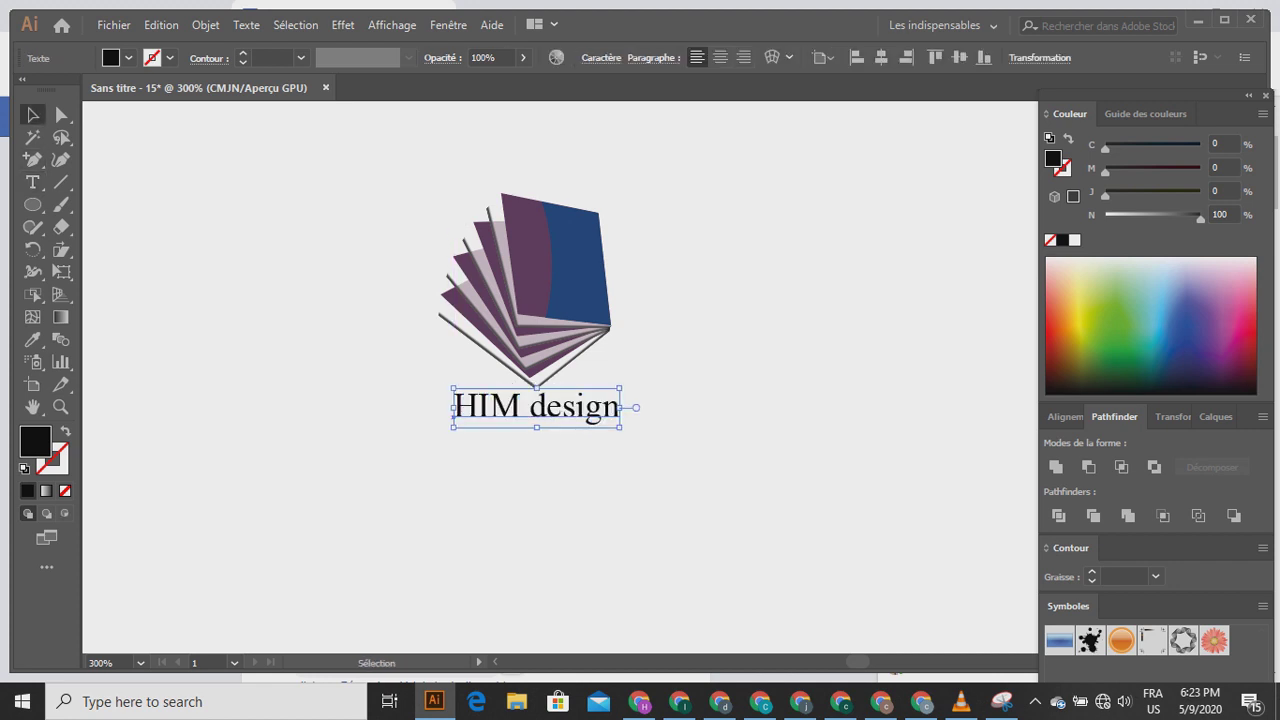
- Apply the front cover's purple fill to the whole "HIM design" text with the Eyedropper and set its size to 6 pt
{"action": "double_click", "coordinate": [585, 408]}
{"action": "key", "text": "ctrl+a"}
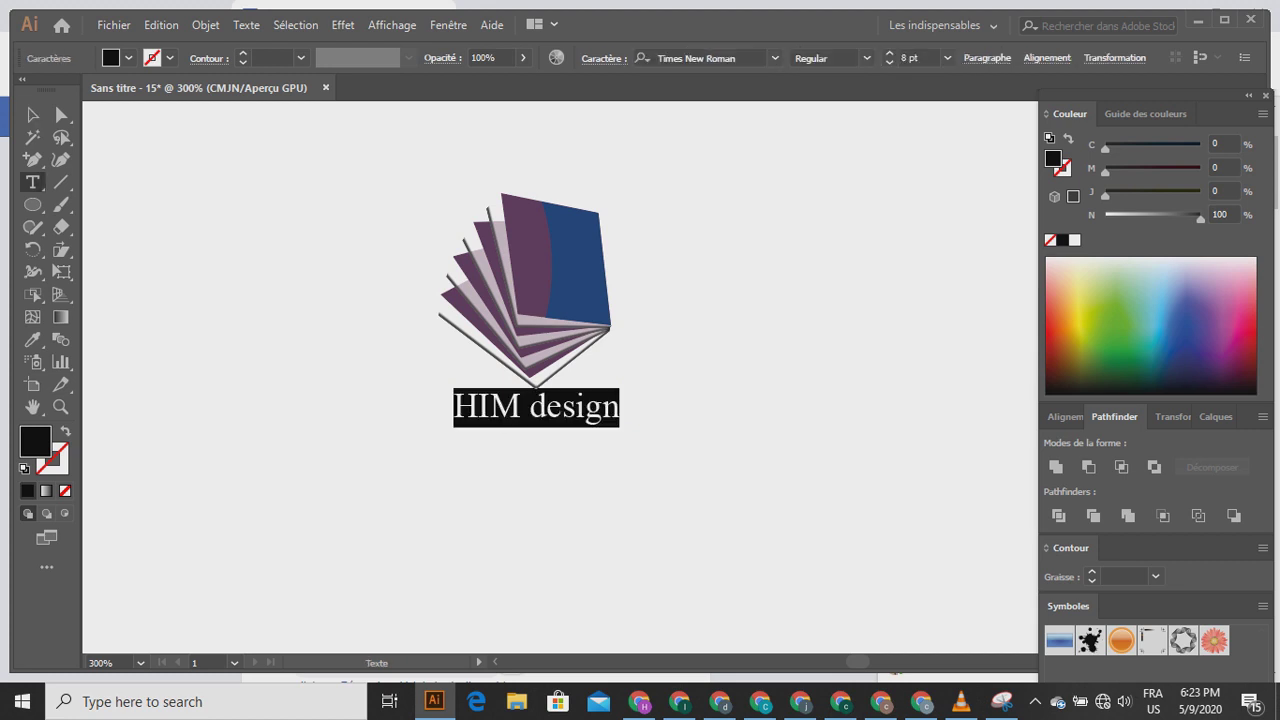
{"action": "left_click", "coordinate": [33, 339]}
{"action": "left_click", "coordinate": [553, 260]}
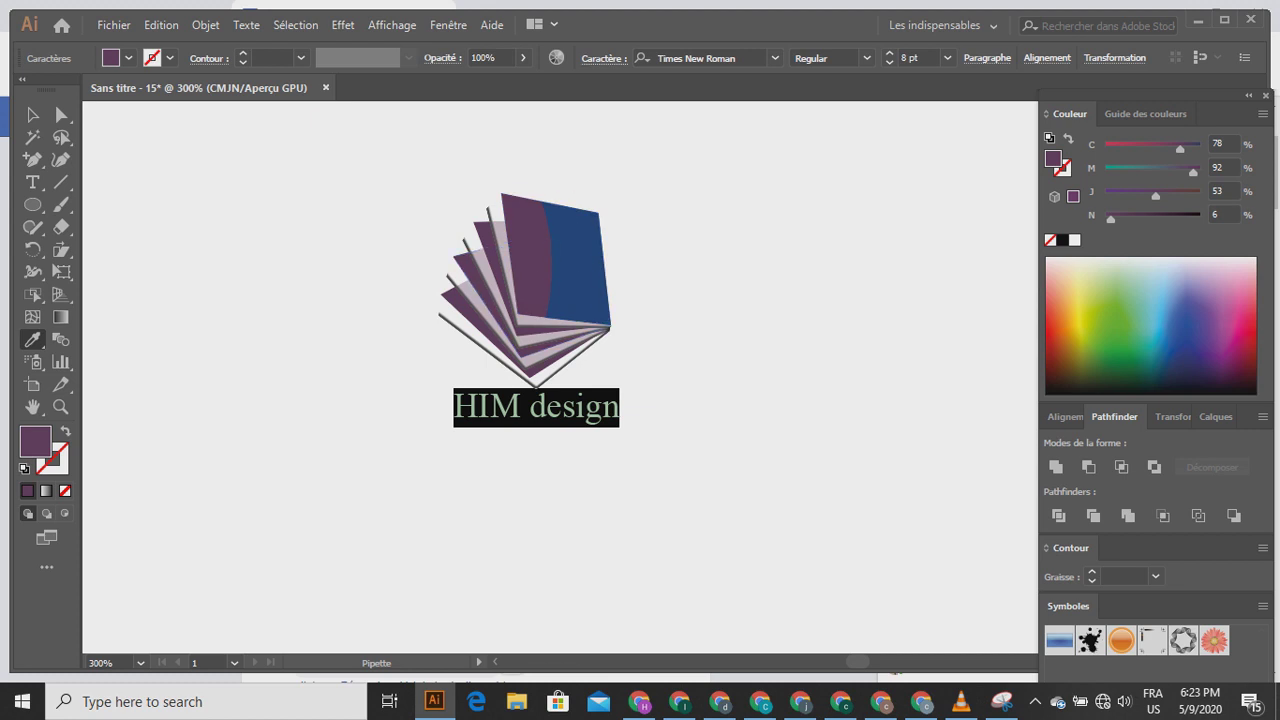
{"action": "left_click", "coordinate": [603, 57]}
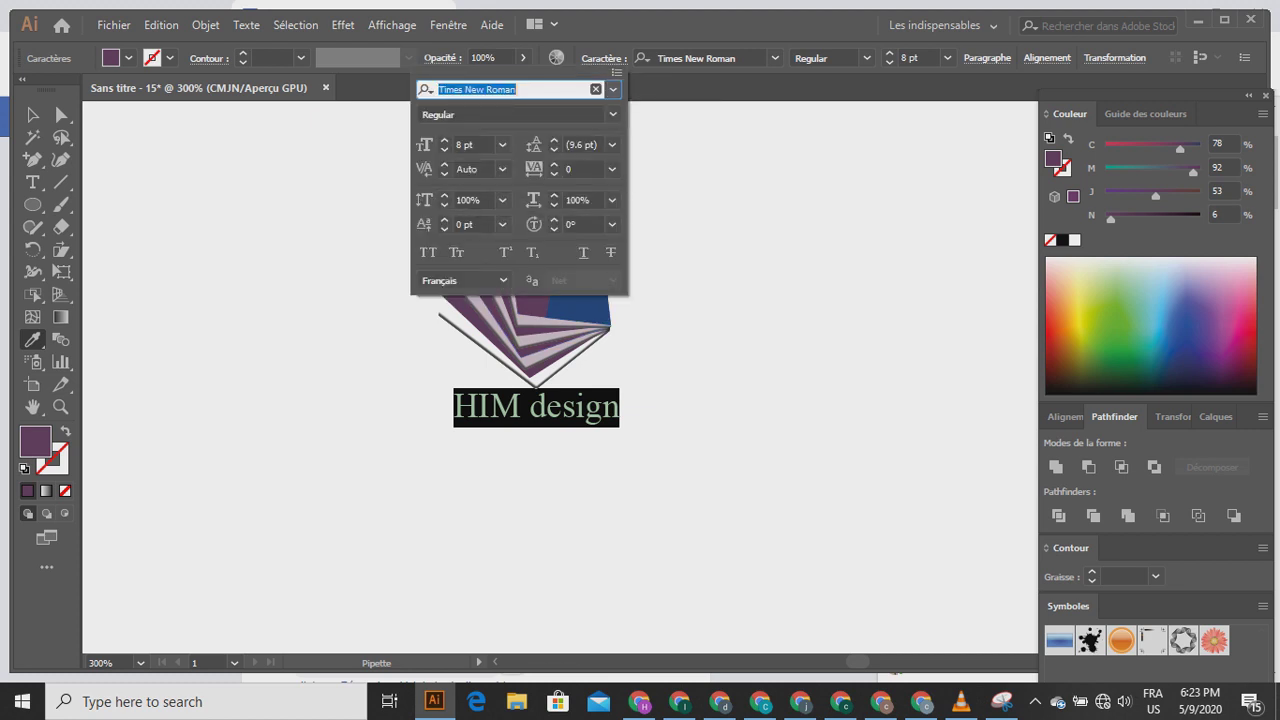
{"action": "left_click", "coordinate": [444, 149]}
{"action": "left_click", "coordinate": [444, 149]}
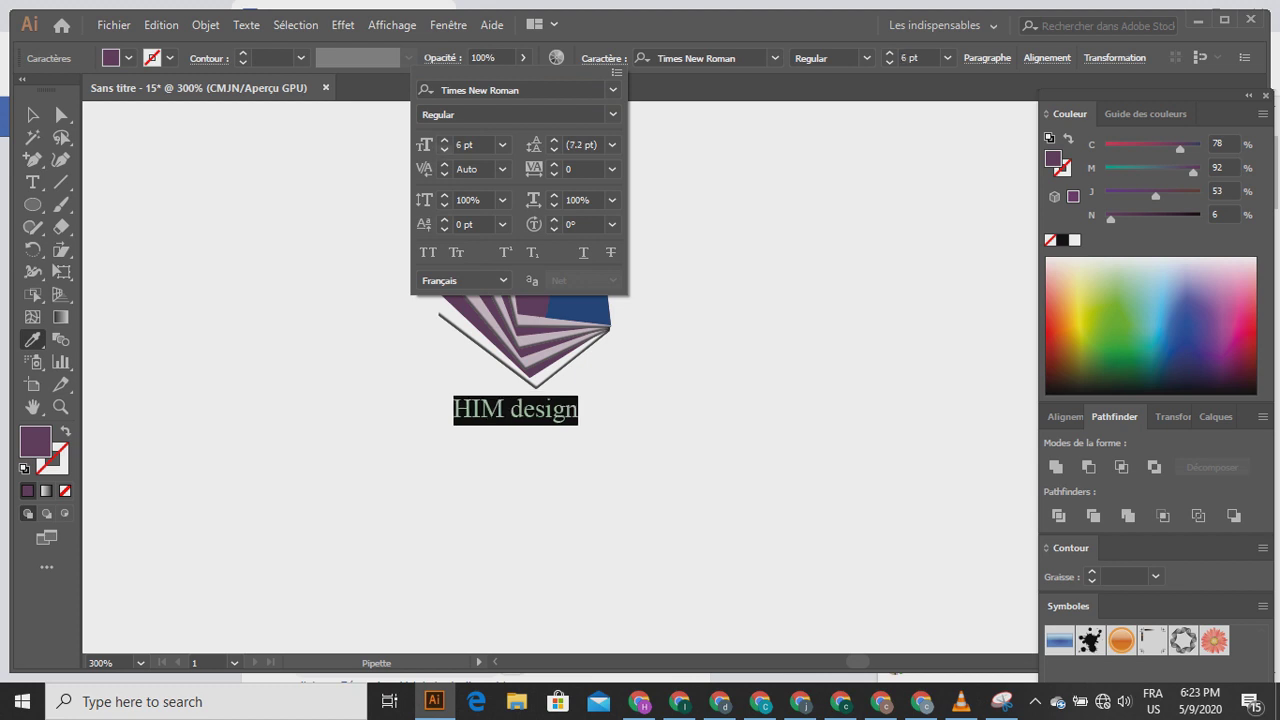
{"action": "left_click", "coordinate": [33, 115]}
{"action": "left_click", "coordinate": [270, 270]}
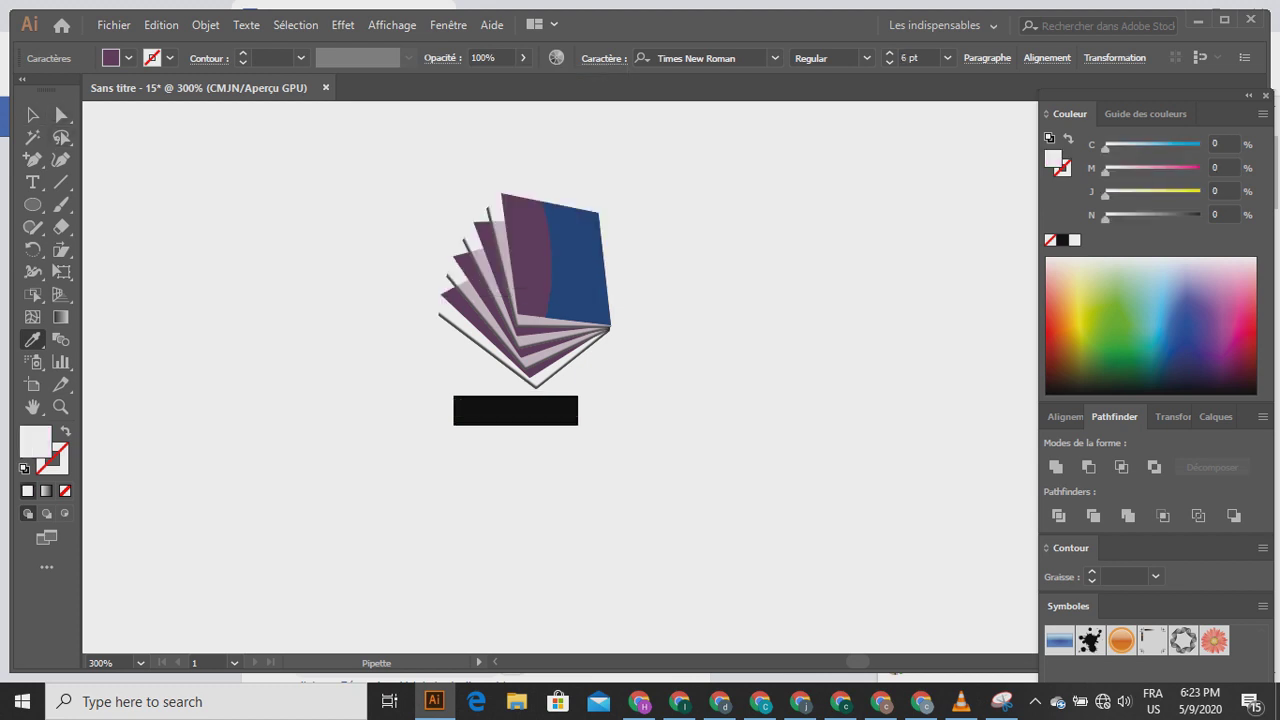
{"action": "left_click", "coordinate": [33, 115]}
{"action": "left_click", "coordinate": [390, 465]}
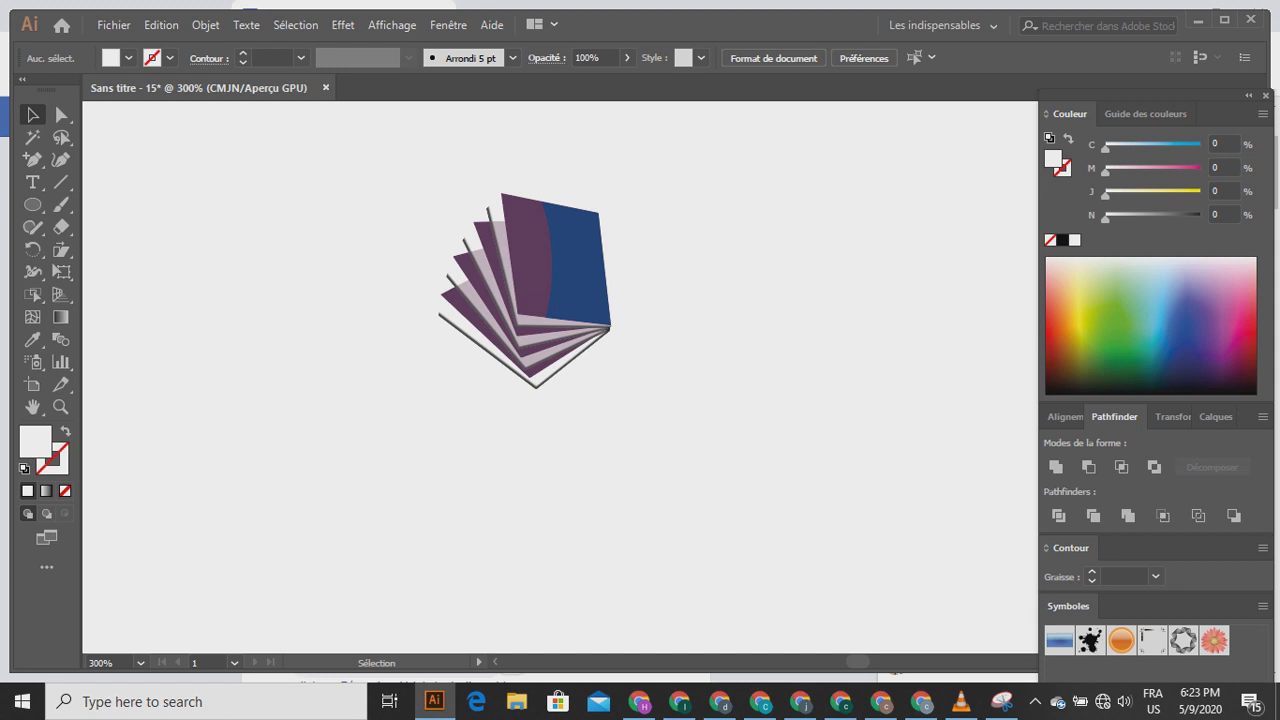
{"action": "triple_click", "coordinate": [515, 415]}
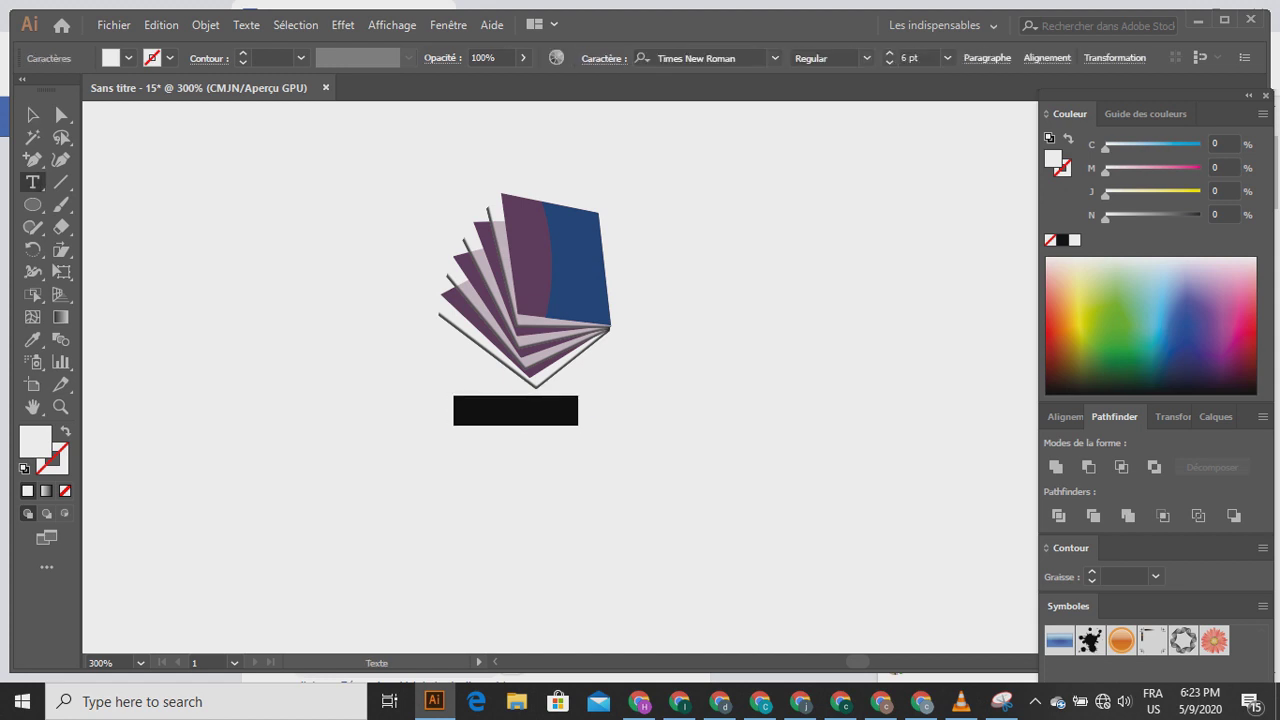
{"action": "key", "text": "ctrl+z"}
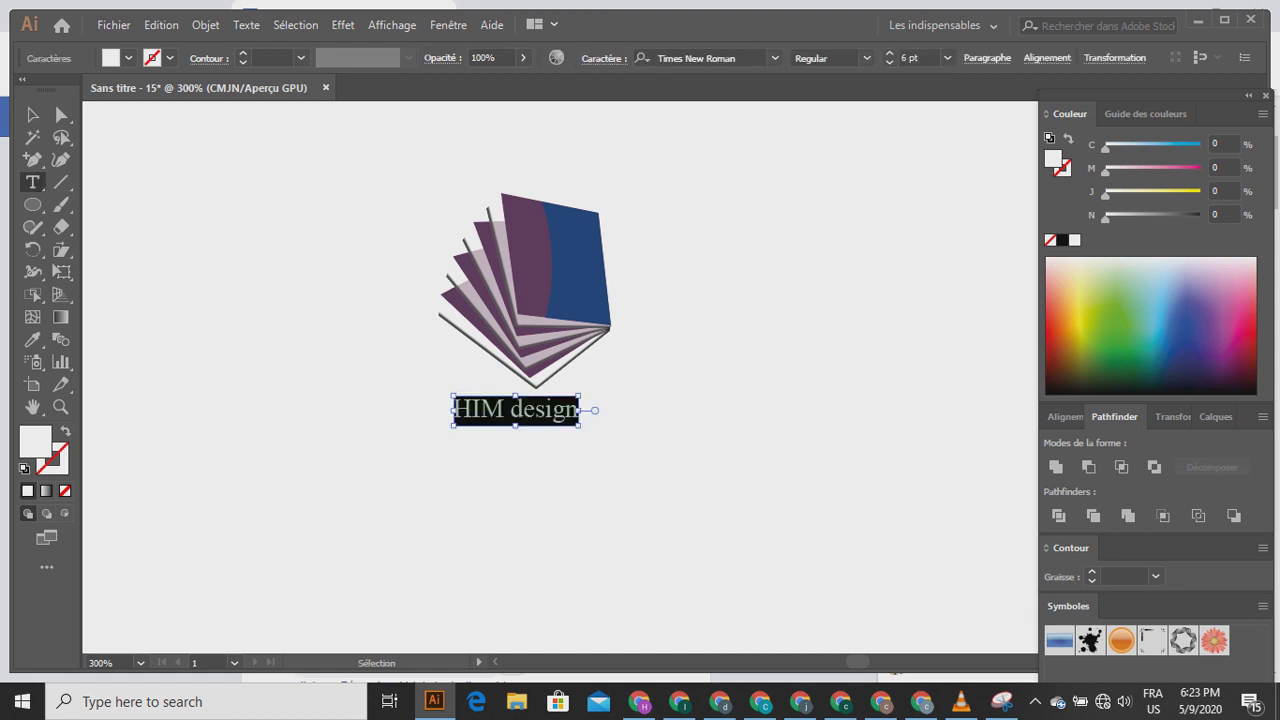
- Move the "HIM design" text so it sits centred directly beneath the book's lower tip, leaving nothing selected
{"action": "left_click", "coordinate": [33, 115]}
{"action": "left_click", "coordinate": [345, 310]}
{"action": "left_click_drag", "start_coordinate": [540, 410], "coordinate": [561, 403]}
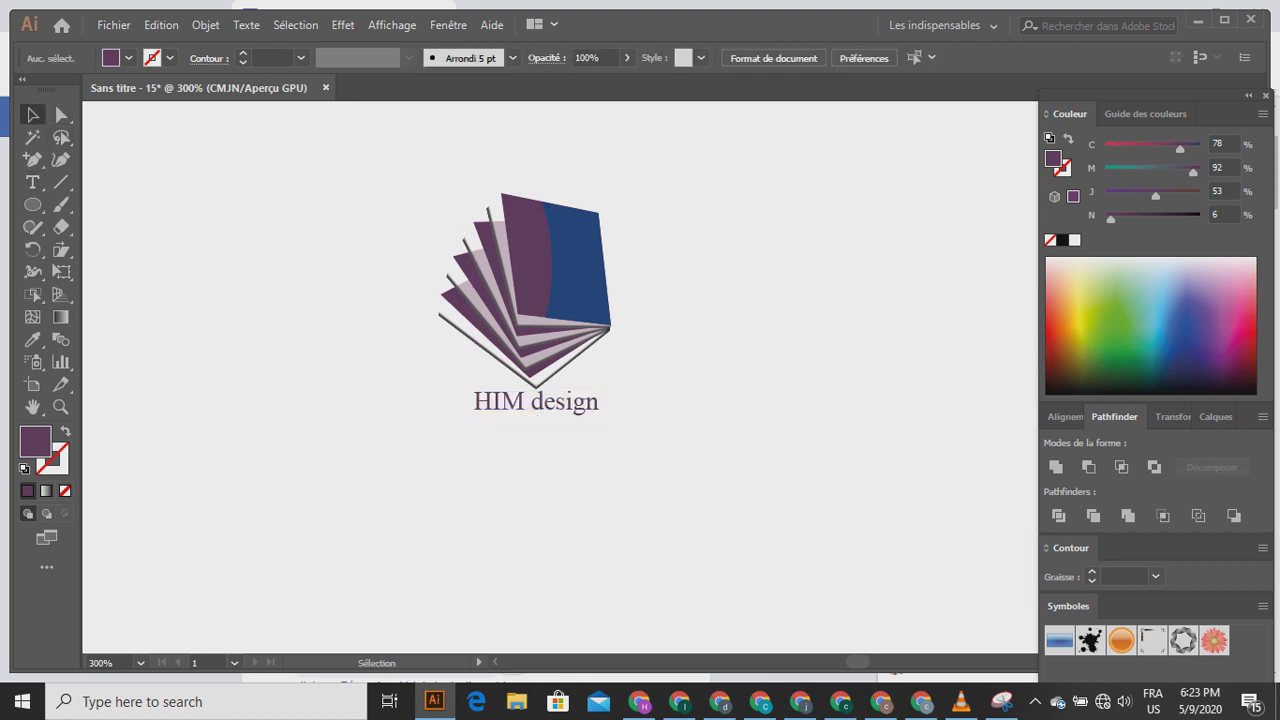
- Draw a circle from the book's centre enclosing the logo and text, with no fill and a black stroke
{"action": "left_click", "coordinate": [33, 204]}
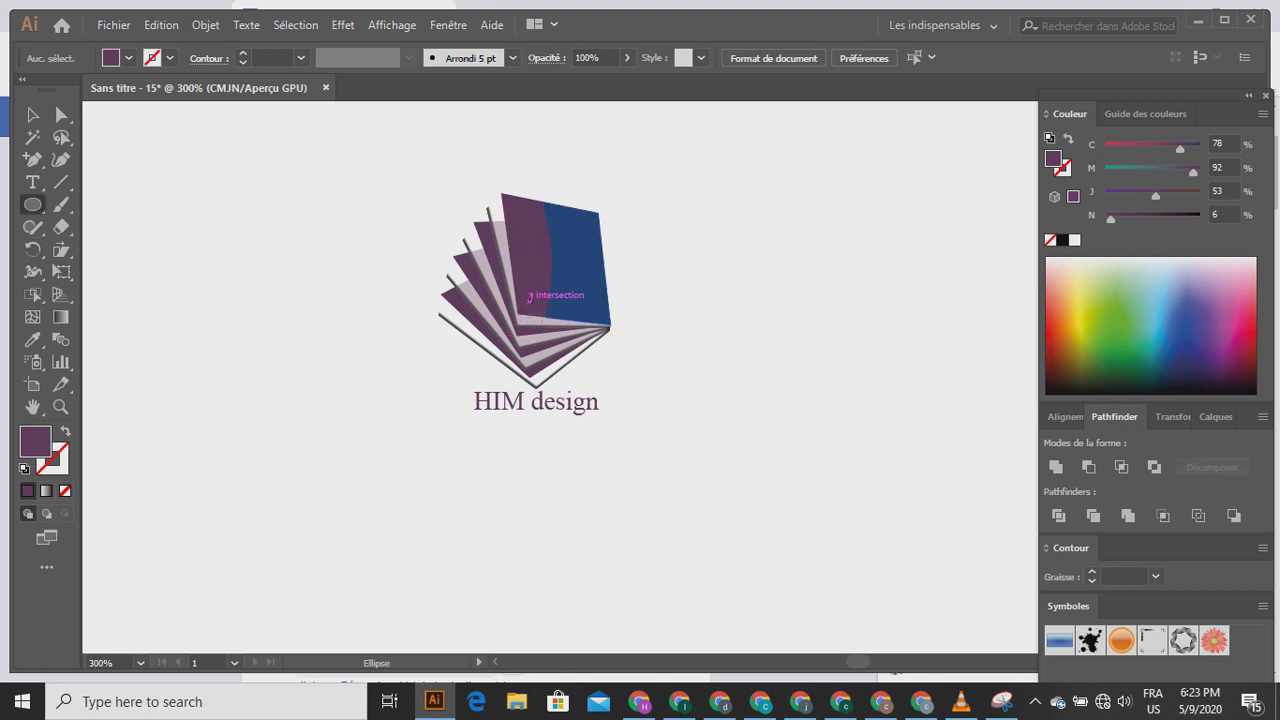
{"action": "mouse_move", "coordinate": [530, 297]}
{"action": "left_mouse_down"}
{"action": "mouse_move", "coordinate": [565, 296]}
{"action": "mouse_move", "coordinate": [628, 434]}
{"action": "left_mouse_up"}
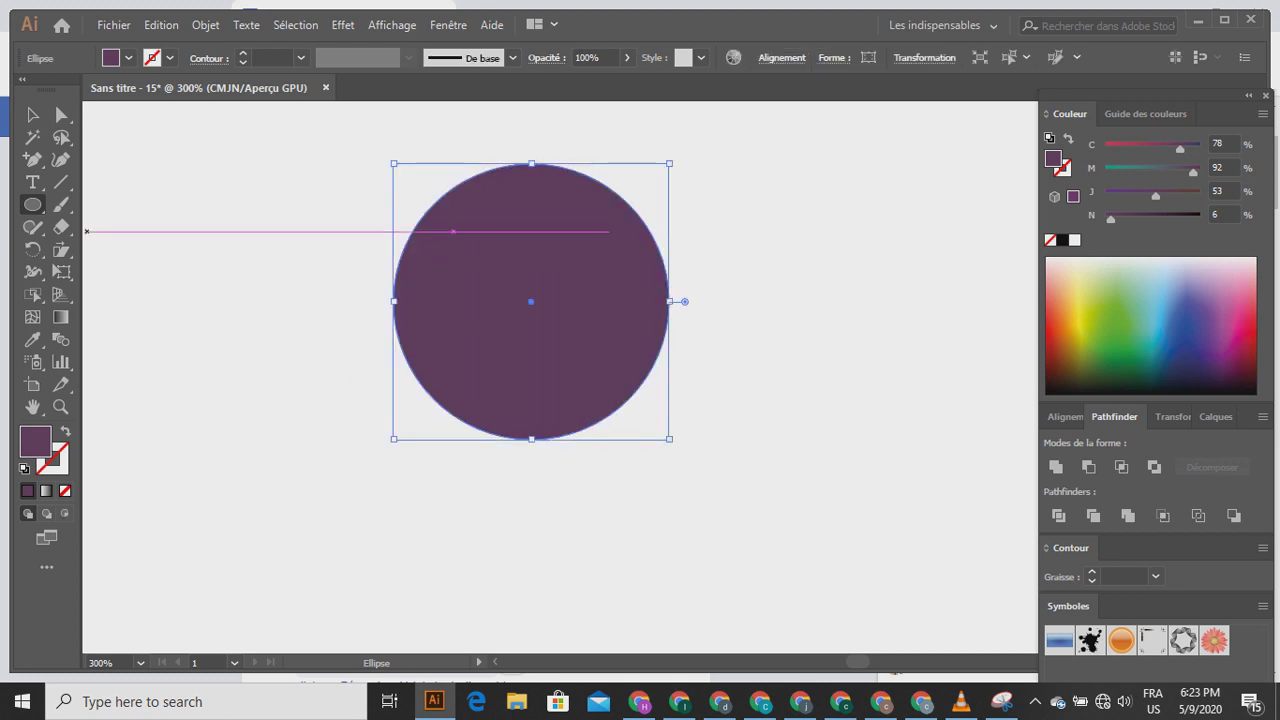
{"action": "left_click", "coordinate": [128, 57]}
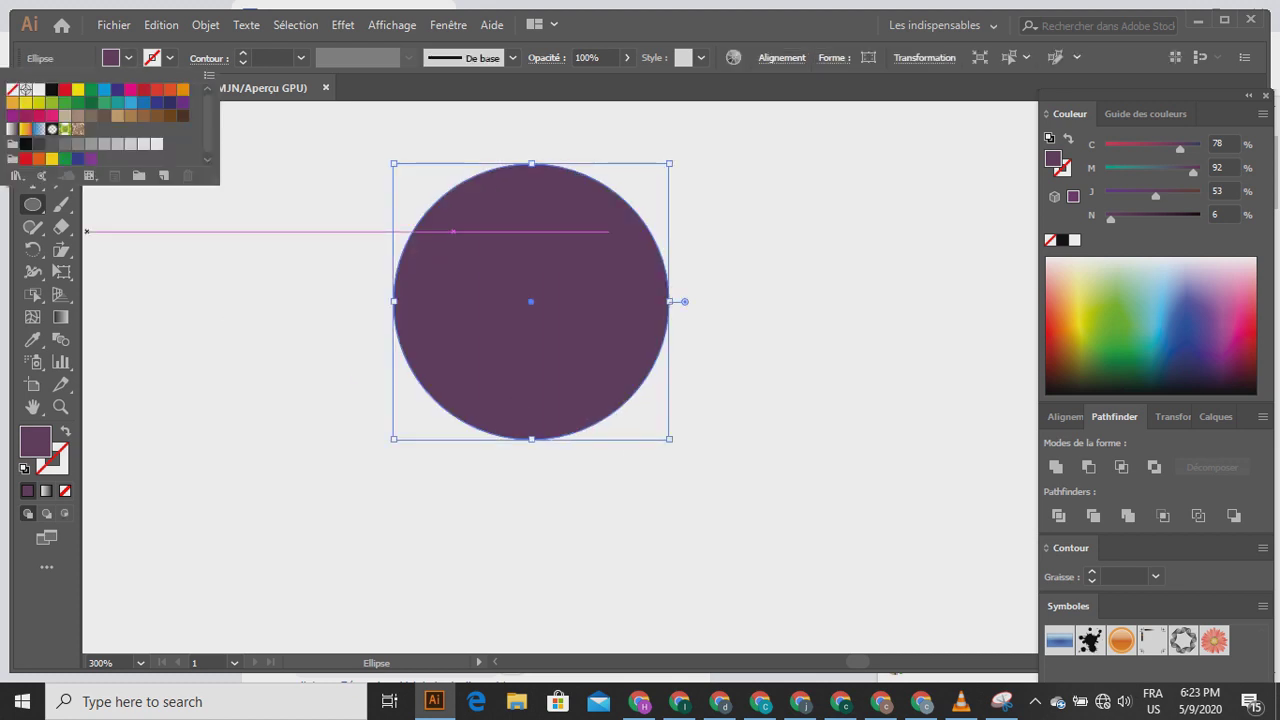
{"action": "left_click", "coordinate": [12, 90]}
{"action": "left_click", "coordinate": [170, 58]}
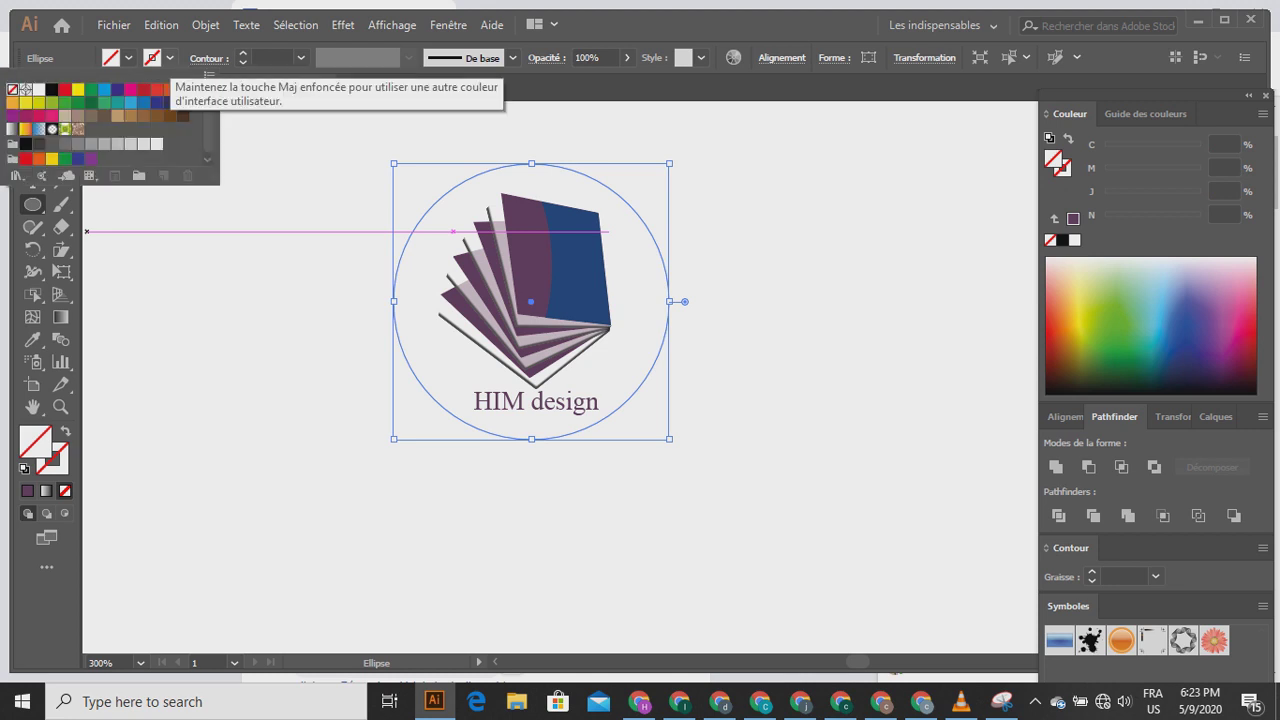
{"action": "left_click", "coordinate": [52, 89]}
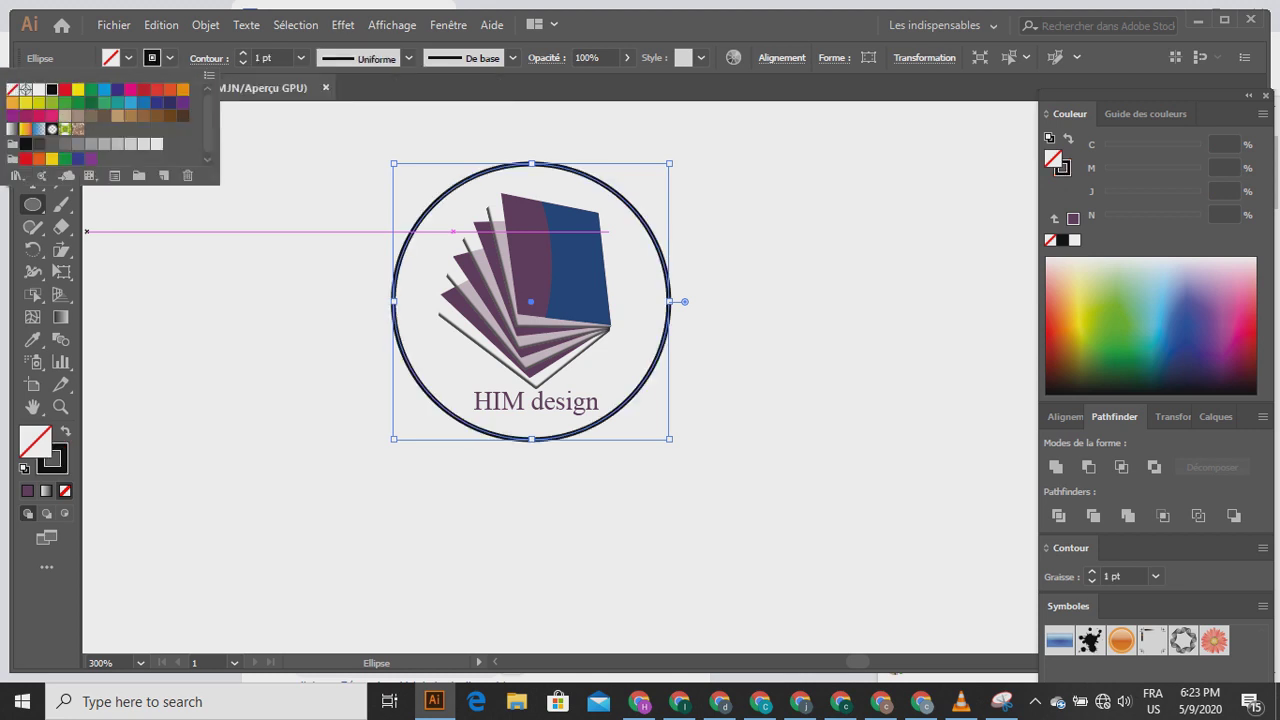
- Give the circle's stroke the lens-shaped width profile at 3 pt and rotate the circle 90° counterclockwise so its thick side faces down
{"action": "left_click", "coordinate": [409, 57]}
{"action": "left_click", "coordinate": [337, 128]}
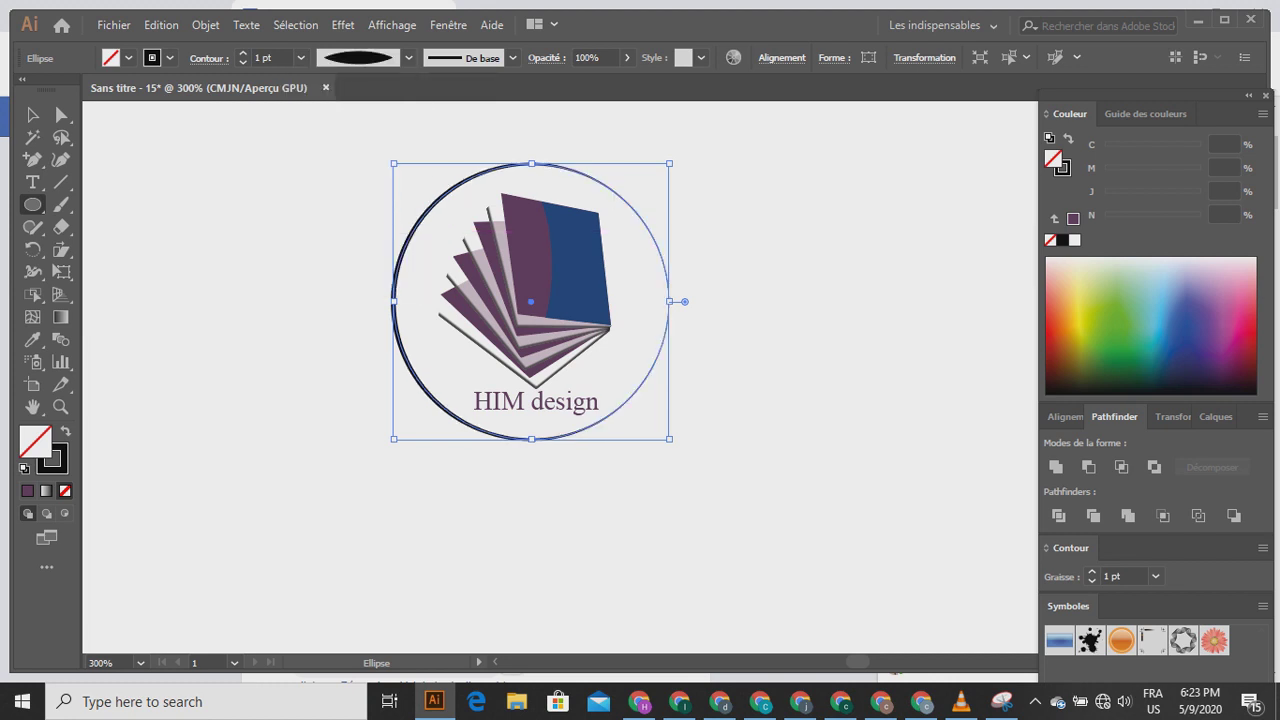
{"action": "left_click", "coordinate": [300, 57]}
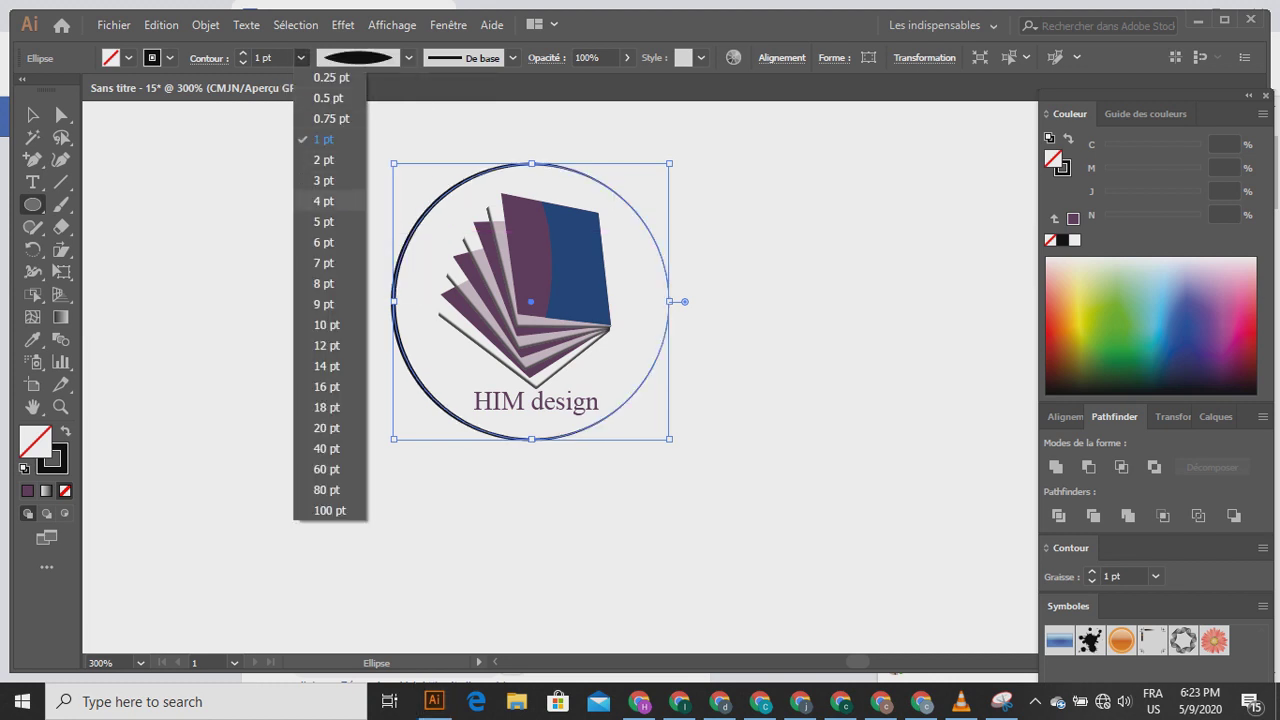
{"action": "left_click", "coordinate": [324, 201]}
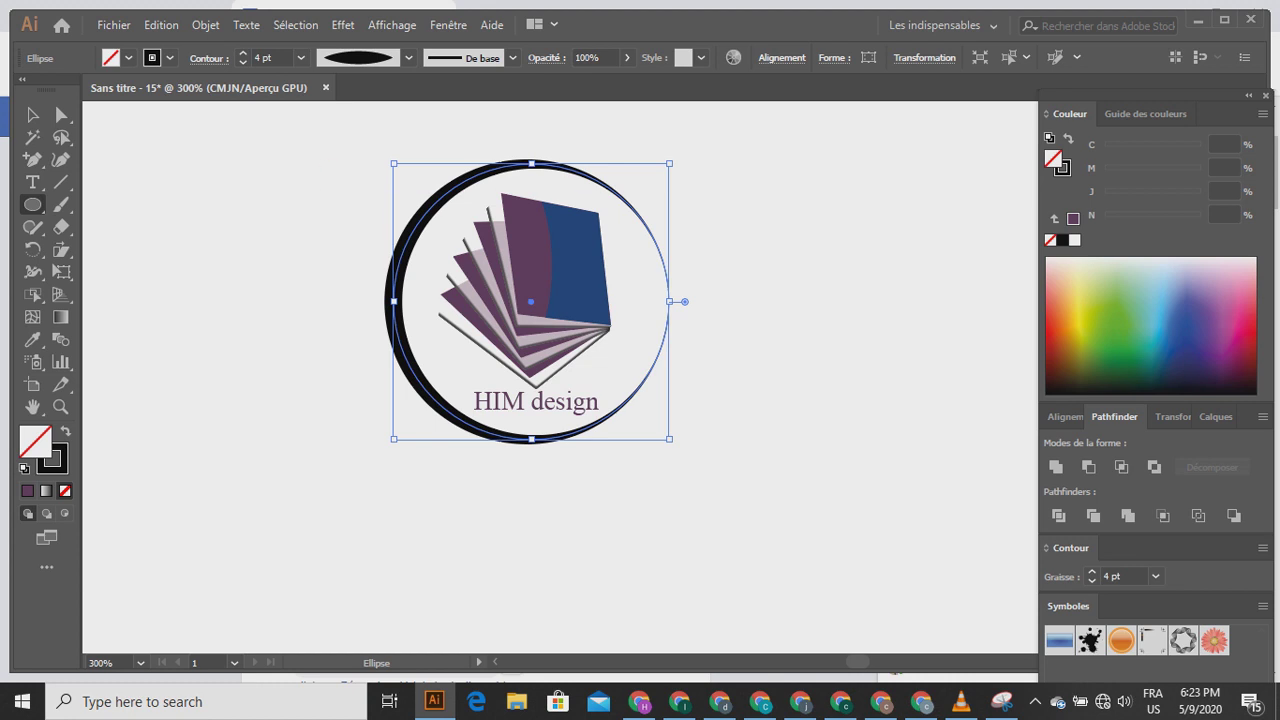
{"action": "left_click", "coordinate": [300, 57]}
{"action": "left_click", "coordinate": [326, 180]}
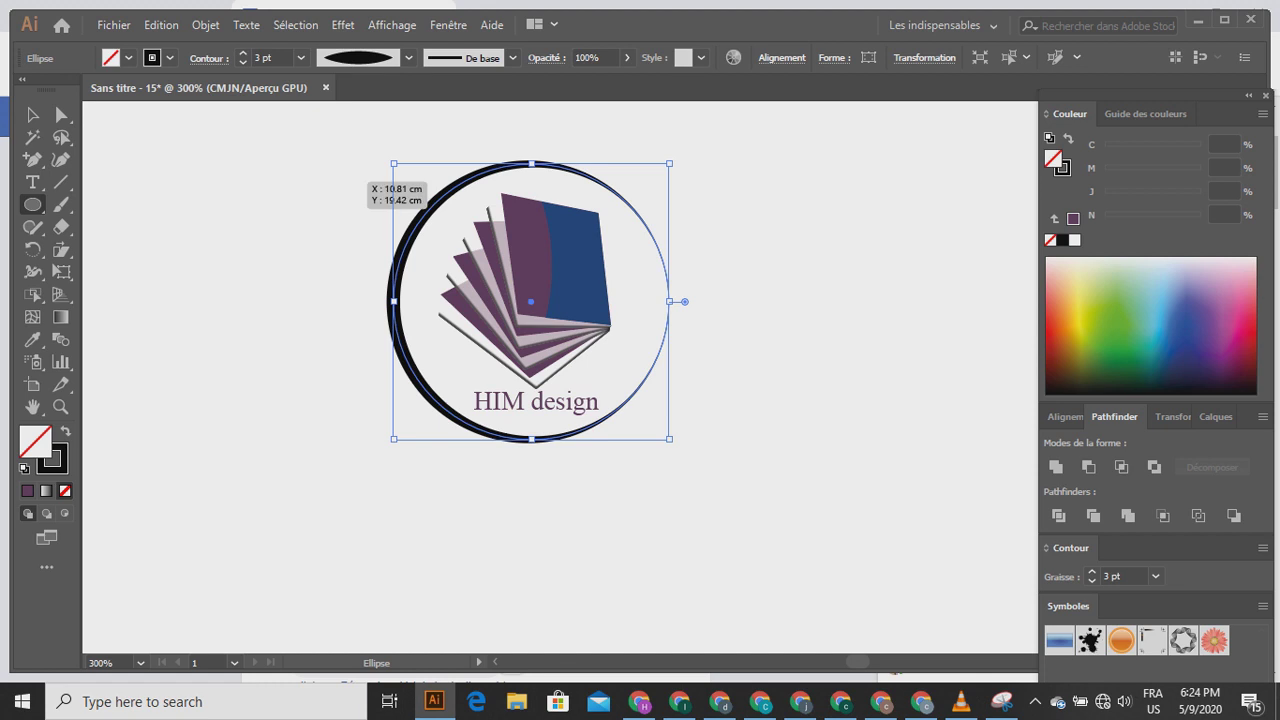
{"action": "mouse_move", "coordinate": [674, 163]}
{"action": "left_mouse_down"}
{"action": "mouse_move", "coordinate": [576, 135]}
{"action": "mouse_move", "coordinate": [502, 132]}
{"action": "mouse_move", "coordinate": [440, 152]}
{"action": "left_mouse_up"}
- Add two anchor points at matching heights on the circle's upper left and upper right arcs
{"action": "scroll", "coordinate": [337, 251], "scroll_direction": "up", "scroll_amount": 2}
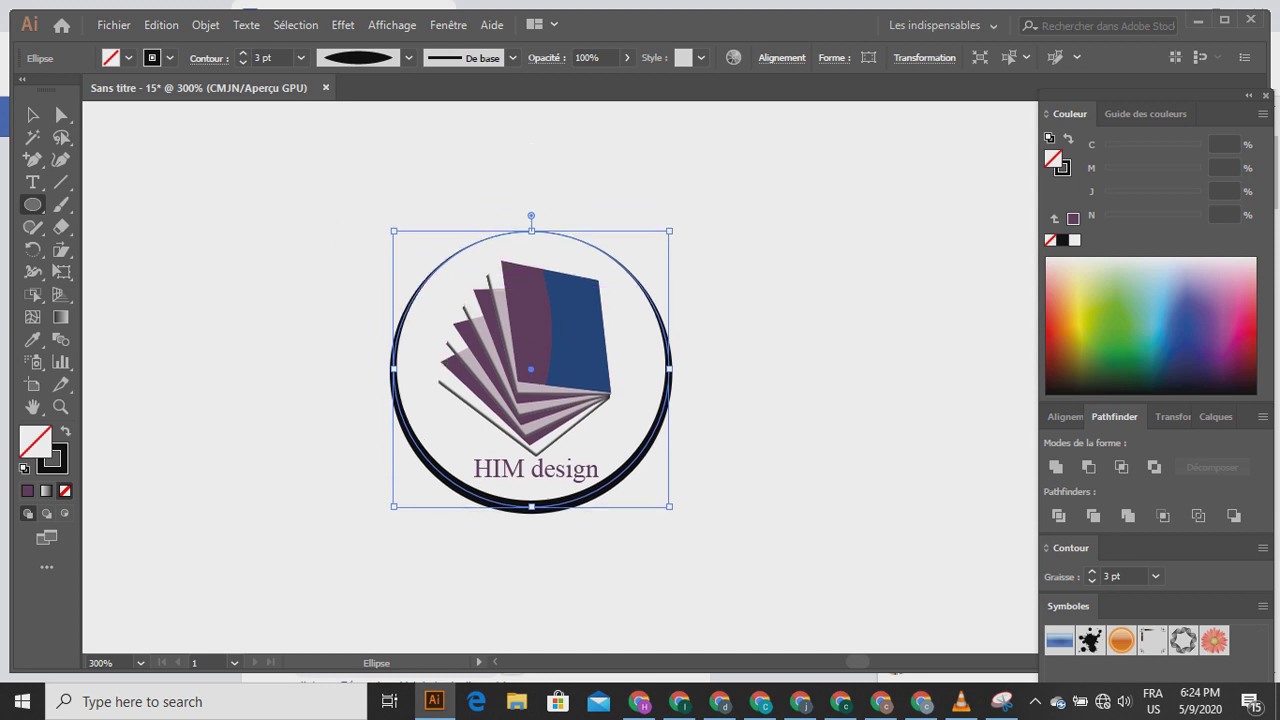
{"action": "scroll", "coordinate": [286, 306], "scroll_direction": "up", "scroll_amount": 1}
{"action": "scroll", "coordinate": [298, 306], "scroll_direction": "up", "scroll_amount": 1}
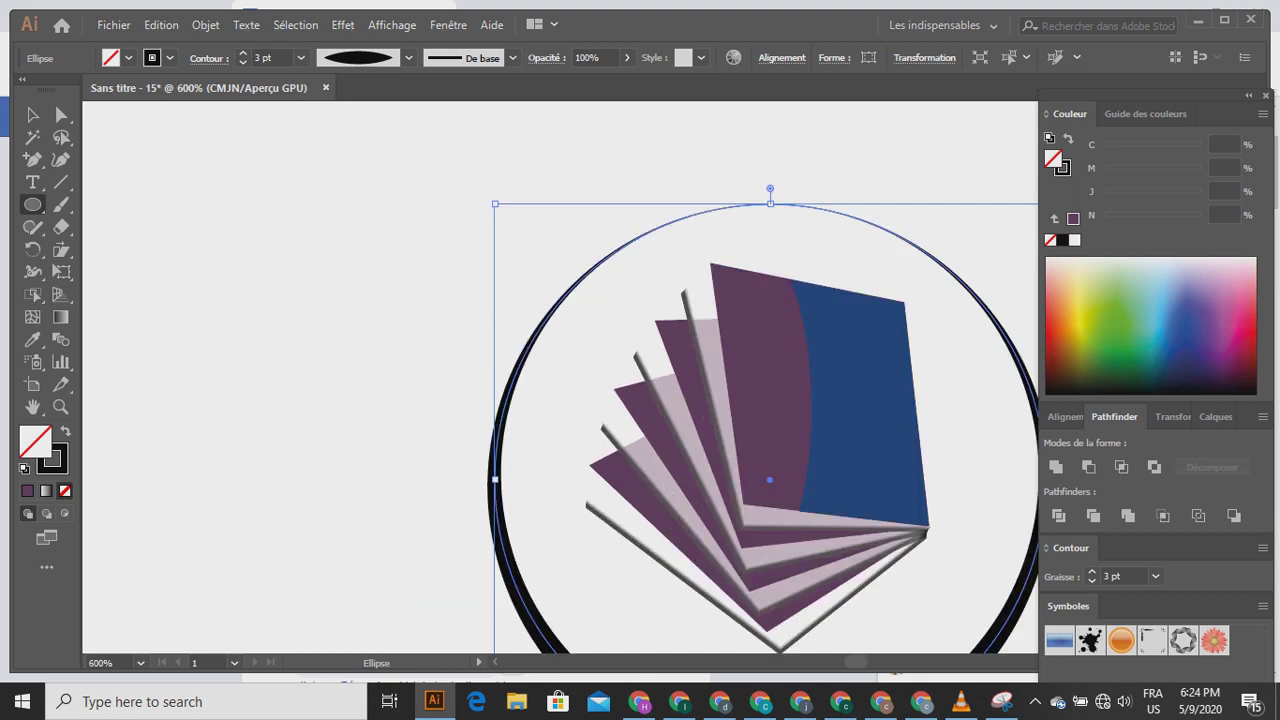
{"action": "scroll", "coordinate": [298, 306], "scroll_direction": "right", "scroll_amount": 6}
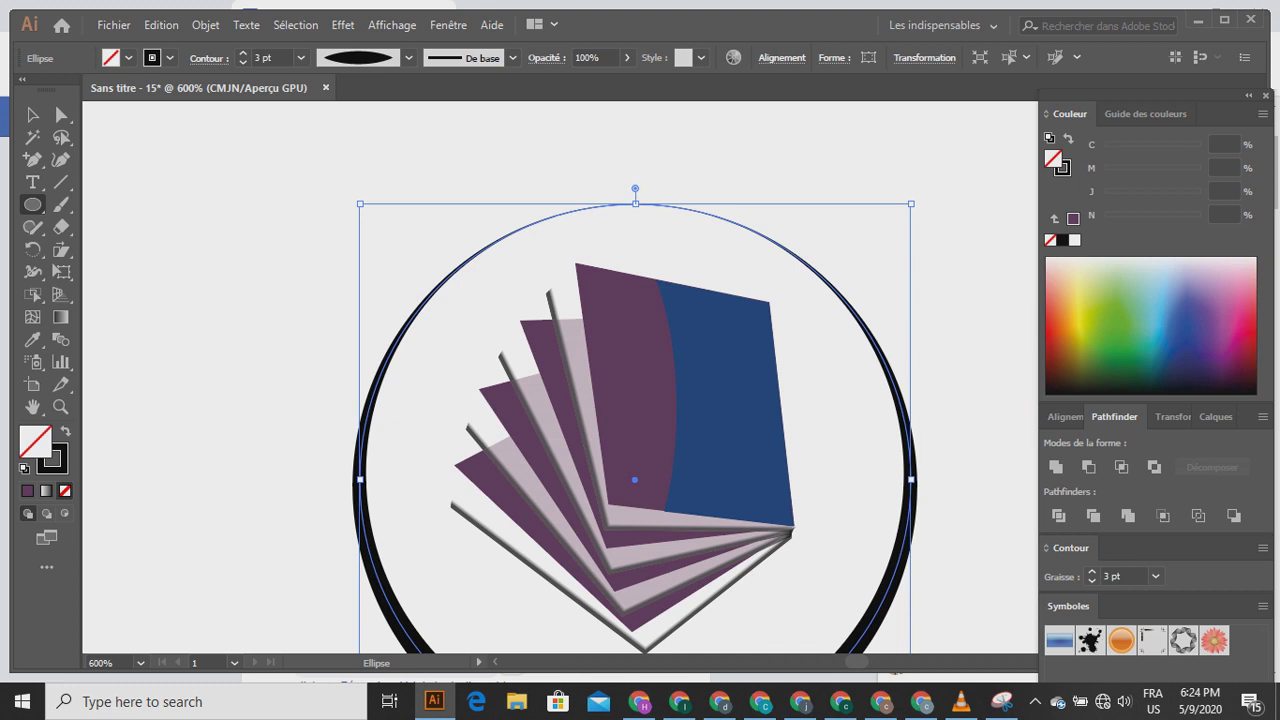
{"action": "left_click", "coordinate": [32, 159]}
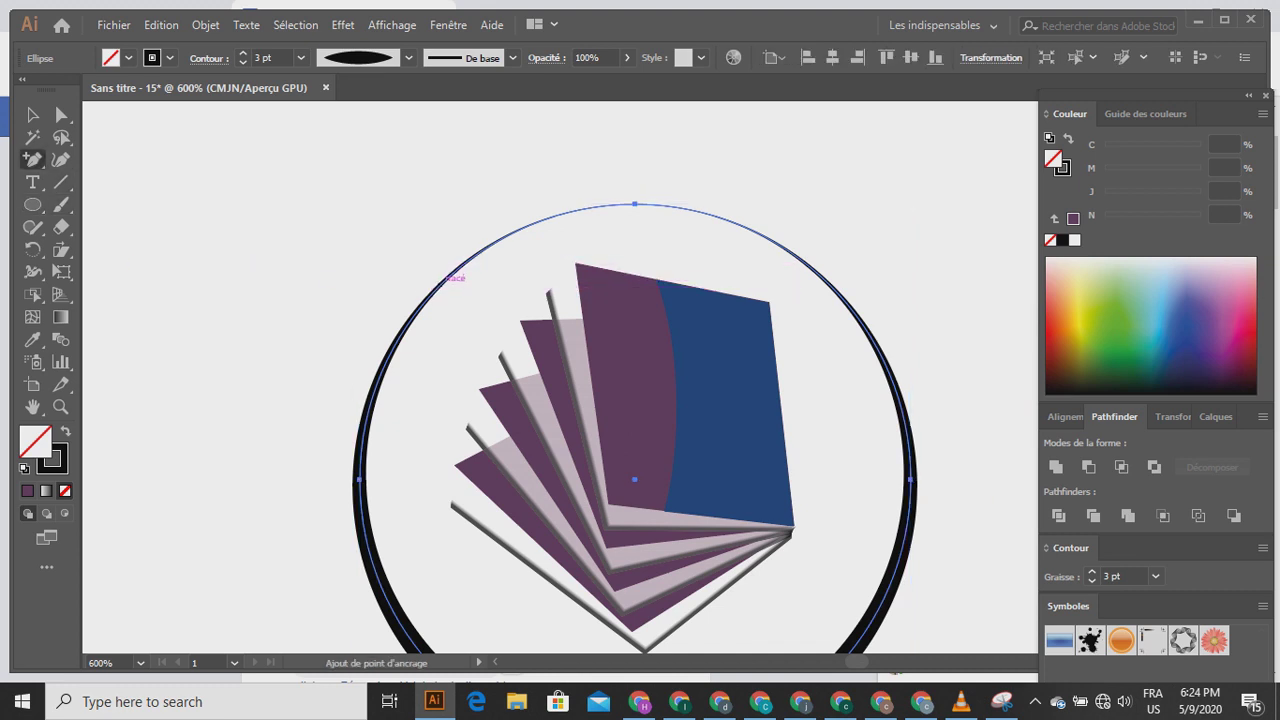
{"action": "left_click", "coordinate": [444, 279]}
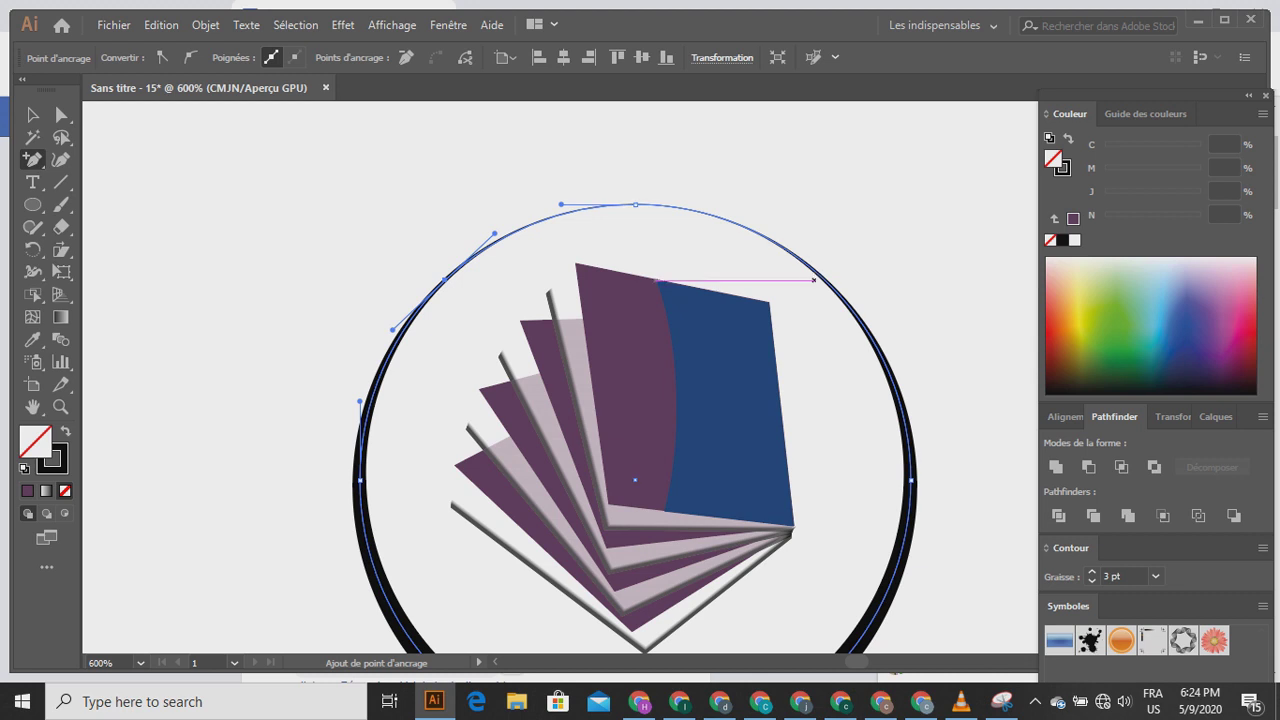
{"action": "left_click", "coordinate": [820, 280]}
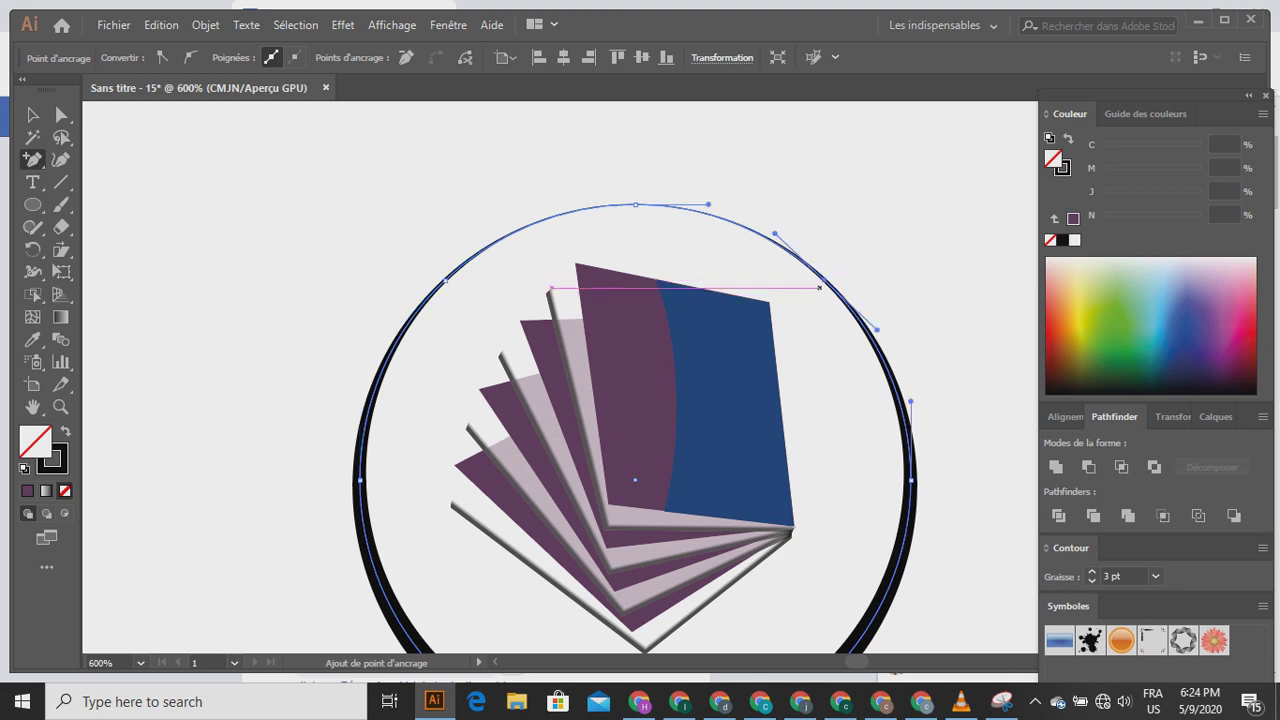
- Delete the circle's topmost anchor point to open the ring above the book, leaving nothing selected
{"action": "left_click", "coordinate": [61, 115]}
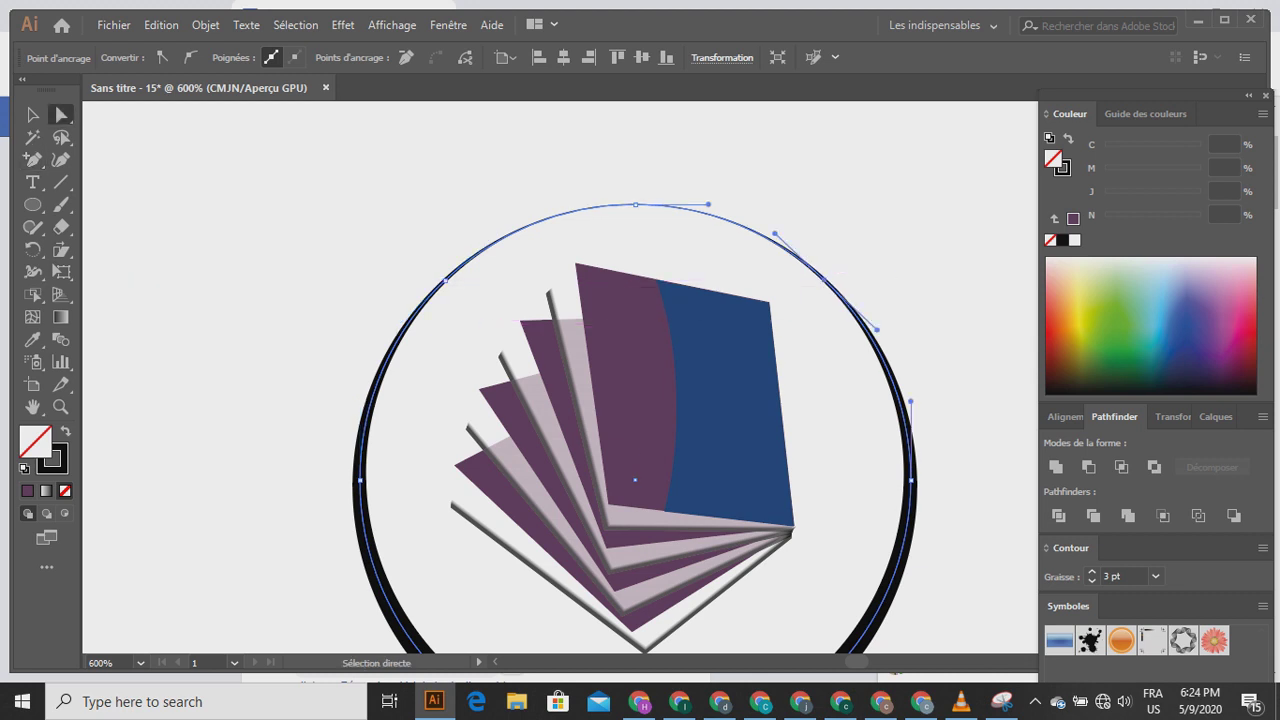
{"action": "left_click", "coordinate": [635, 204]}
{"action": "key", "text": "Delete"}
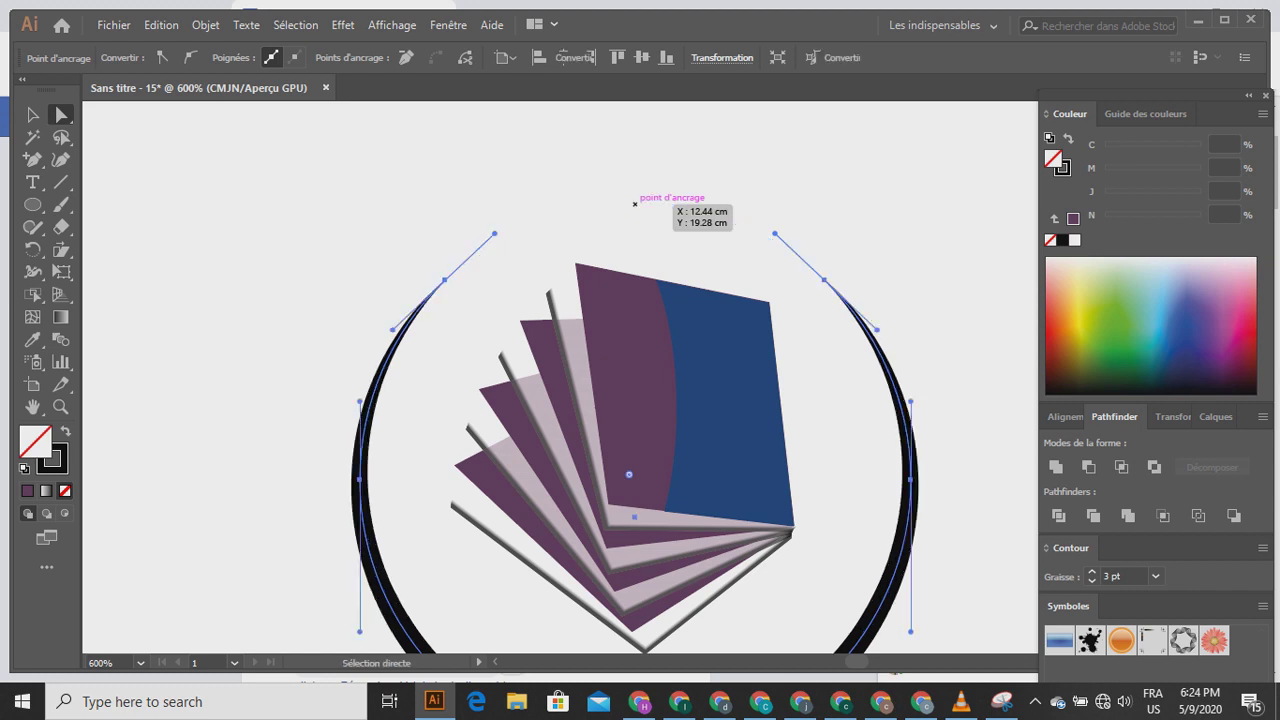
{"action": "left_click", "coordinate": [33, 115]}
{"action": "left_click", "coordinate": [203, 198]}
{"action": "scroll", "coordinate": [203, 198], "scroll_direction": "down", "scroll_amount": 2}
{"action": "scroll", "coordinate": [419, 368], "scroll_direction": "up", "scroll_amount": 2}
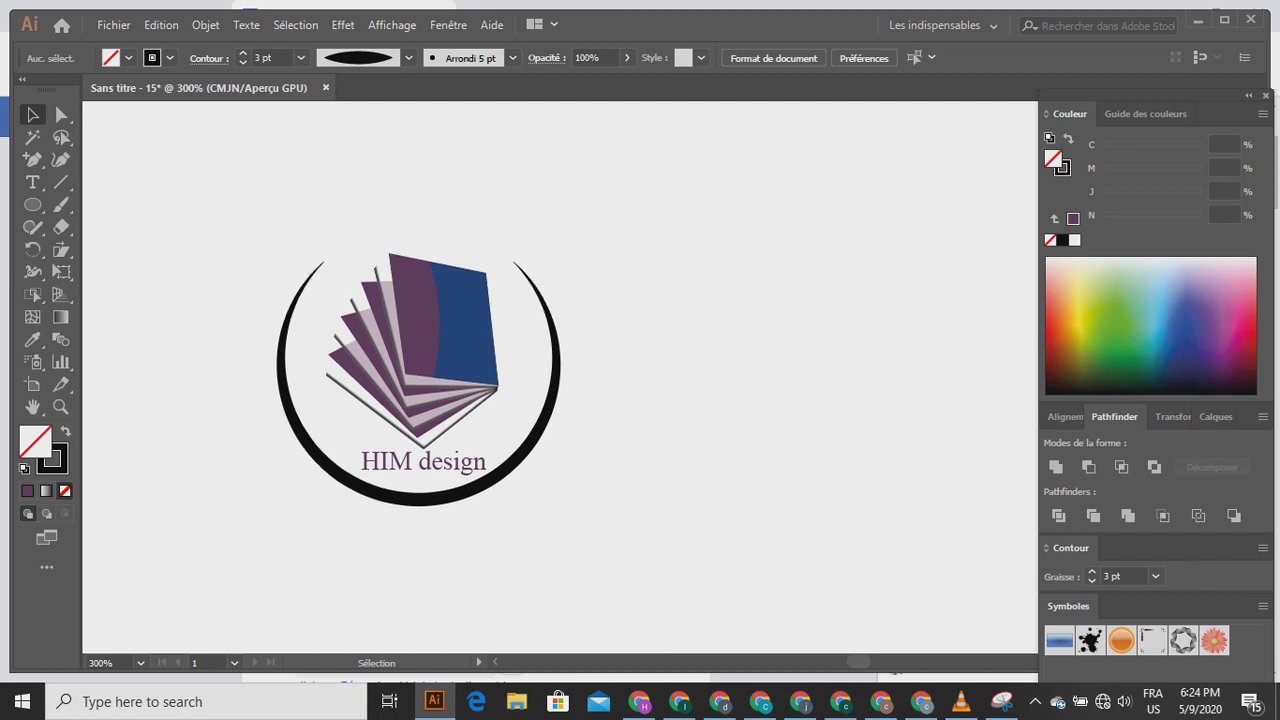
{"action": "scroll", "coordinate": [419, 368], "scroll_direction": "down", "scroll_amount": 1}
{"action": "scroll", "coordinate": [408, 380], "scroll_direction": "right", "scroll_amount": 1}
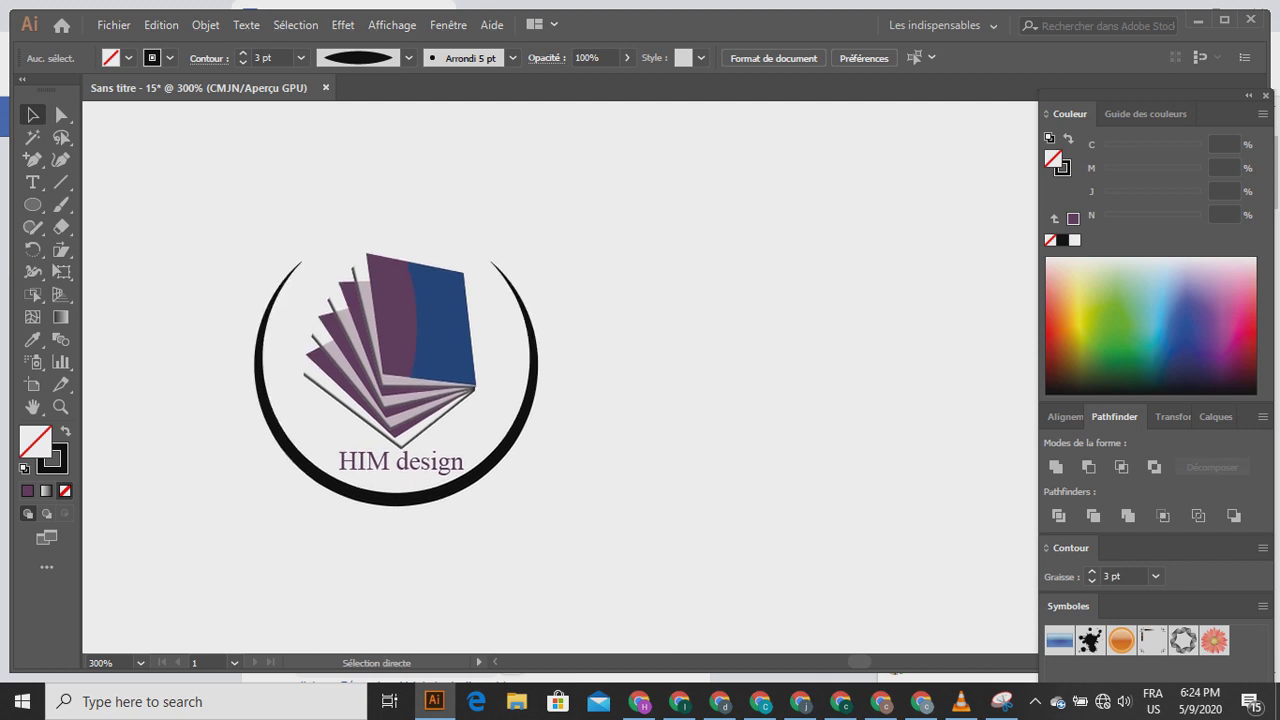
{"action": "scroll", "coordinate": [408, 380], "scroll_direction": "left", "scroll_amount": 3}
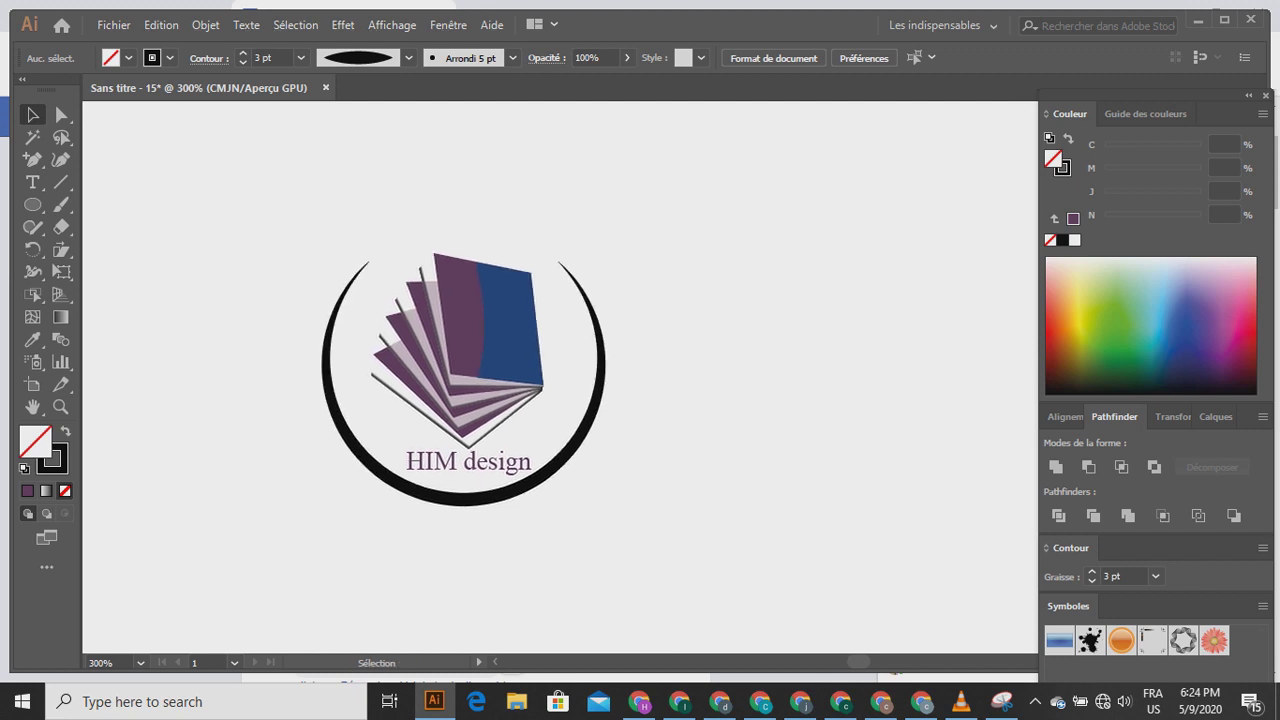